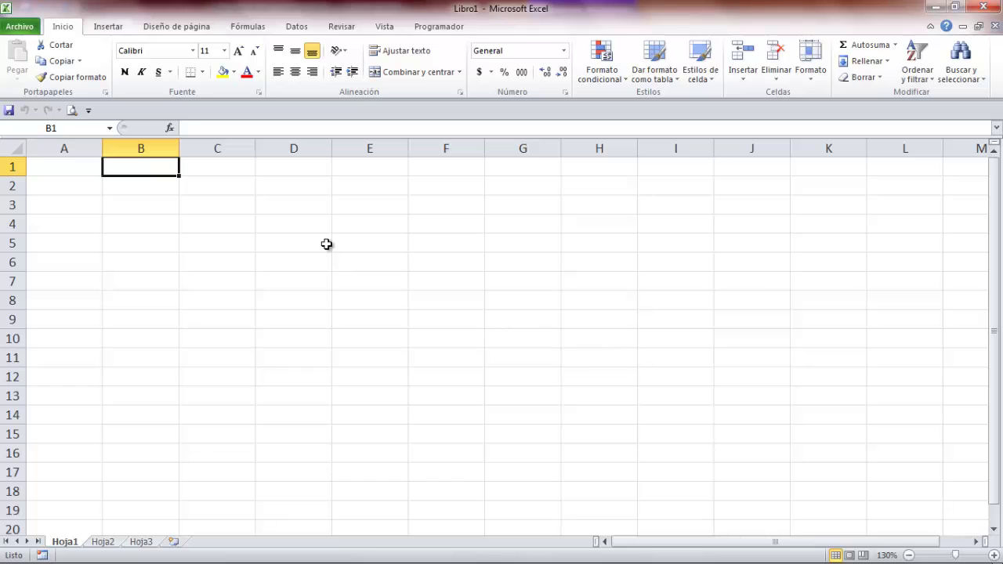
Label cell B1 as Pendiente and cell B2 as Constante
{"action": "type", "text": "Pendiente"}
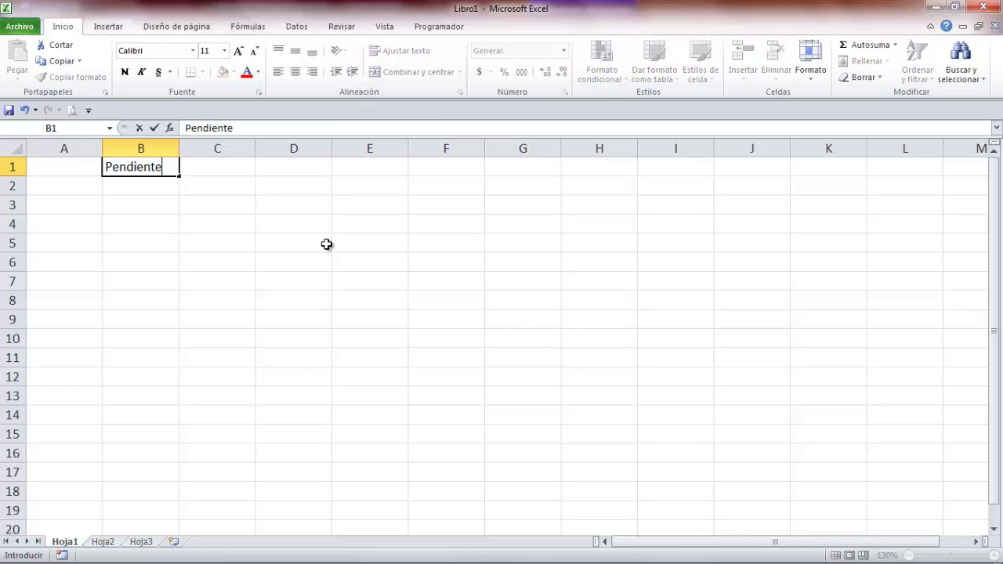
{"action": "key", "text": "Return"}
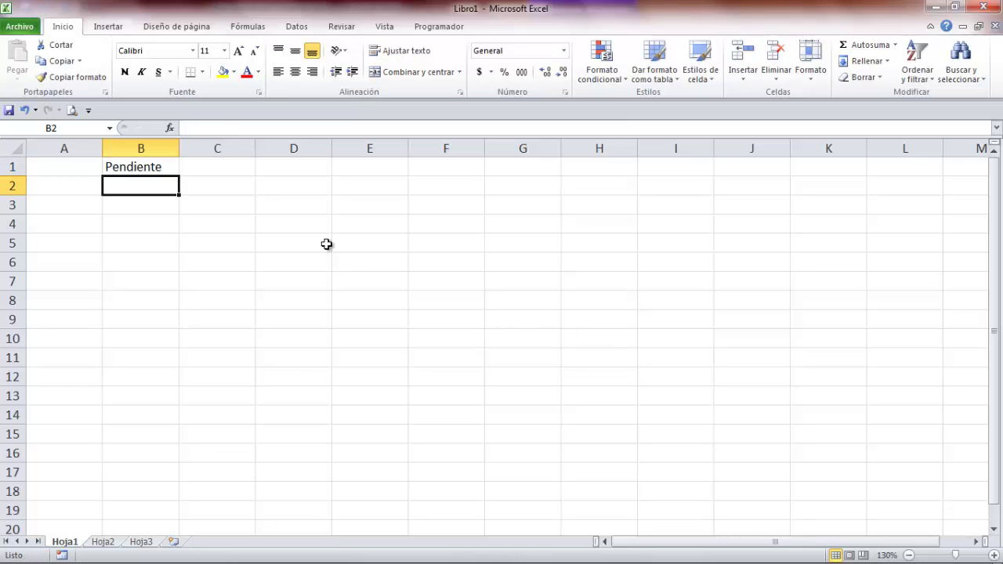
{"action": "type", "text": "Con"}
{"action": "key", "text": "BackSpace"}
{"action": "type", "text": "nstante"}
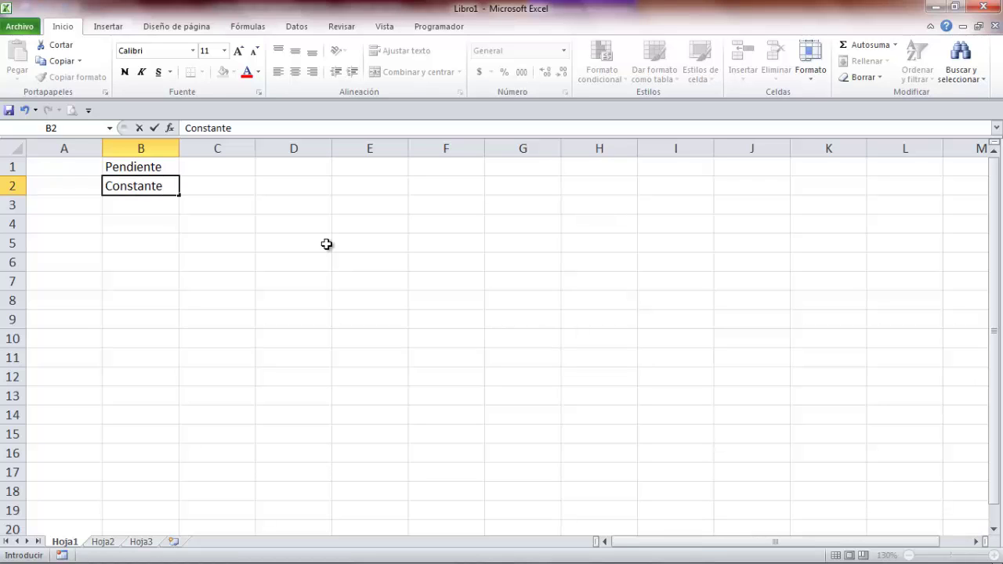
Enter -4 as the Pendiente value in C1 and 3 as the Constante value in C2
{"action": "key", "text": "Tab"}
{"action": "key", "text": "Up"}
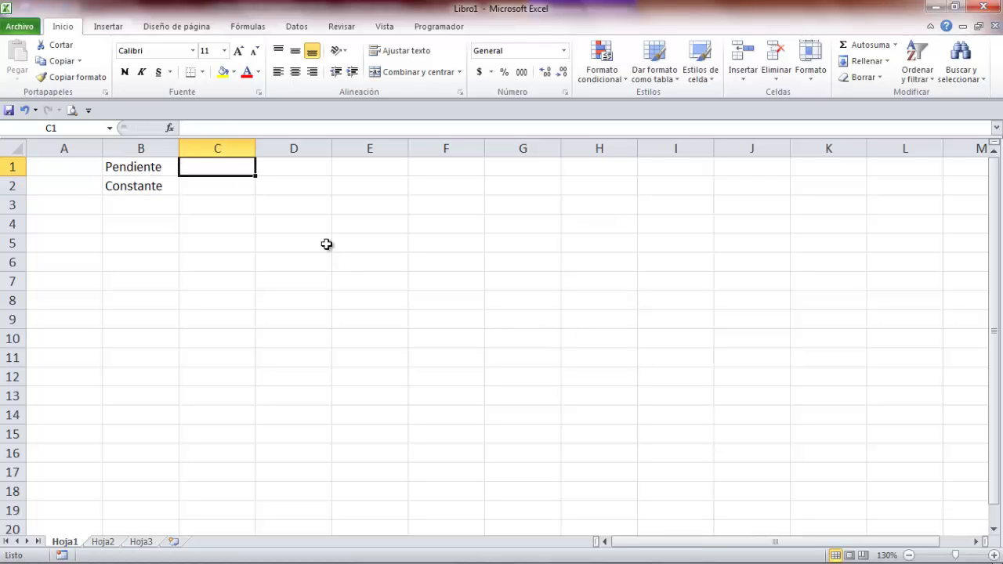
{"action": "type", "text": "-4"}
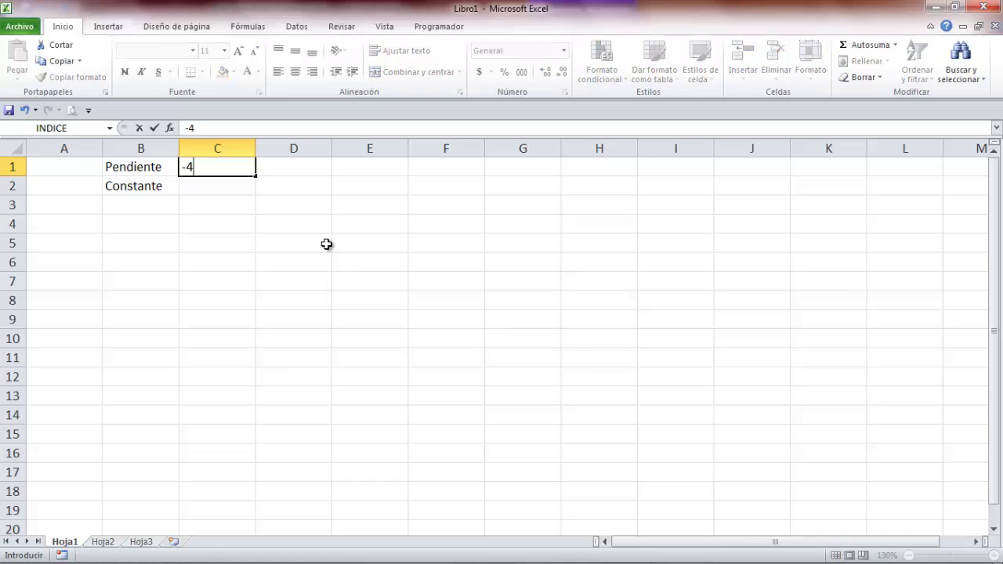
{"action": "key", "text": "Return"}
{"action": "type", "text": "3"}
{"action": "key", "text": "Return"}
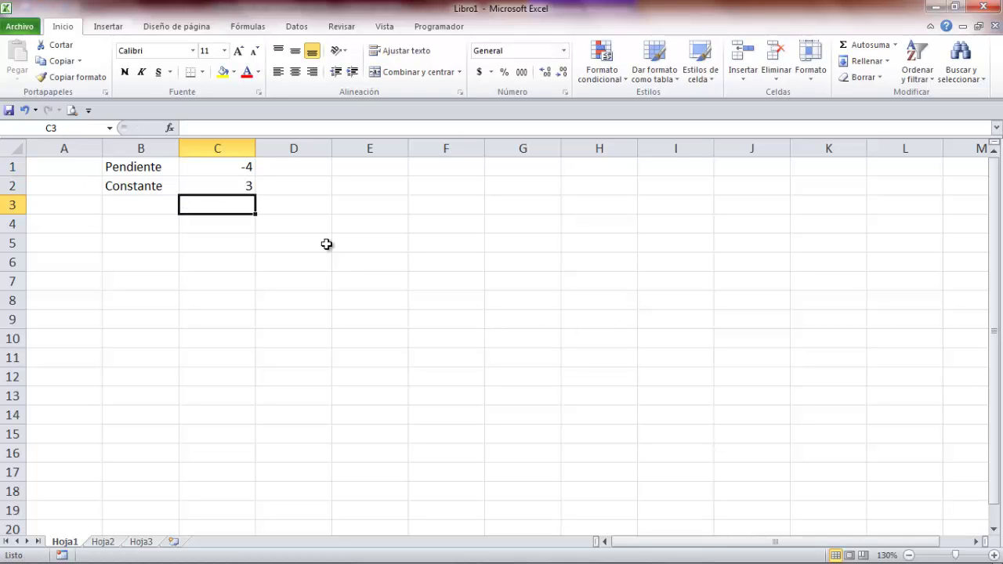
Add the heading Serie in B4 and enter the first series value, -10, in B5
{"action": "key", "text": "Down"}
{"action": "key", "text": "Left"}
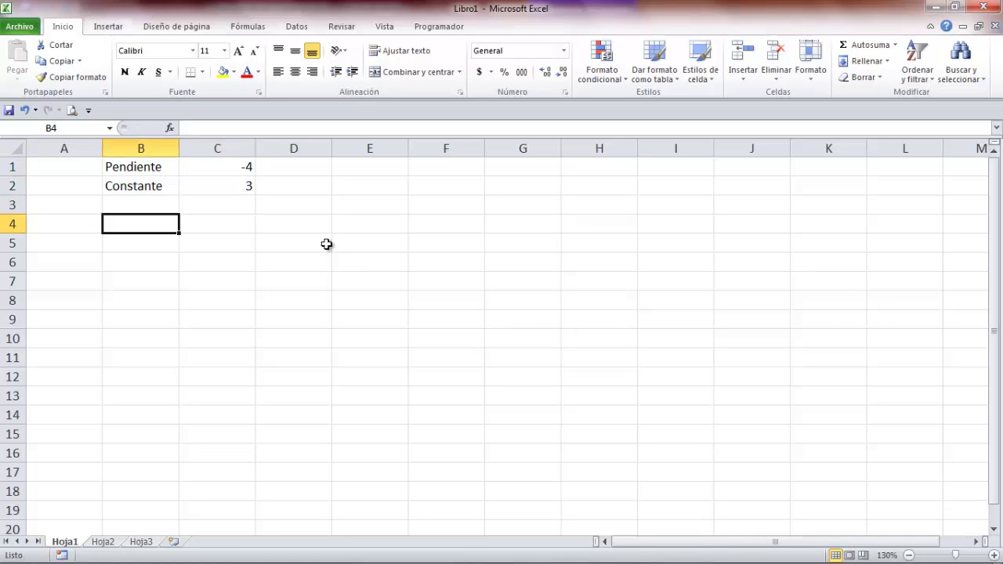
{"action": "type", "text": "Serie"}
{"action": "key", "text": "Return"}
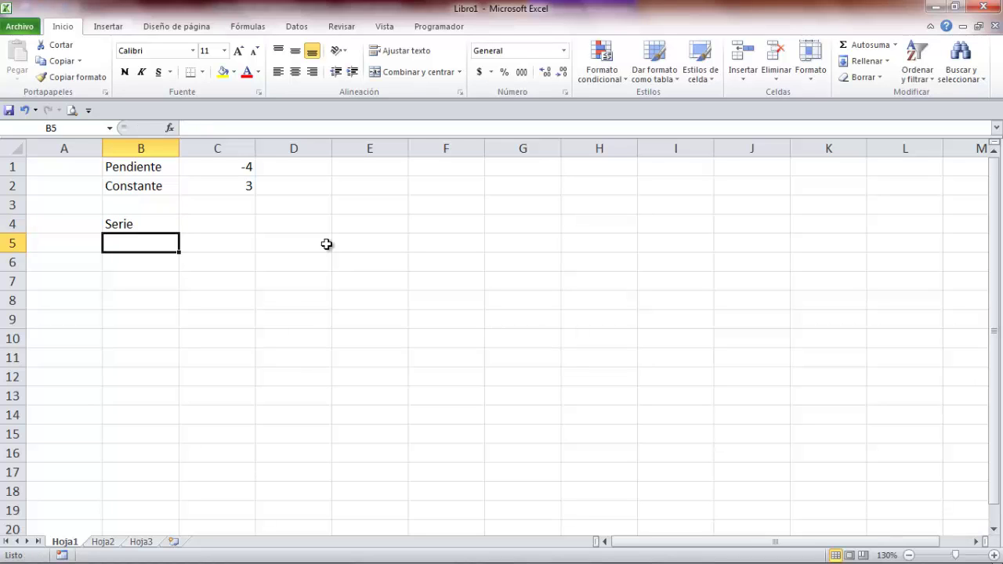
{"action": "type", "text": "-10"}
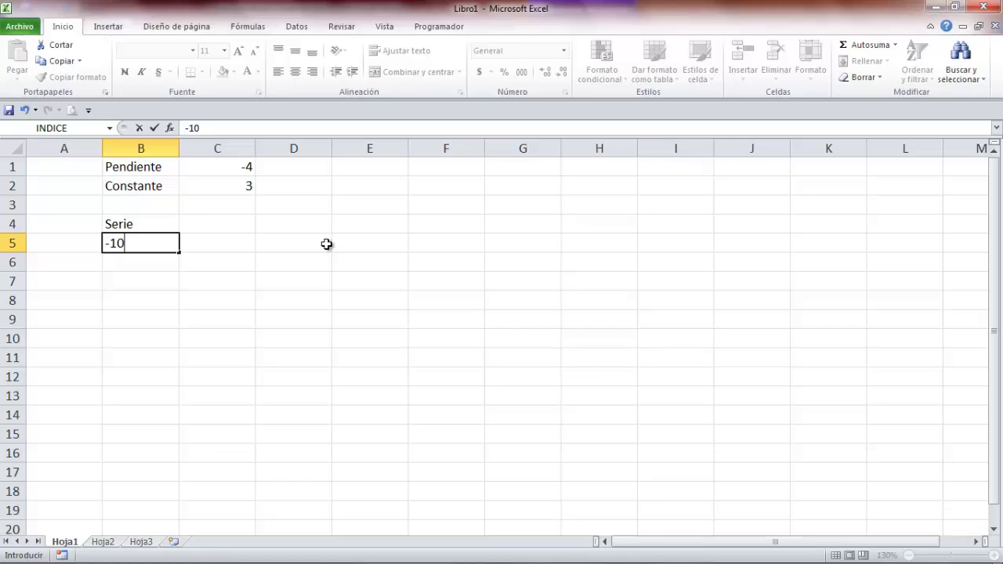
{"action": "key", "text": "Return"}
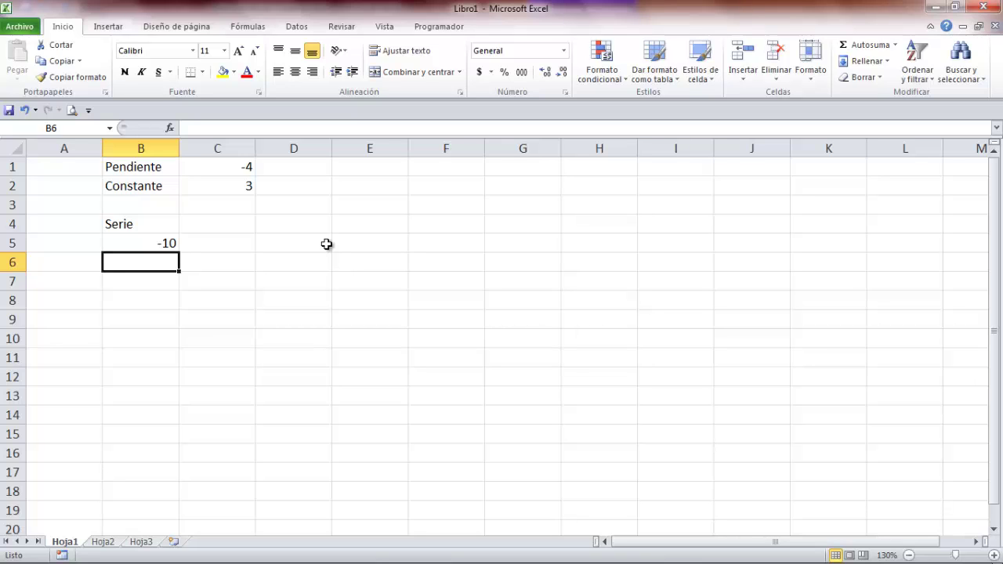
{"action": "left_click", "coordinate": [166, 243]}
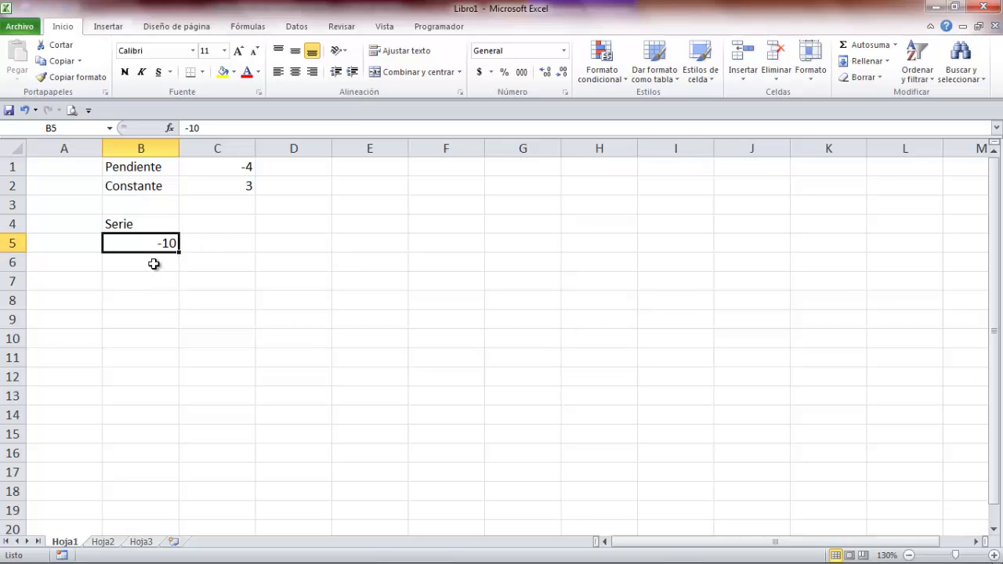
{"action": "left_click", "coordinate": [153, 262]}
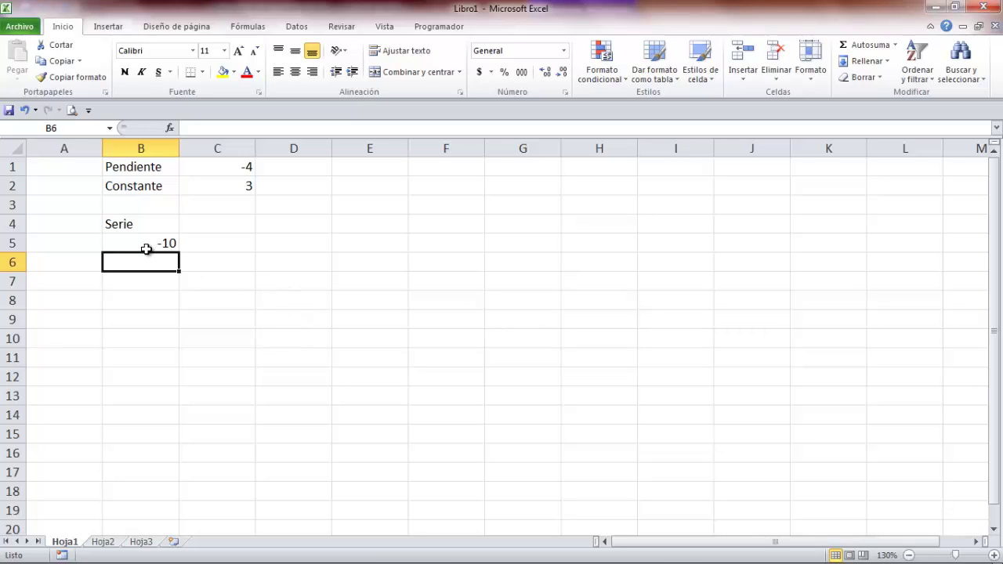
{"action": "left_click", "coordinate": [150, 242]}
{"action": "left_click", "coordinate": [150, 258]}
{"action": "left_click", "coordinate": [152, 248]}
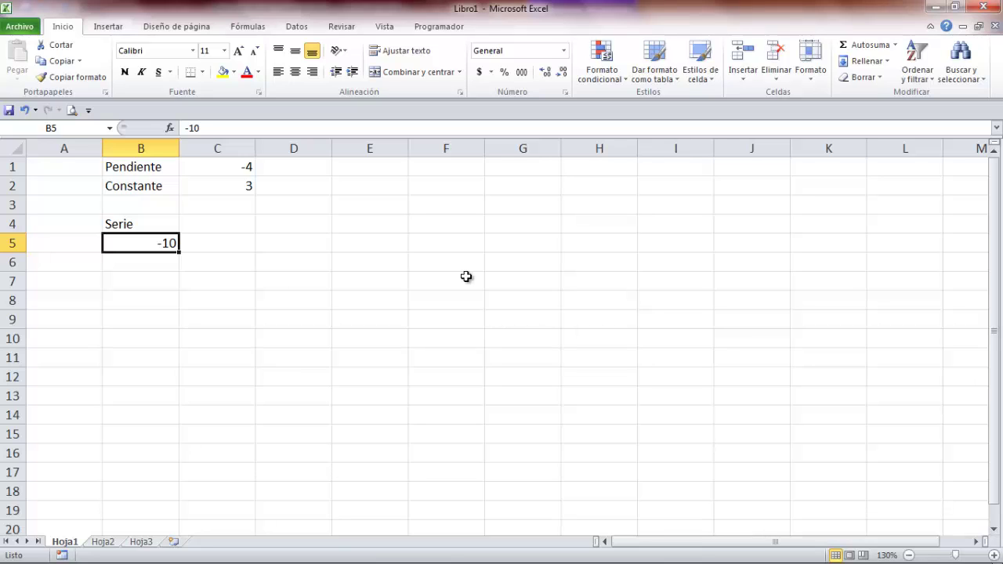
Enter -9,99 in B6 as the second value of the series
{"action": "left_click", "coordinate": [135, 261]}
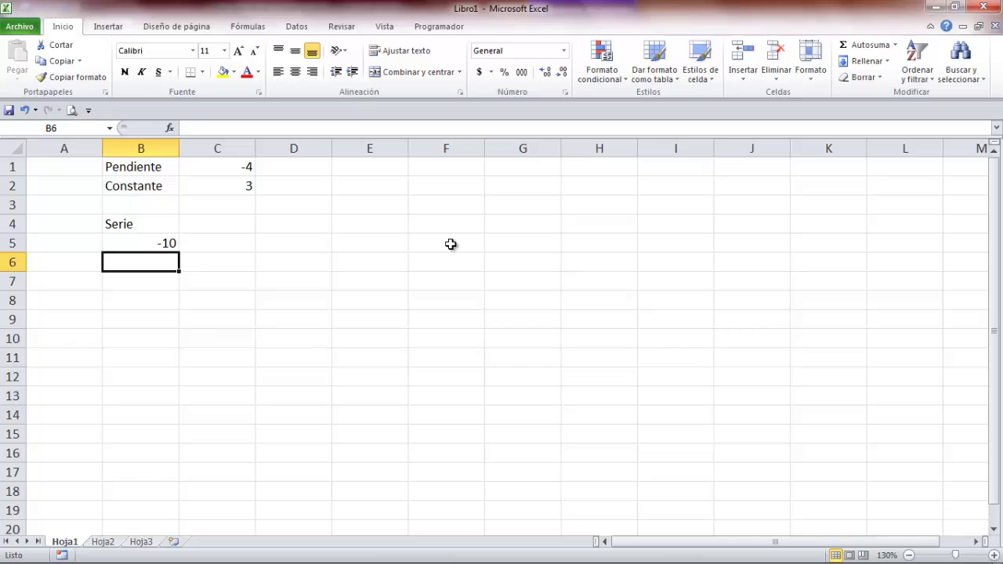
{"action": "type", "text": "-9"}
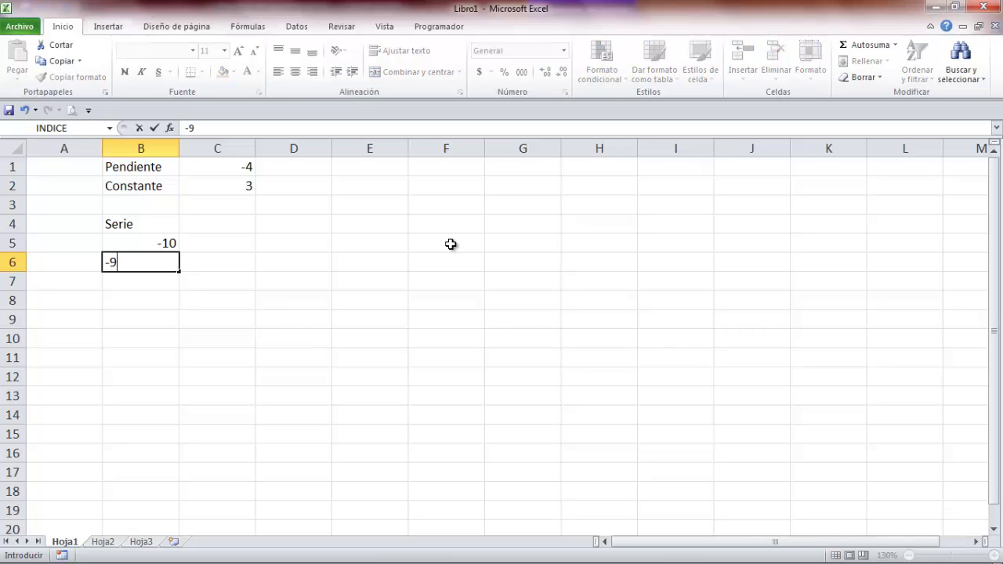
{"action": "type", "text": ",99"}
{"action": "key", "text": "Return"}
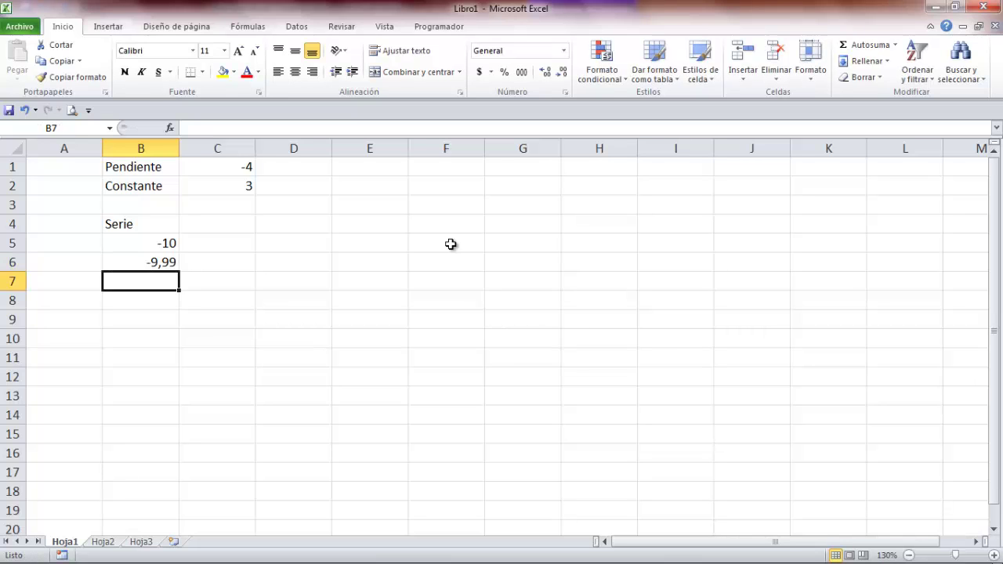
Enter the increment 0,01 in cell D5, beside the series
{"action": "key", "text": "Right"}
{"action": "key", "text": "Right"}
{"action": "key", "text": "Up"}
{"action": "key", "text": "Up"}
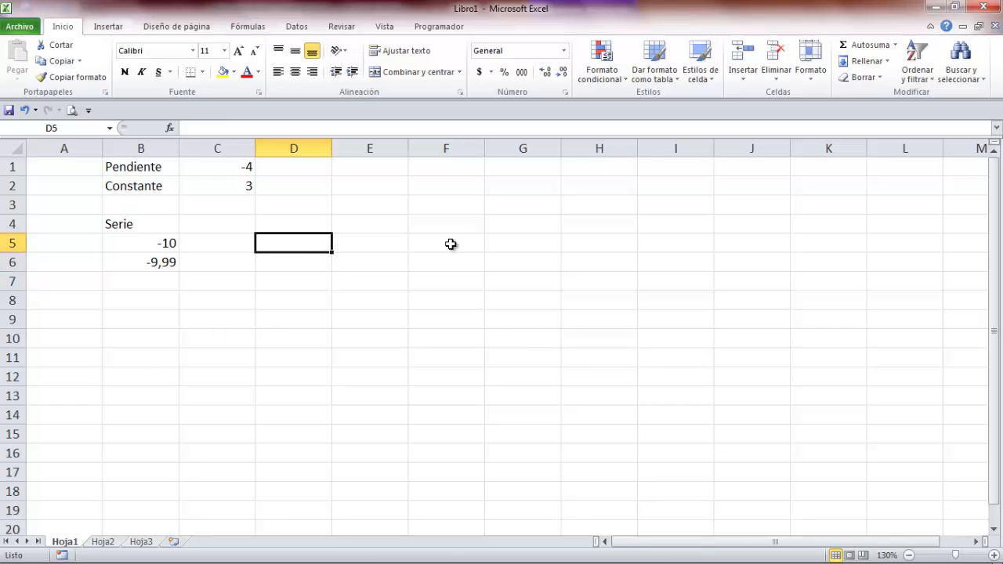
{"action": "type", "text": "0,01"}
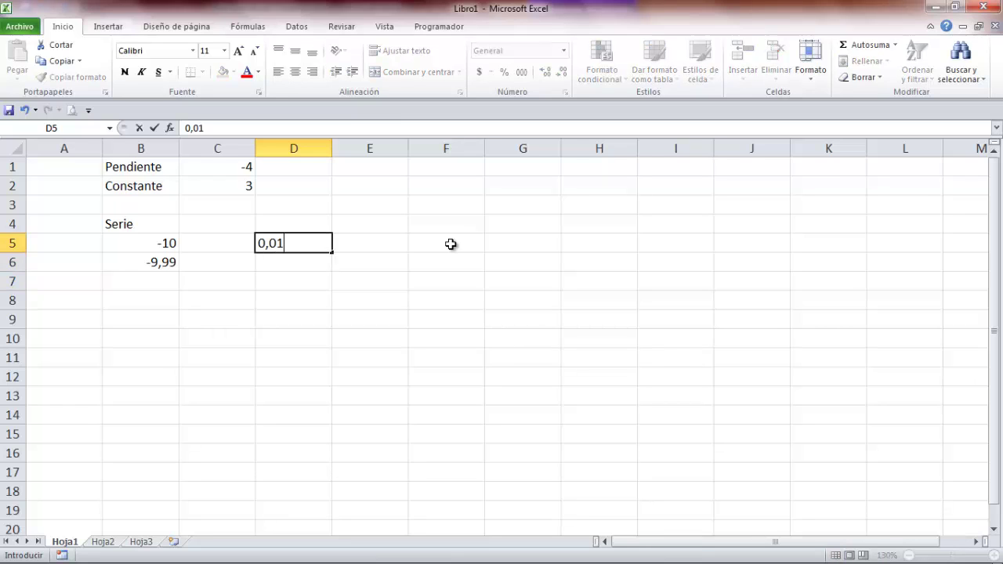
{"action": "key", "text": "Return"}
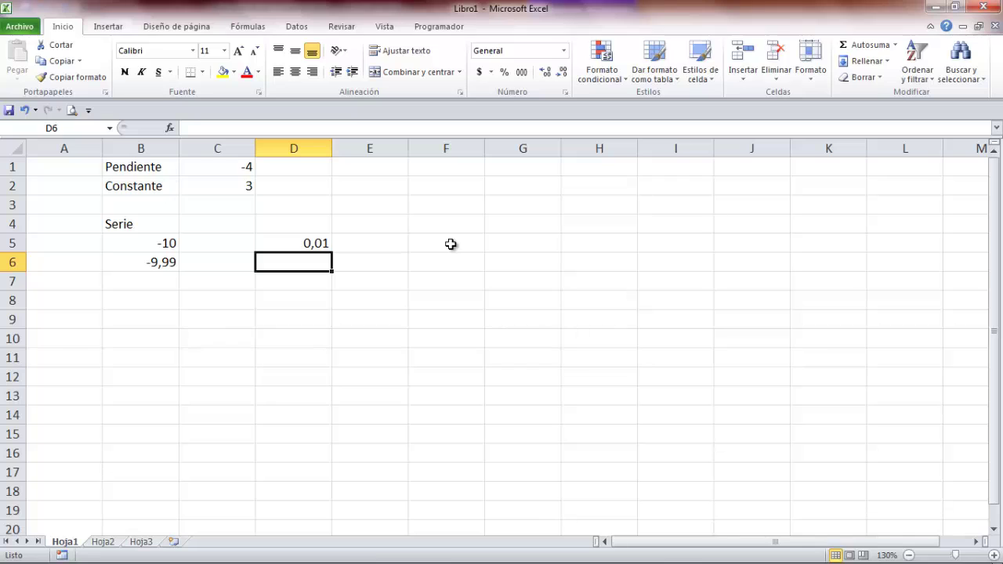
Calculate the second series value in D6 with the formula =B5+D5
{"action": "type", "text": "="}
{"action": "left_click", "coordinate": [139, 240]}
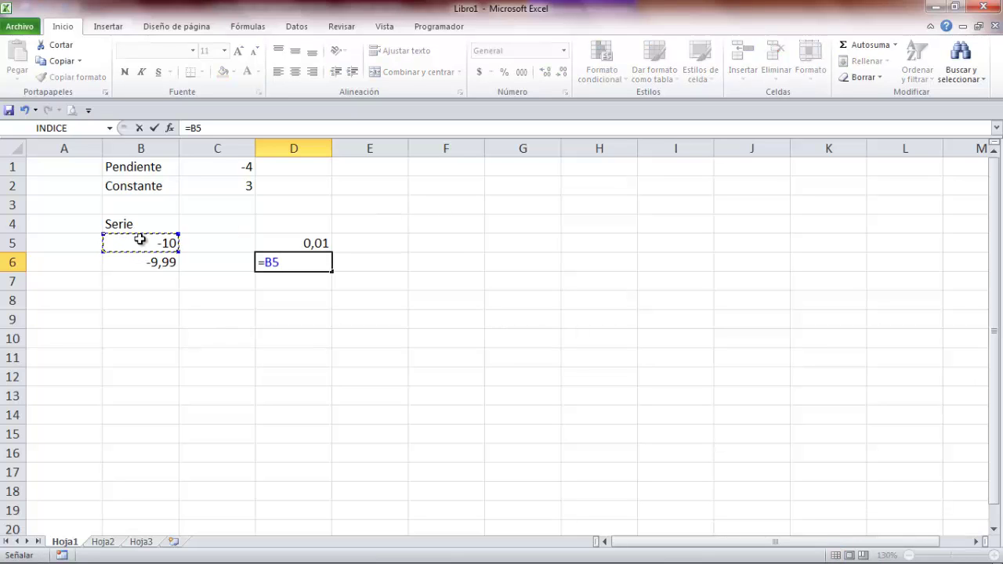
{"action": "type", "text": "+"}
{"action": "left_click", "coordinate": [311, 239]}
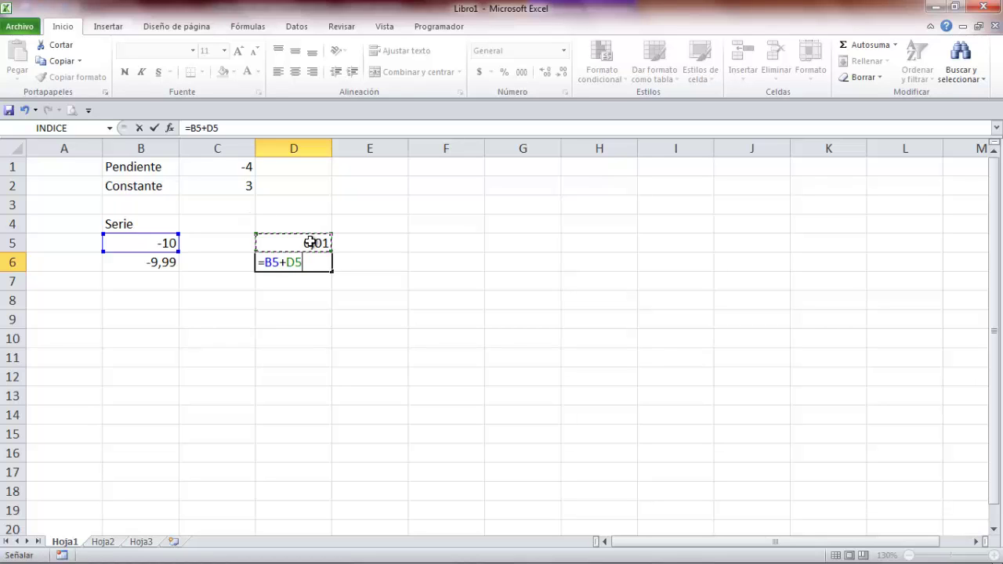
{"action": "key", "text": "Return"}
{"action": "left_click", "coordinate": [292, 264]}
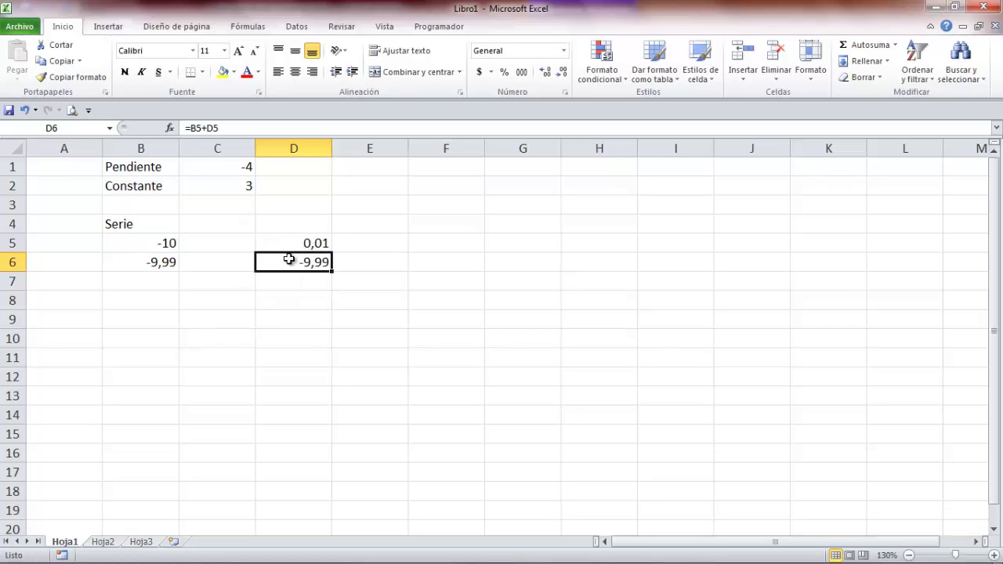
Clear the trial increment and formula from the range D4:E8
{"action": "left_click_drag", "start_coordinate": [335, 297], "coordinate": [293, 228]}
{"action": "key", "text": "Delete"}
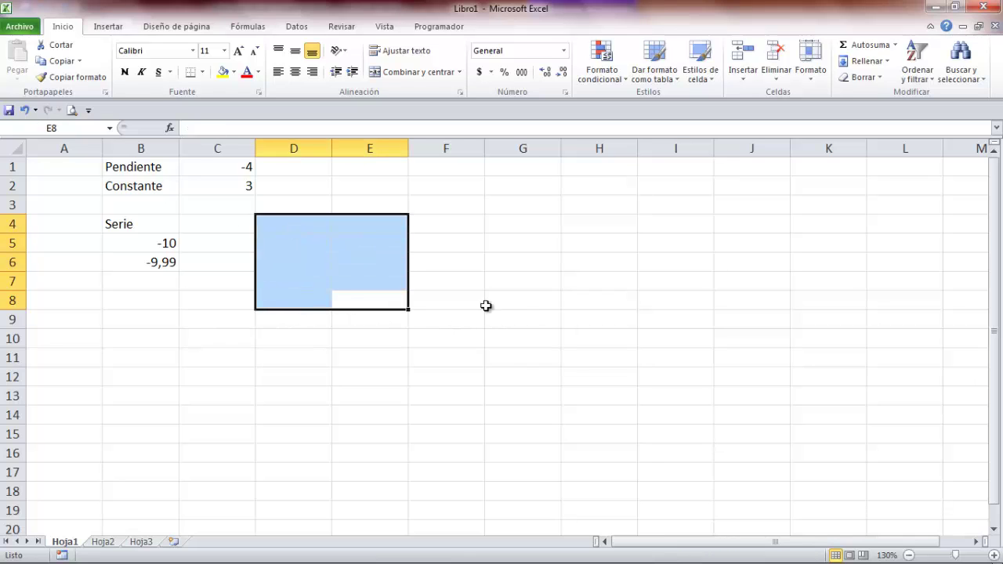
{"action": "left_click", "coordinate": [517, 287]}
Fill the series down from B5:B6 to row 2005 so that it runs from -10 to 10
{"action": "left_click", "coordinate": [140, 276]}
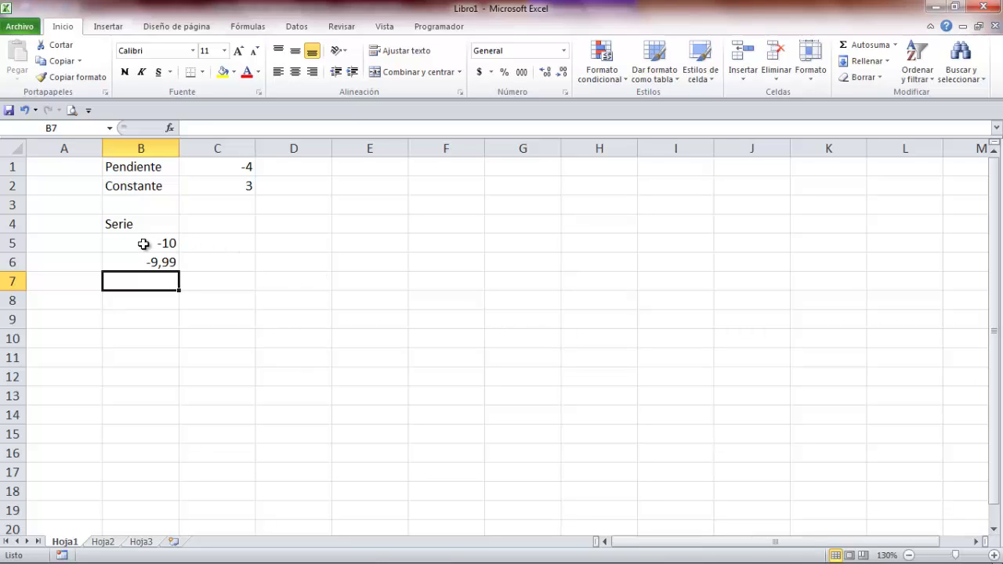
{"action": "left_click_drag", "start_coordinate": [141, 243], "coordinate": [154, 260]}
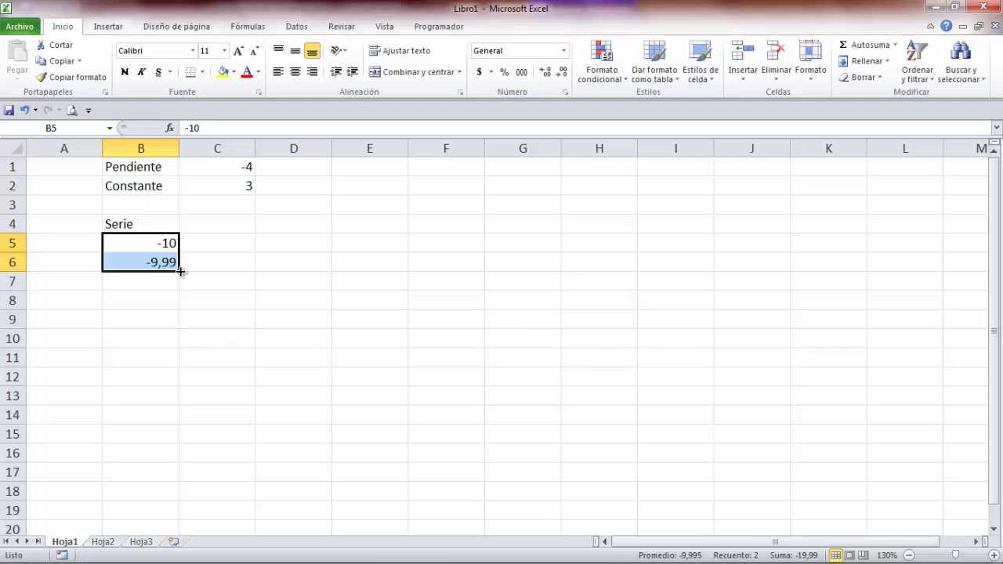
{"action": "left_click_drag", "start_coordinate": [181, 271], "coordinate": [164, 294]}
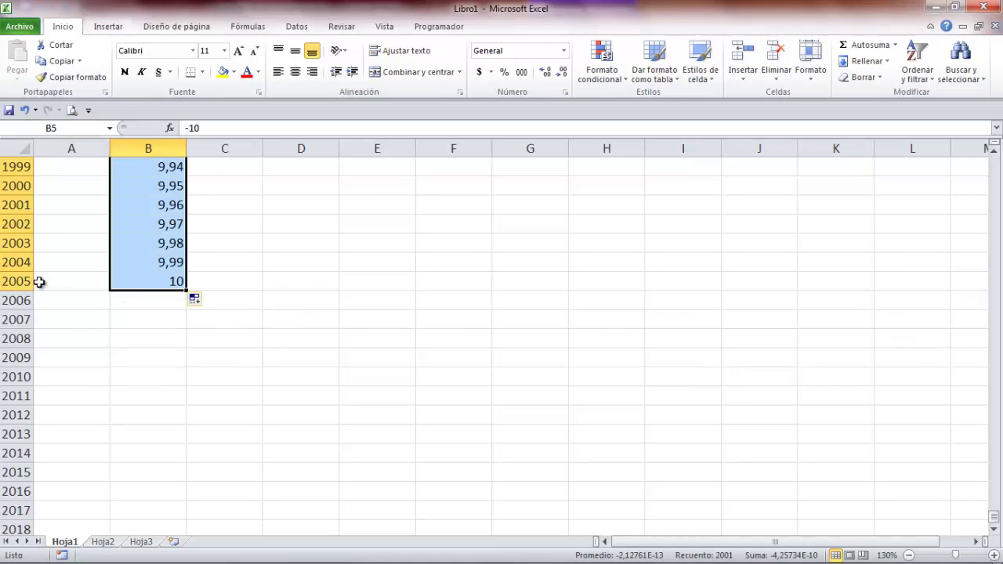
{"action": "left_click_drag", "start_coordinate": [994, 519], "coordinate": [994, 163]}
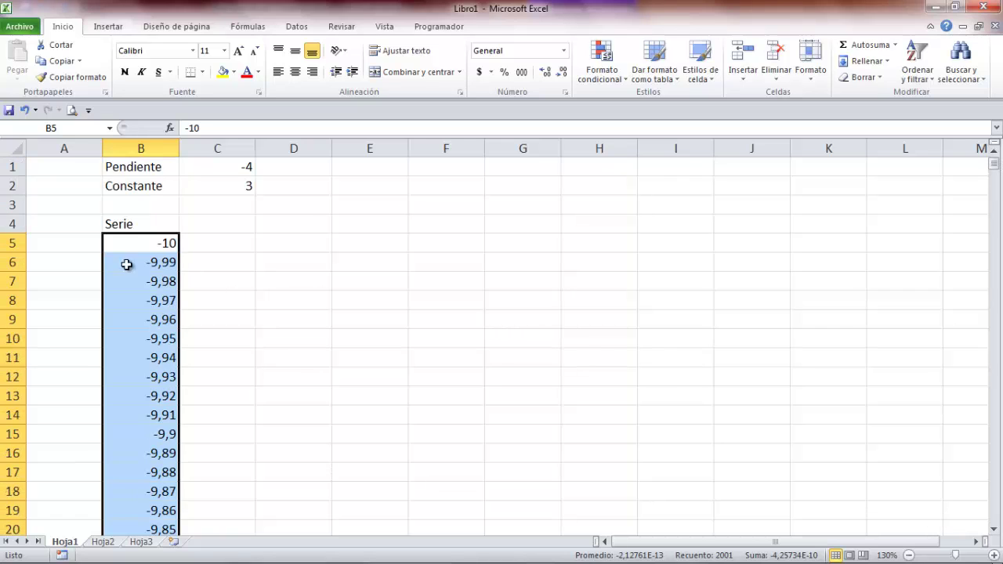
{"action": "left_click", "coordinate": [223, 306]}
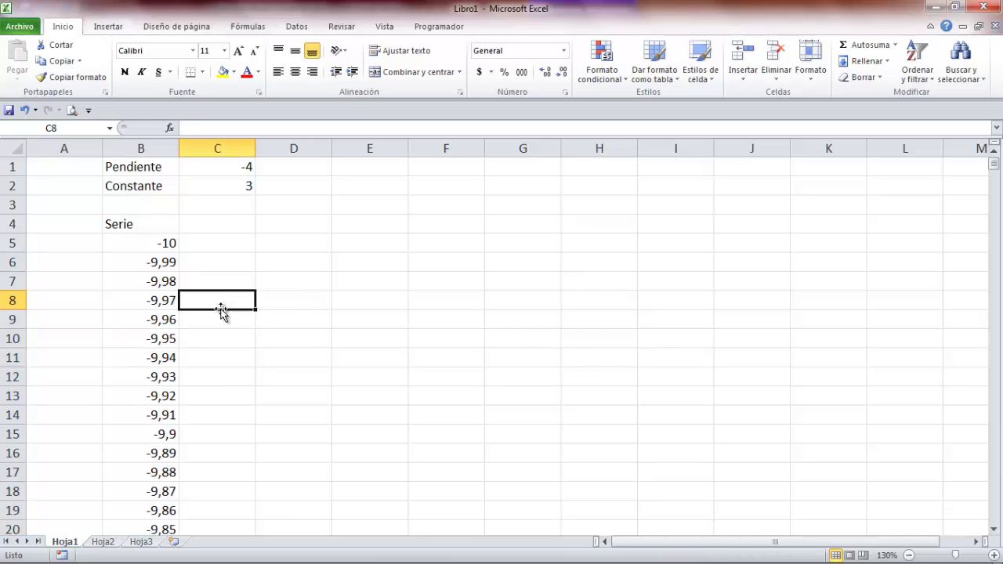
Add the heading Formula in C4, beside the Serie heading
{"action": "left_click", "coordinate": [204, 221]}
{"action": "type", "text": "Formula"}
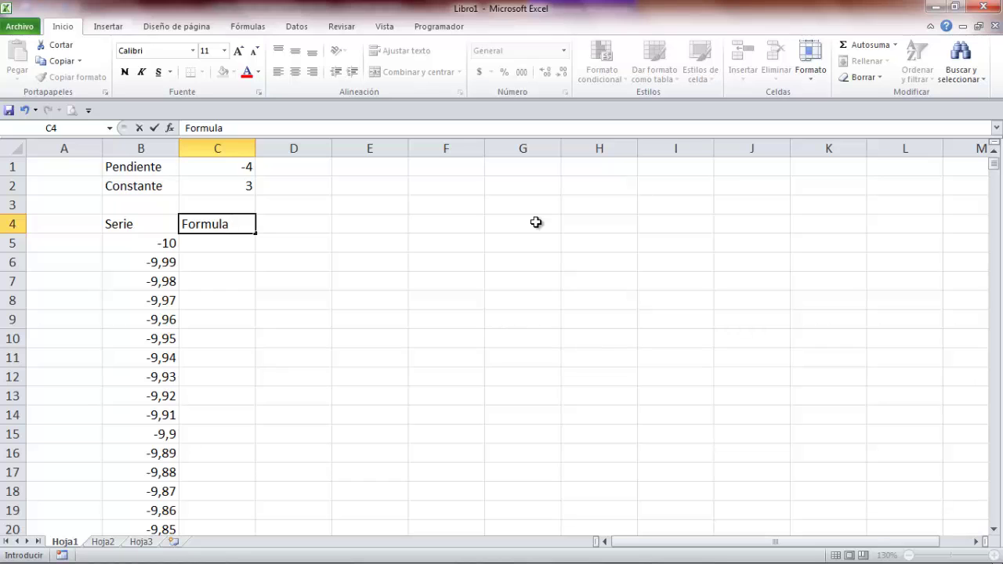
{"action": "key", "text": "Return"}
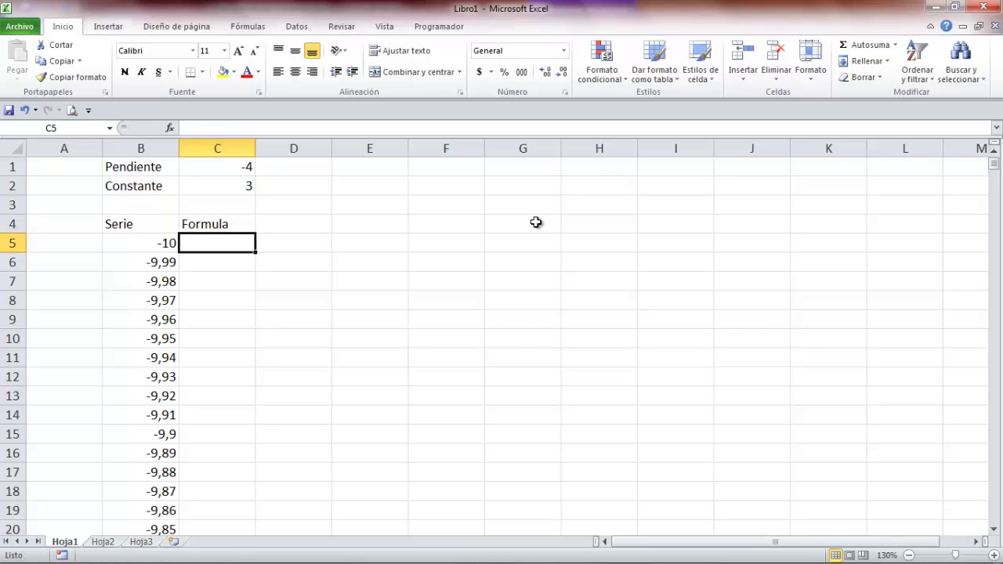
Start the formula in C5 with the slope times the series value, =($C$1*B5), keeping the slope reference absolute
{"action": "type", "text": "="}
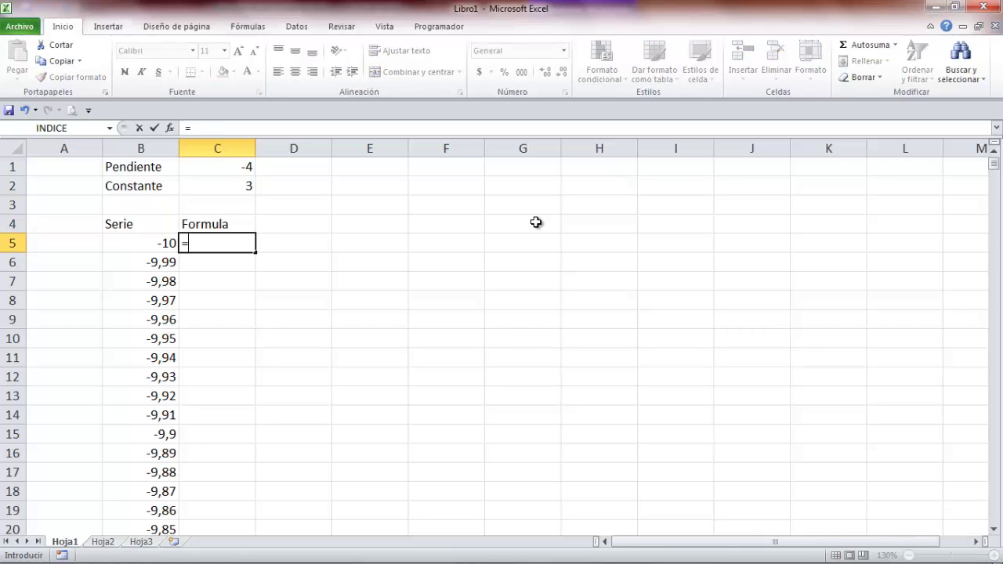
{"action": "key", "text": "alt+Tab"}
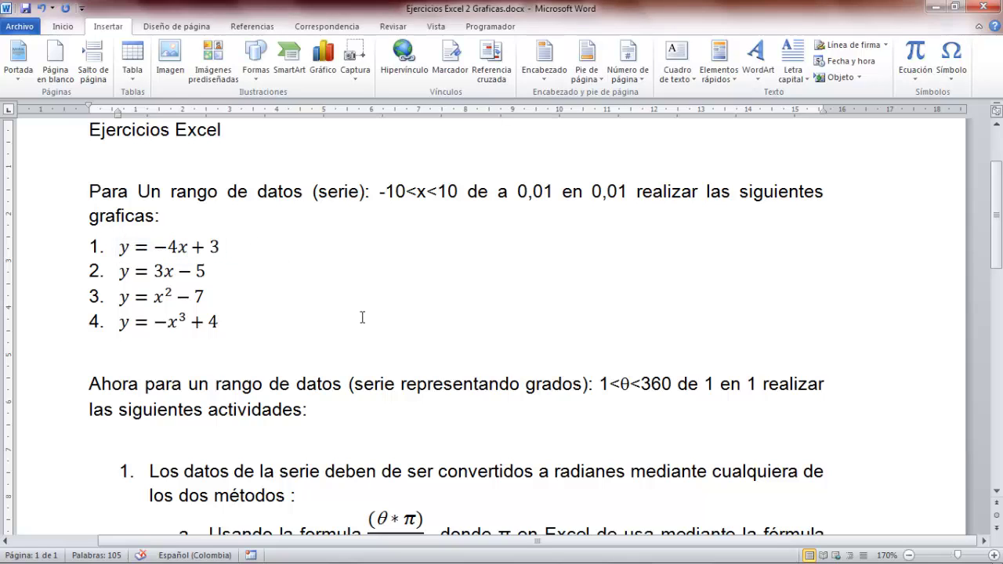
{"action": "key", "text": "alt+Tab"}
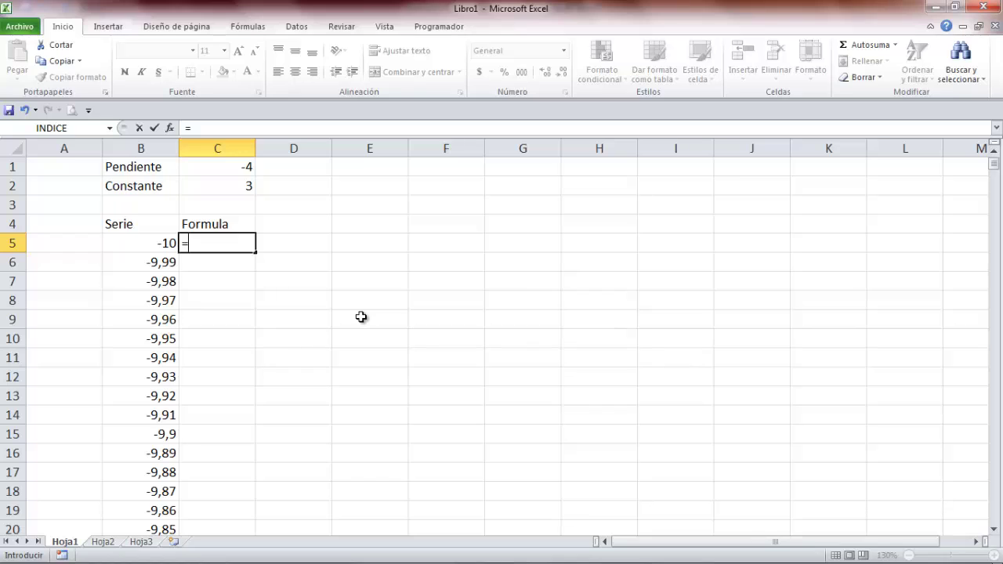
{"action": "type", "text": "("}
{"action": "left_click", "coordinate": [227, 167]}
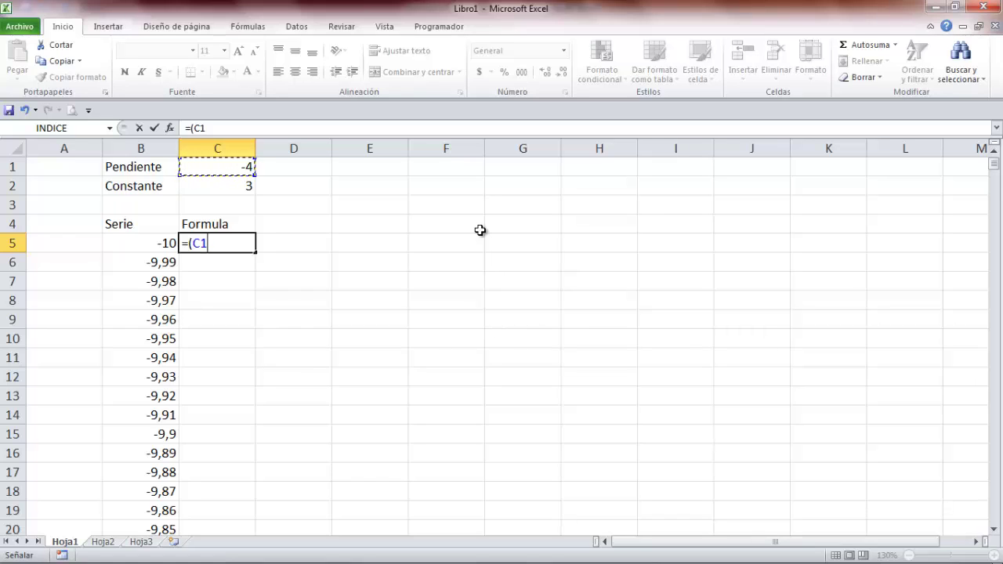
{"action": "key", "text": "F4"}
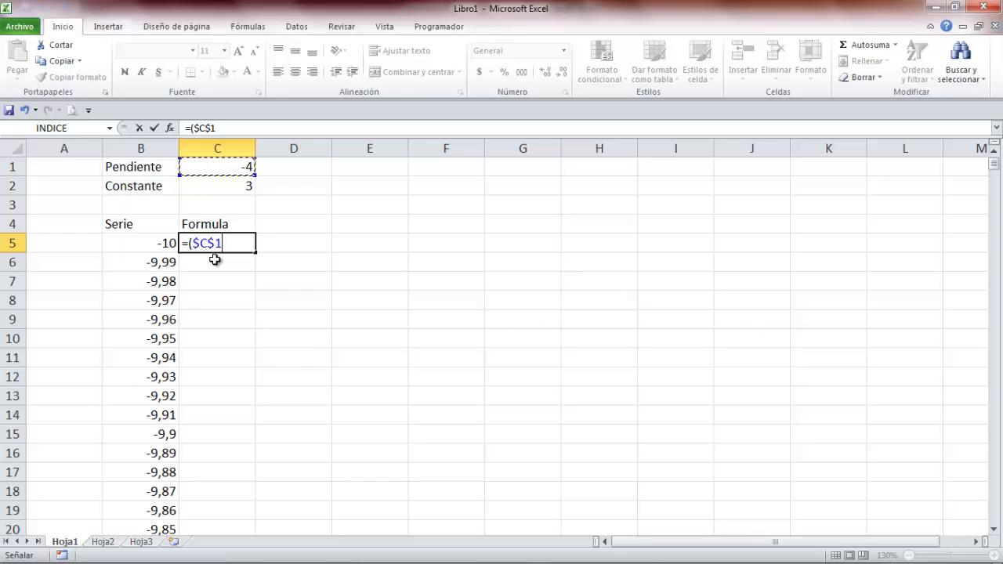
{"action": "type", "text": "*"}
{"action": "left_click", "coordinate": [147, 242]}
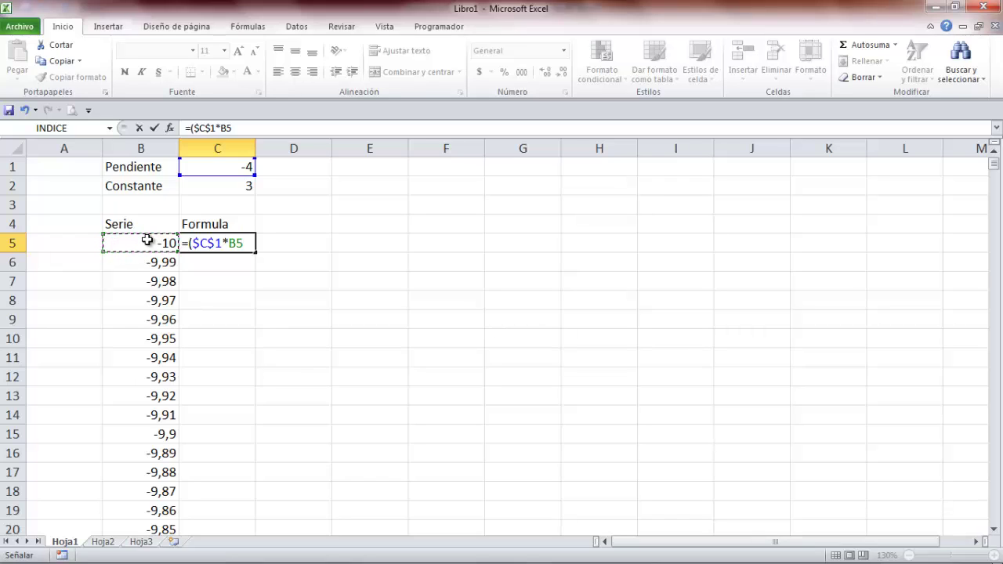
{"action": "type", "text": ")"}
Complete the C5 formula by adding the constant as an absolute reference, giving =($C$1*B5)+$C$2
{"action": "key", "text": "alt+Tab"}
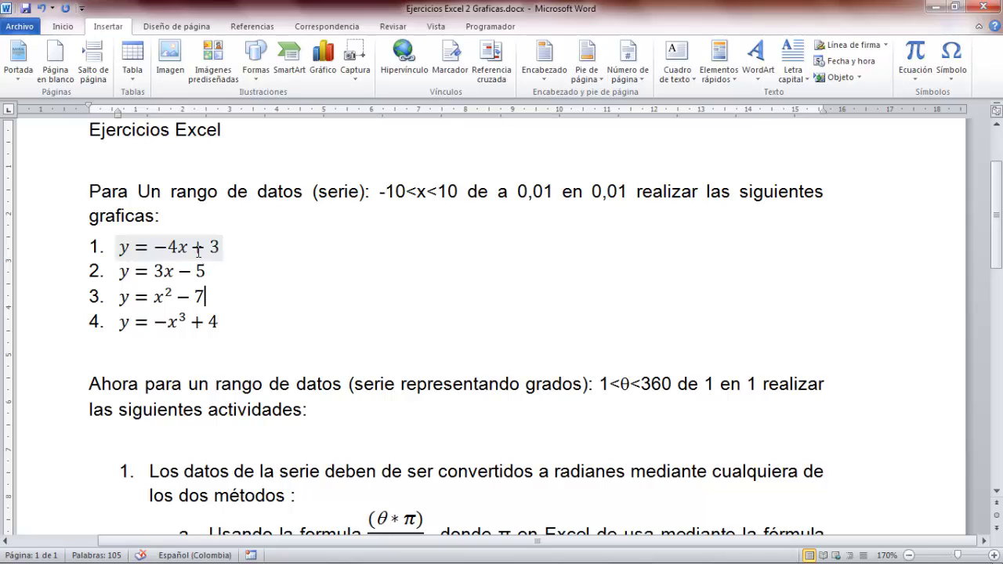
{"action": "key", "text": "alt+Tab"}
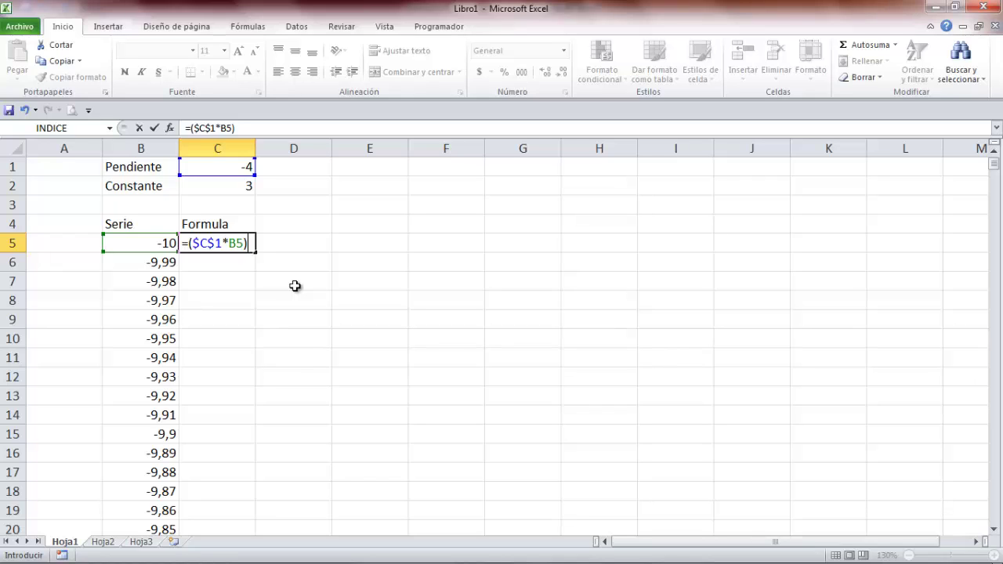
{"action": "type", "text": "+"}
{"action": "left_click", "coordinate": [235, 186]}
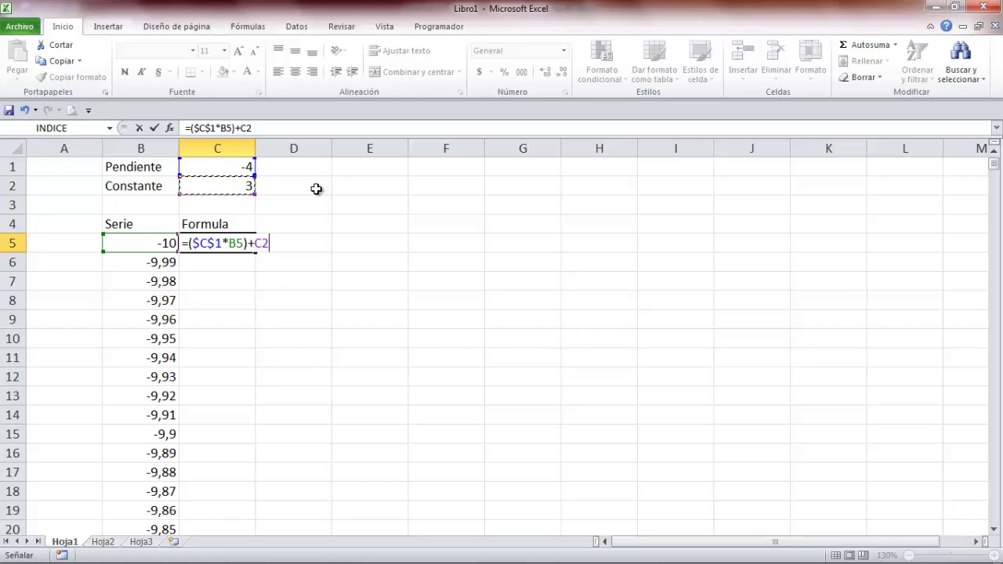
{"action": "key", "text": "F4"}
{"action": "key", "text": "Return"}
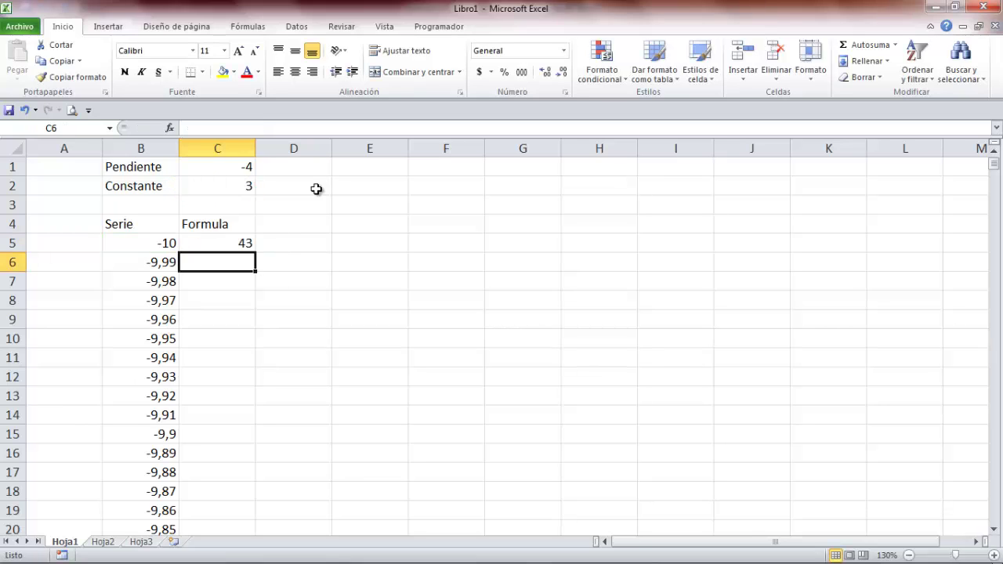
Fill the formula from C5 down into C6
{"action": "left_click", "coordinate": [228, 243]}
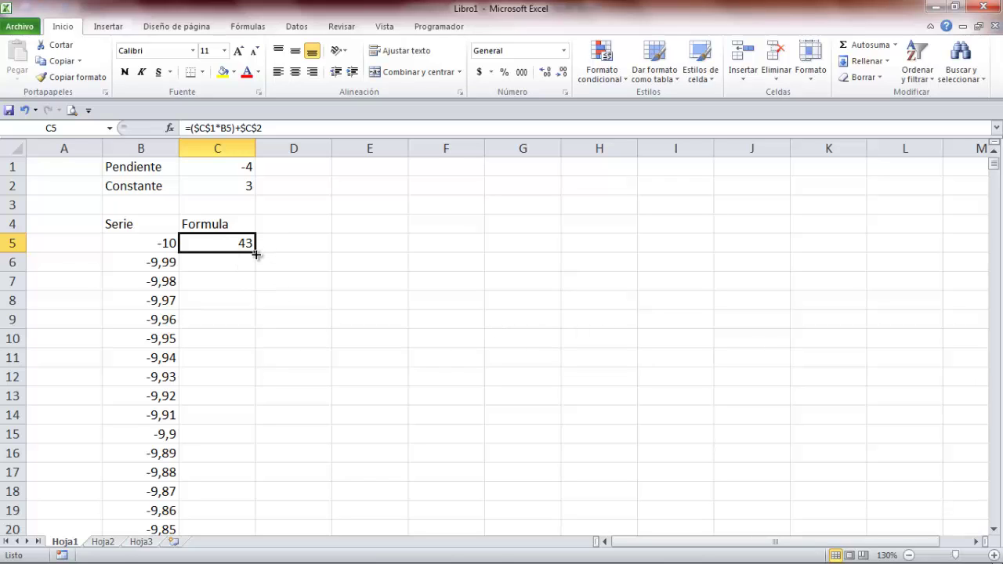
{"action": "left_click_drag", "start_coordinate": [257, 254], "coordinate": [256, 268]}
{"action": "left_click", "coordinate": [311, 260]}
Compare the formulas in C5 and C6 to check which references change and which stay fixed
{"action": "left_click", "coordinate": [197, 261]}
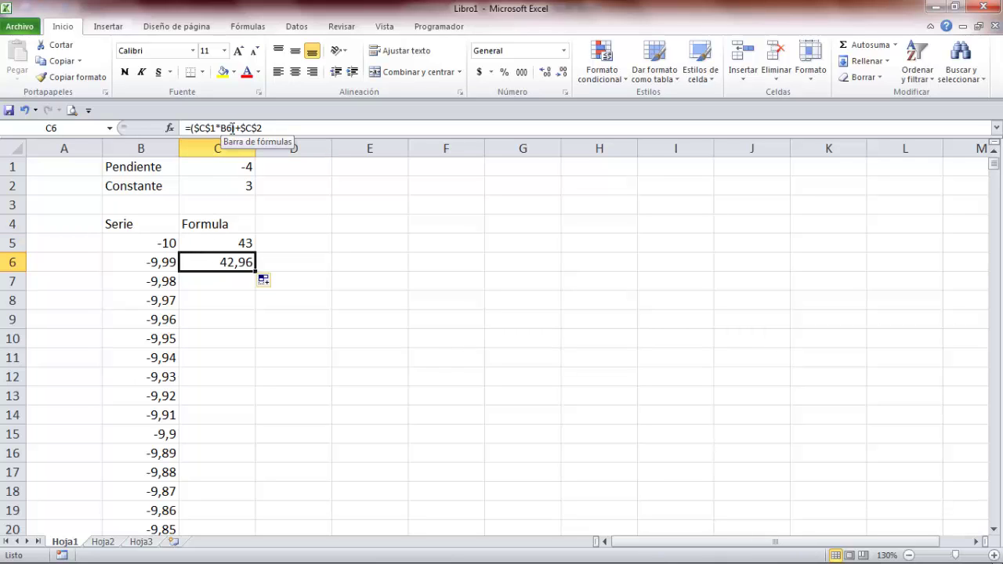
{"action": "left_click", "coordinate": [216, 245]}
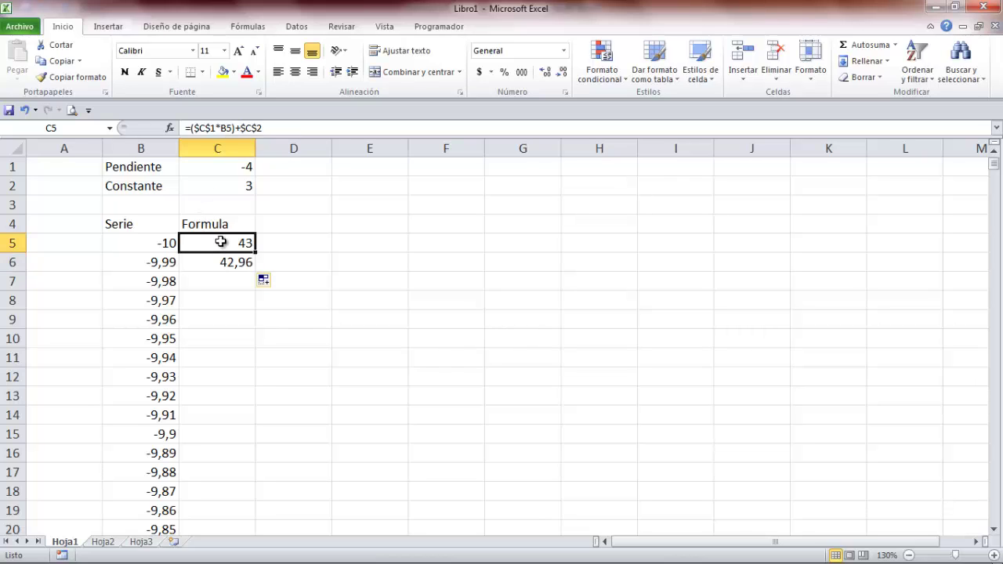
{"action": "left_click", "coordinate": [232, 261]}
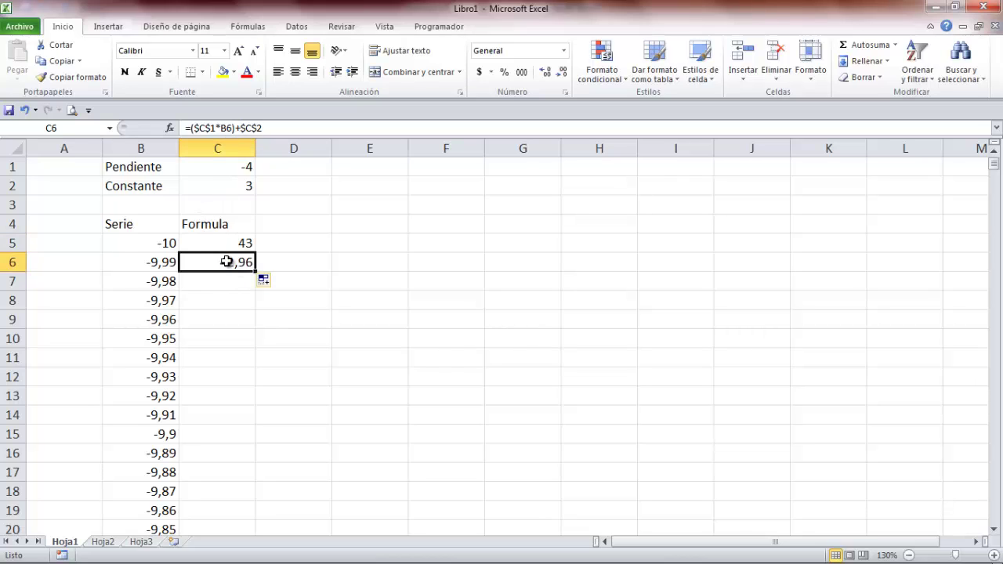
{"action": "left_click", "coordinate": [224, 243]}
{"action": "left_click", "coordinate": [225, 262]}
{"action": "left_click", "coordinate": [228, 243]}
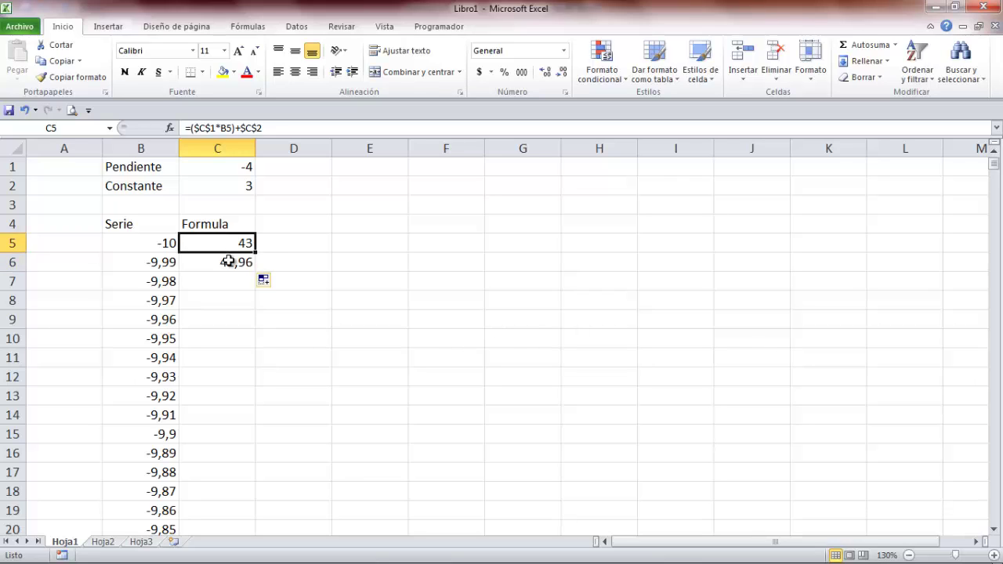
{"action": "left_click", "coordinate": [230, 261]}
{"action": "left_click", "coordinate": [226, 245]}
{"action": "left_click", "coordinate": [226, 261]}
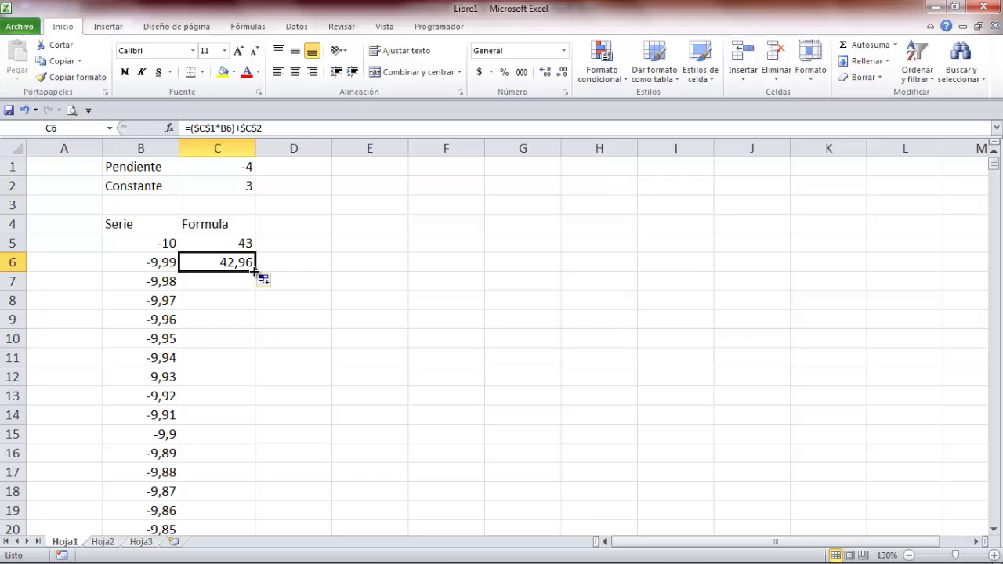
Extend the formula from C6 down to C11, and copy it from C11 into the range C12:C2005
{"action": "left_click_drag", "start_coordinate": [254, 270], "coordinate": [259, 369]}
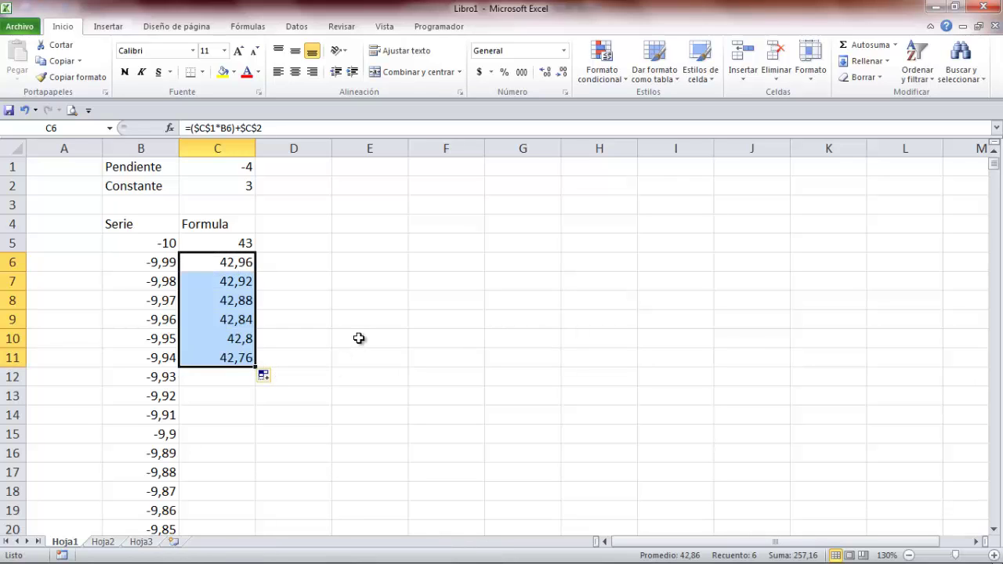
{"action": "left_click", "coordinate": [323, 363]}
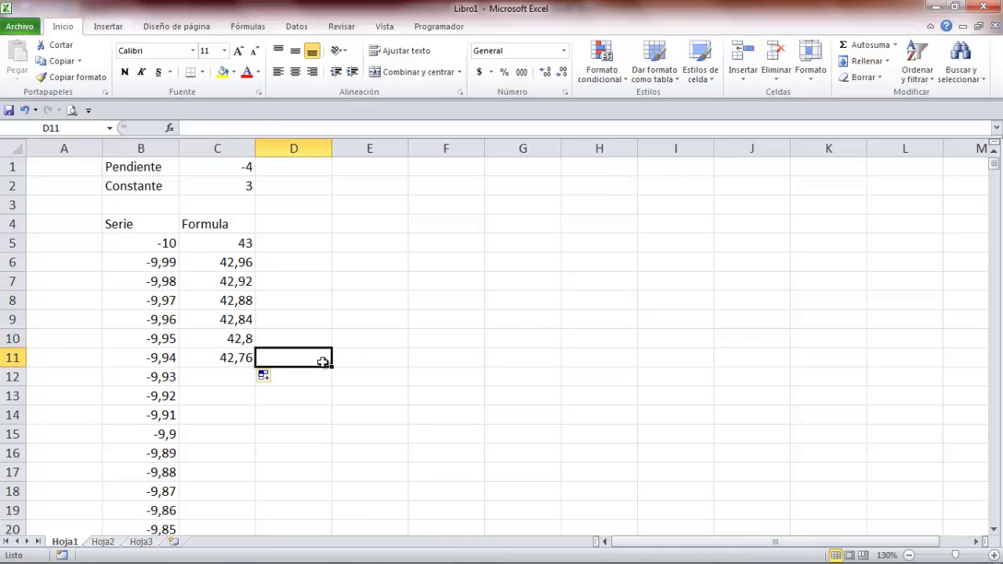
{"action": "left_click", "coordinate": [208, 357]}
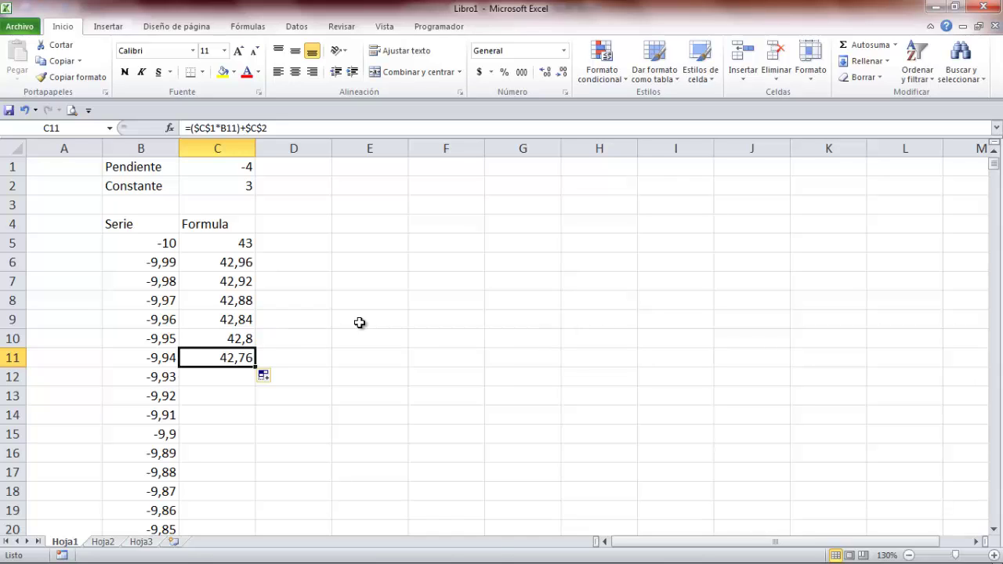
{"action": "key", "text": "ctrl+c"}
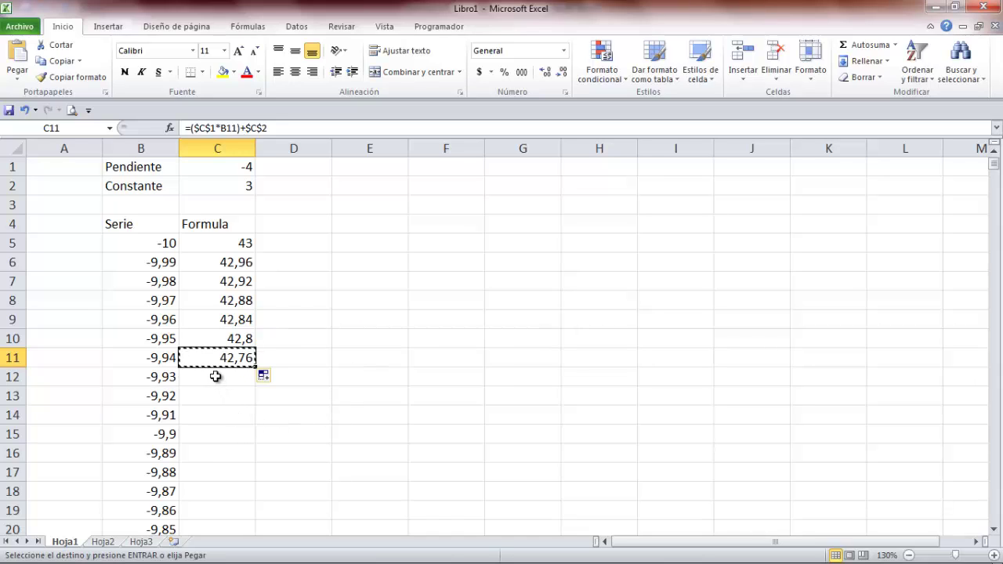
{"action": "left_click", "coordinate": [216, 377]}
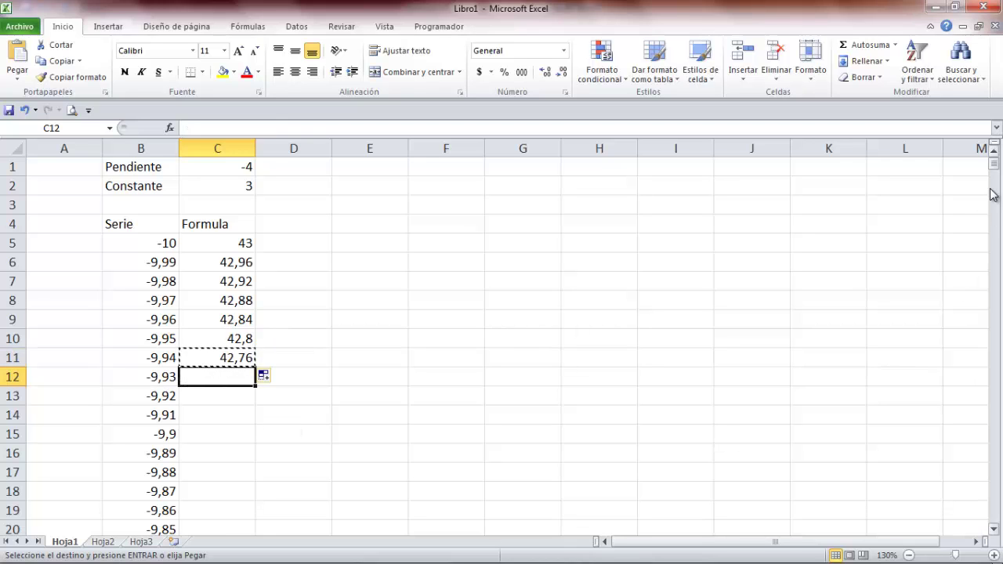
{"action": "left_click_drag", "start_coordinate": [994, 167], "coordinate": [992, 536]}
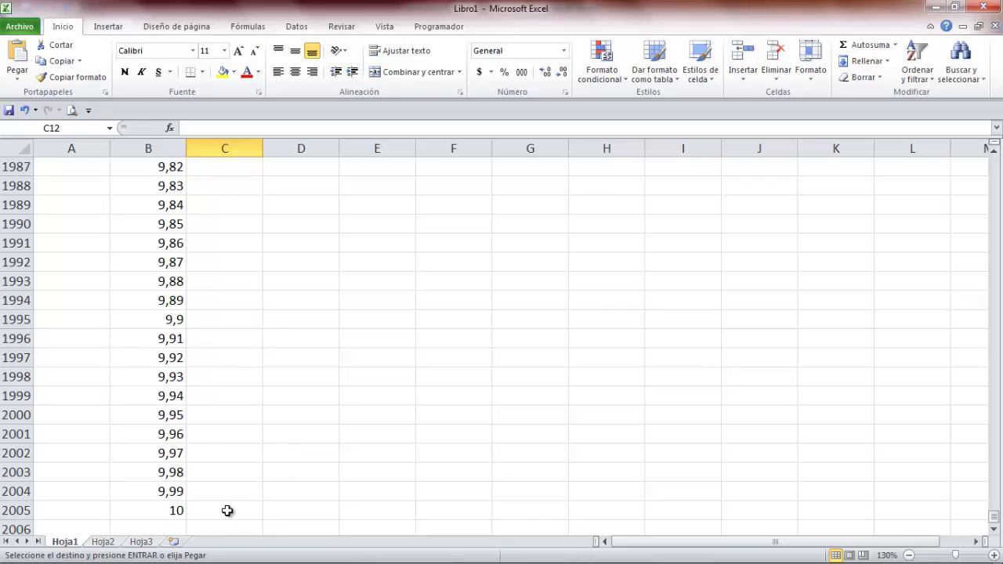
{"action": "left_click", "coordinate": [227, 511], "text": "shift"}
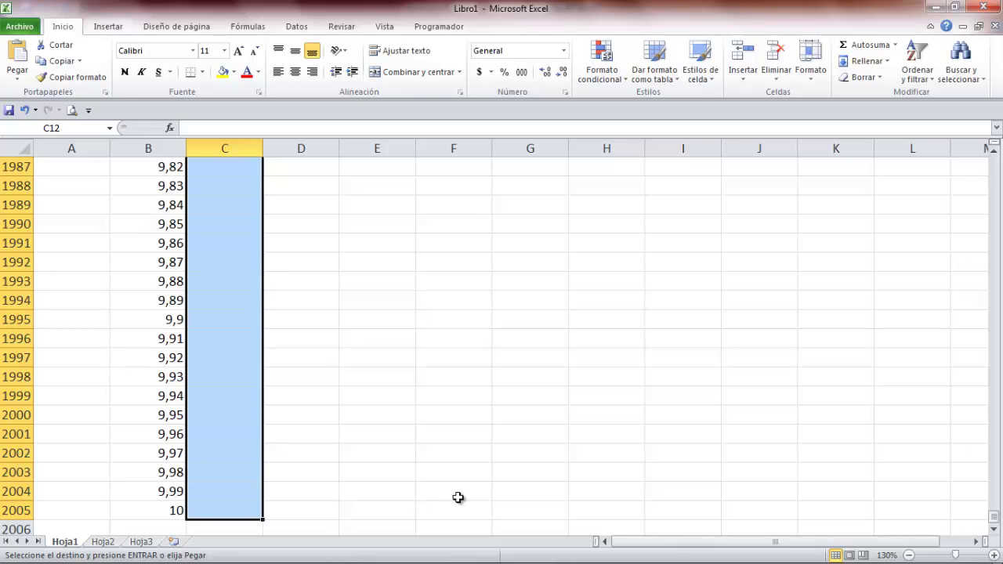
{"action": "key", "text": "ctrl+v"}
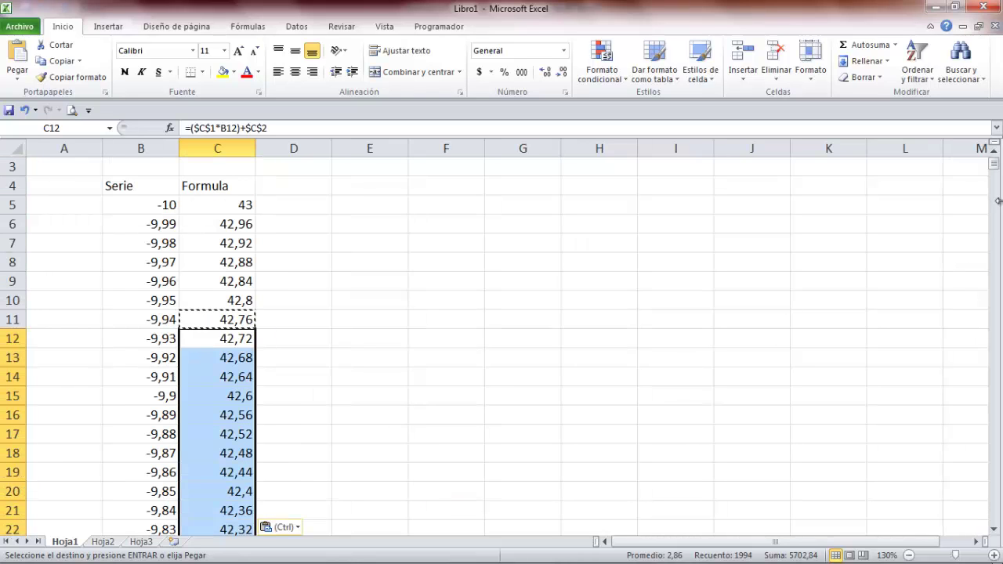
{"action": "left_click_drag", "start_coordinate": [996, 167], "coordinate": [1000, 541]}
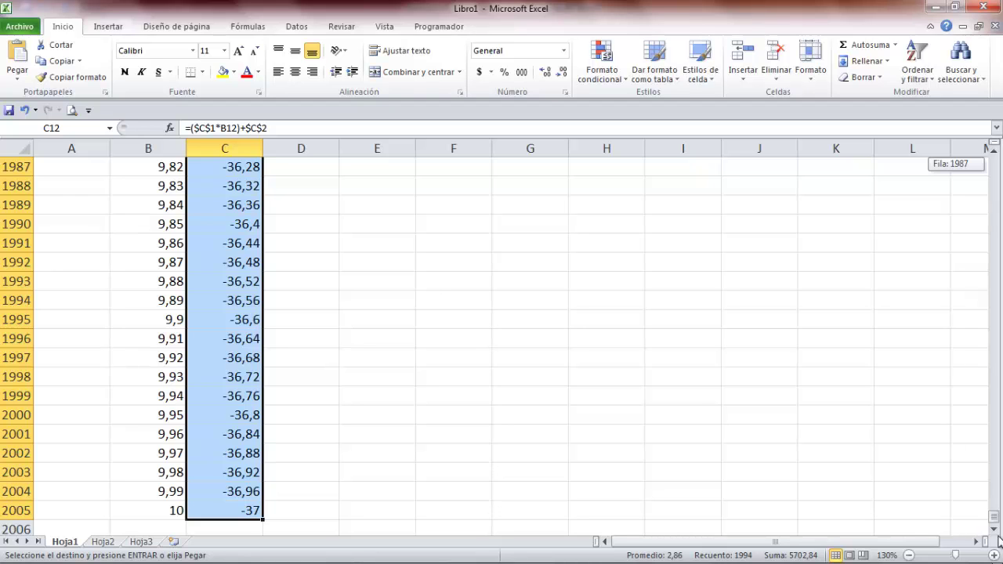
{"action": "left_click_drag", "start_coordinate": [999, 541], "coordinate": [993, 162]}
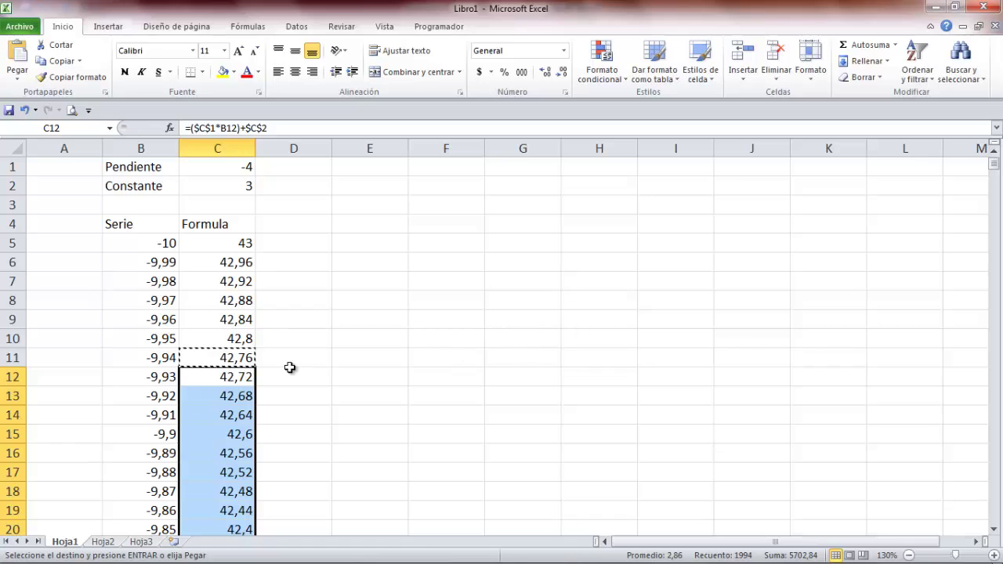
{"action": "left_click", "coordinate": [312, 317]}
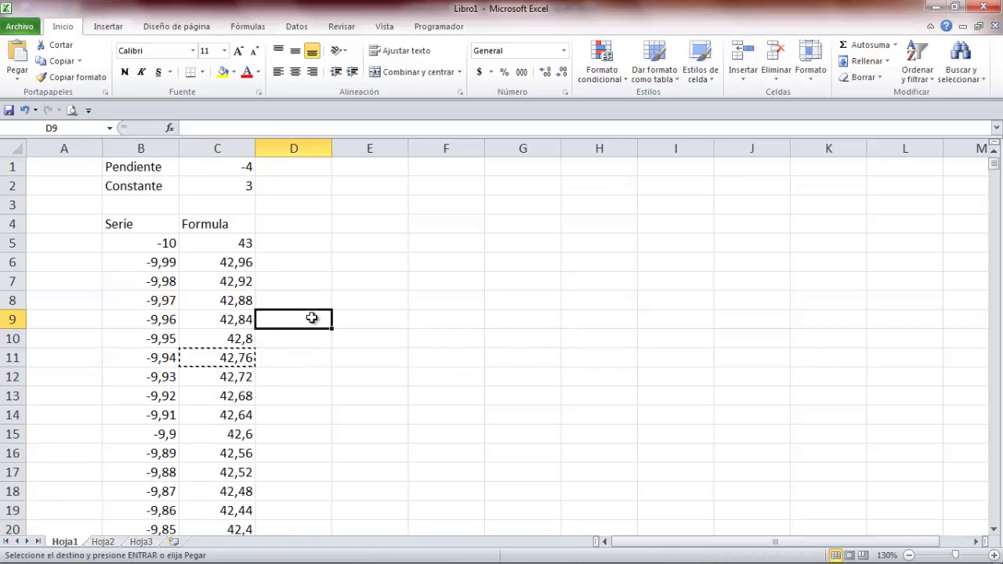
{"action": "left_click", "coordinate": [323, 244]}
{"action": "left_click", "coordinate": [305, 225]}
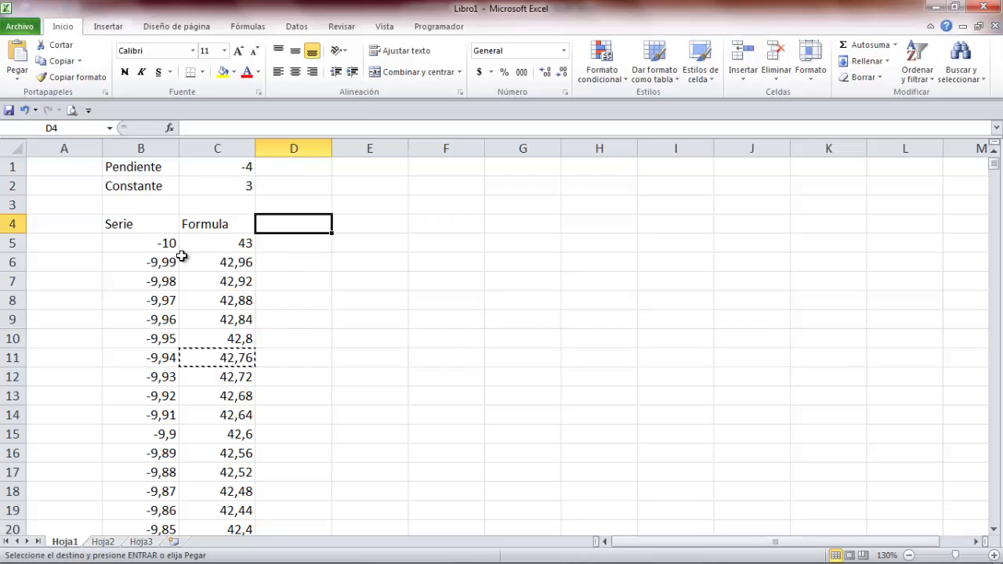
Insert a basic 2D line chart of the formula results in C5:C2005
{"action": "left_click", "coordinate": [211, 247]}
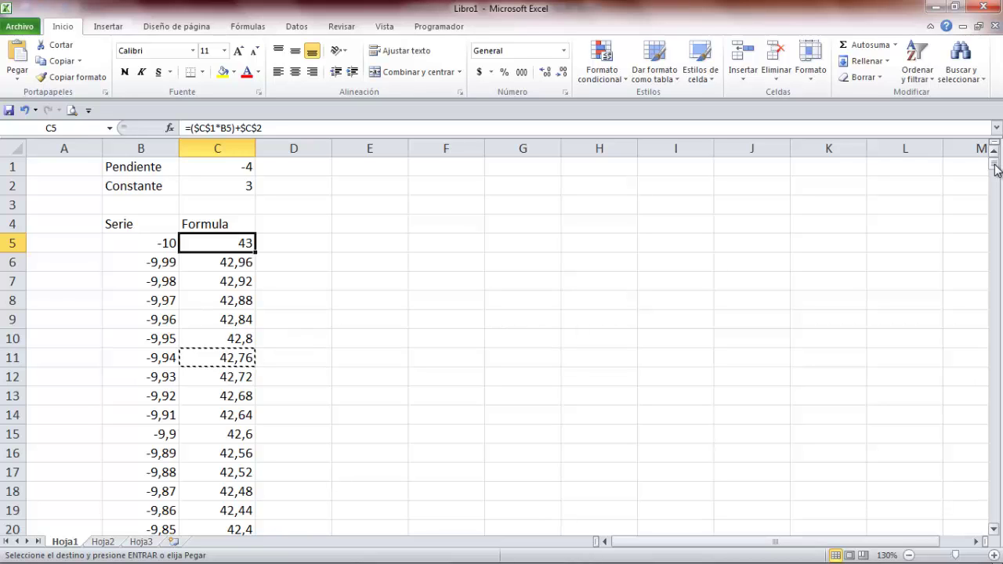
{"action": "left_click_drag", "start_coordinate": [996, 170], "coordinate": [998, 519]}
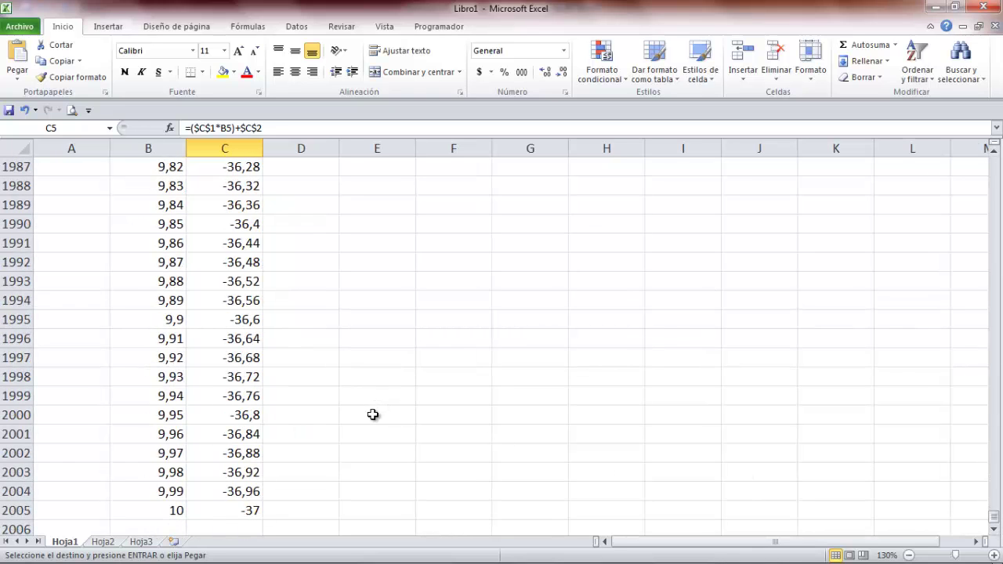
{"action": "left_click", "coordinate": [241, 511], "text": "shift"}
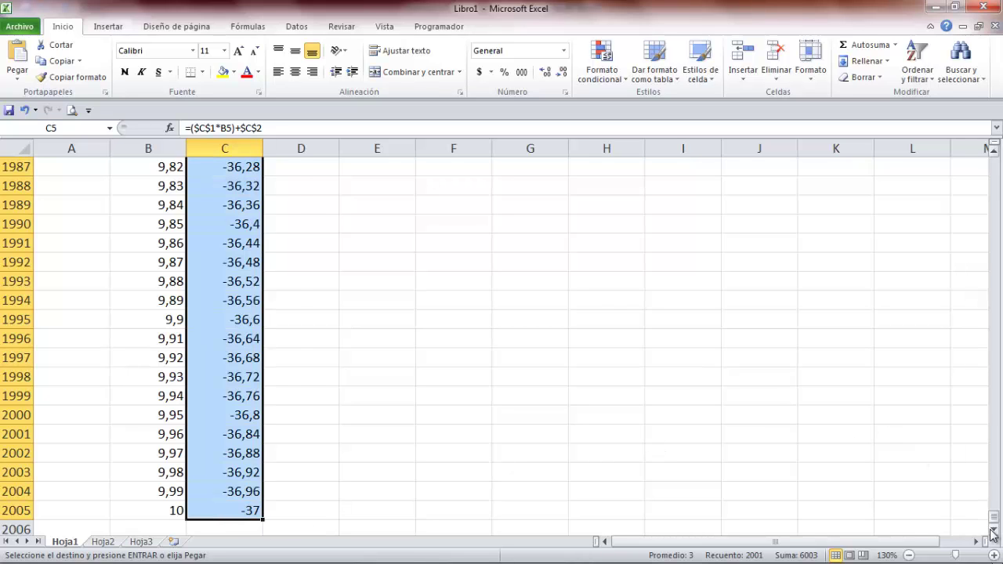
{"action": "left_click_drag", "start_coordinate": [994, 518], "coordinate": [996, 152]}
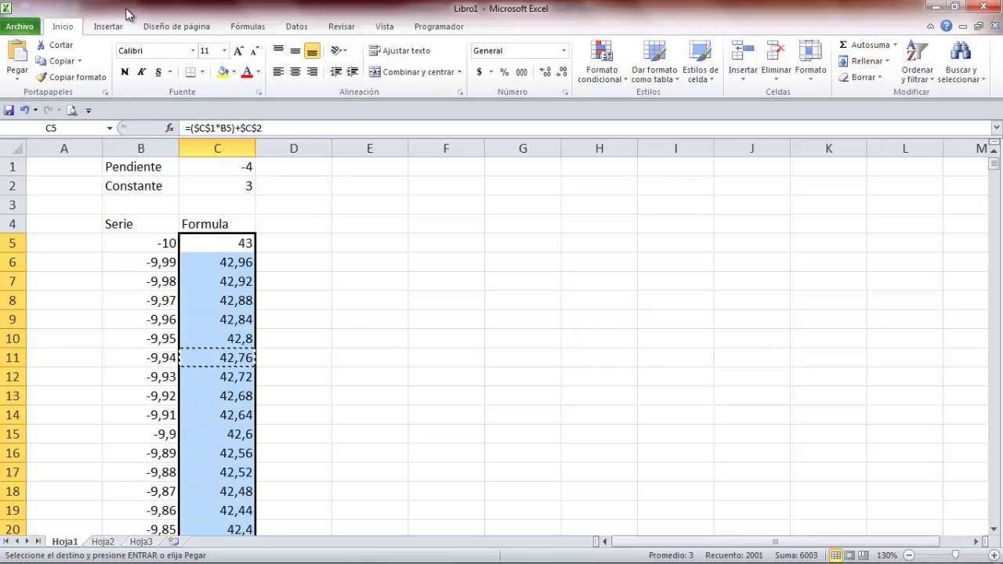
{"action": "left_click", "coordinate": [104, 29]}
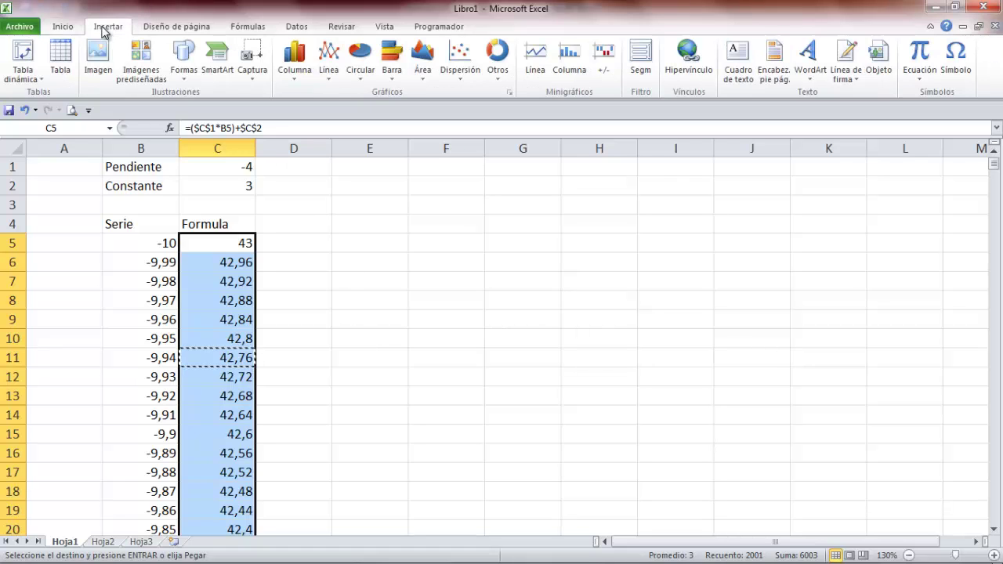
{"action": "left_click", "coordinate": [331, 71]}
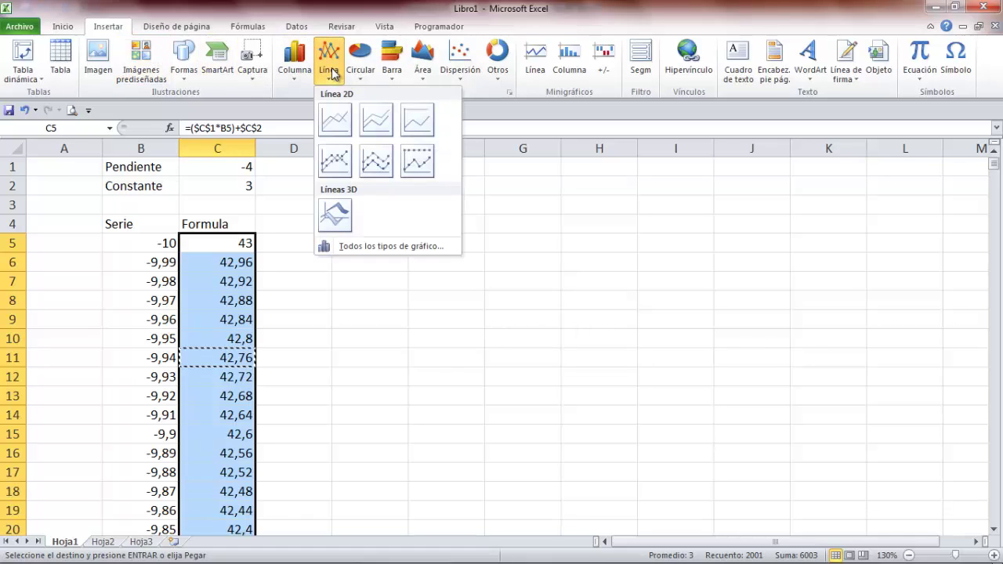
{"action": "left_click", "coordinate": [335, 116]}
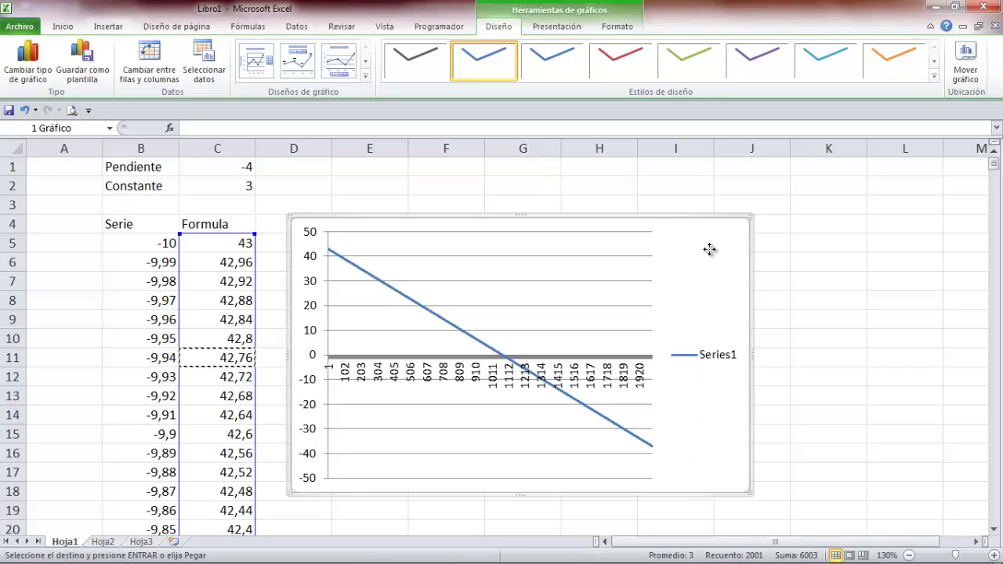
Set the line chart's horizontal axis labels to the x series in B5:B2005
{"action": "left_click", "coordinate": [878, 220]}
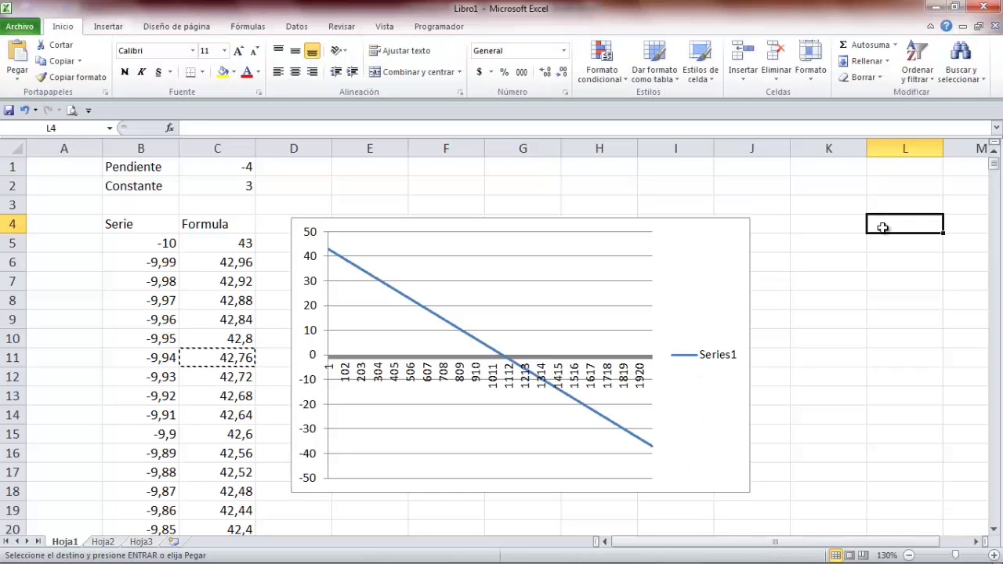
{"action": "left_click", "coordinate": [703, 256]}
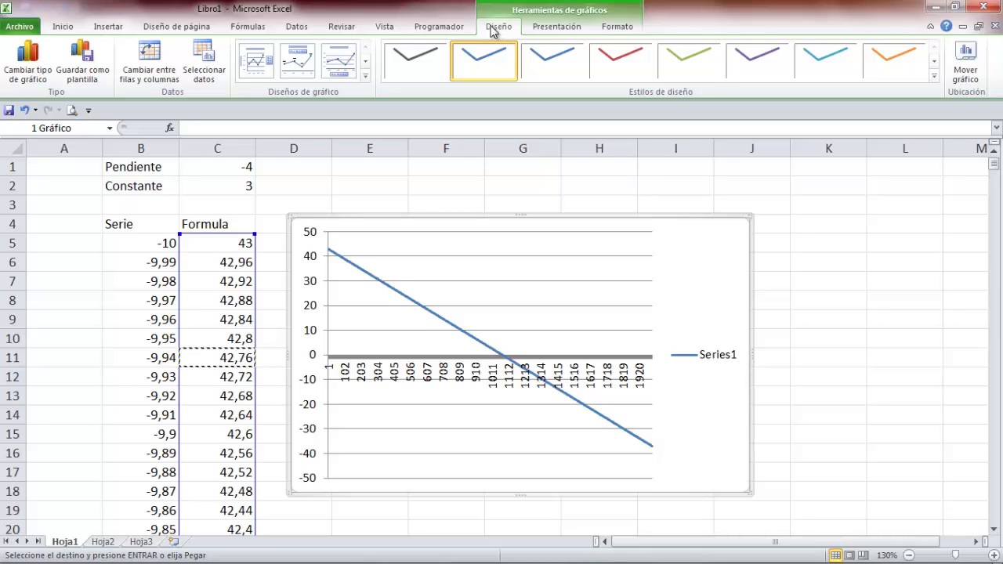
{"action": "left_click", "coordinate": [213, 69]}
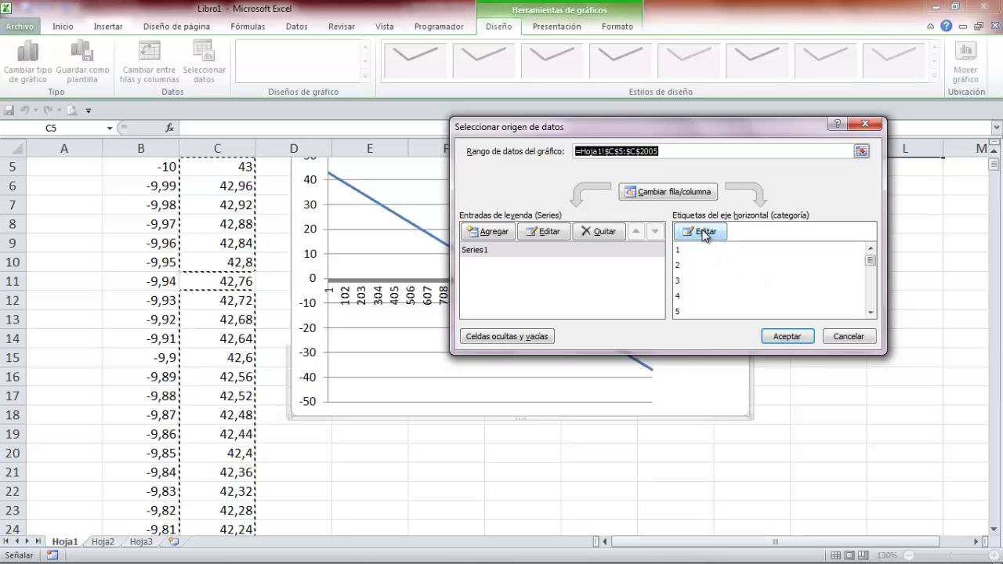
{"action": "left_click", "coordinate": [703, 231]}
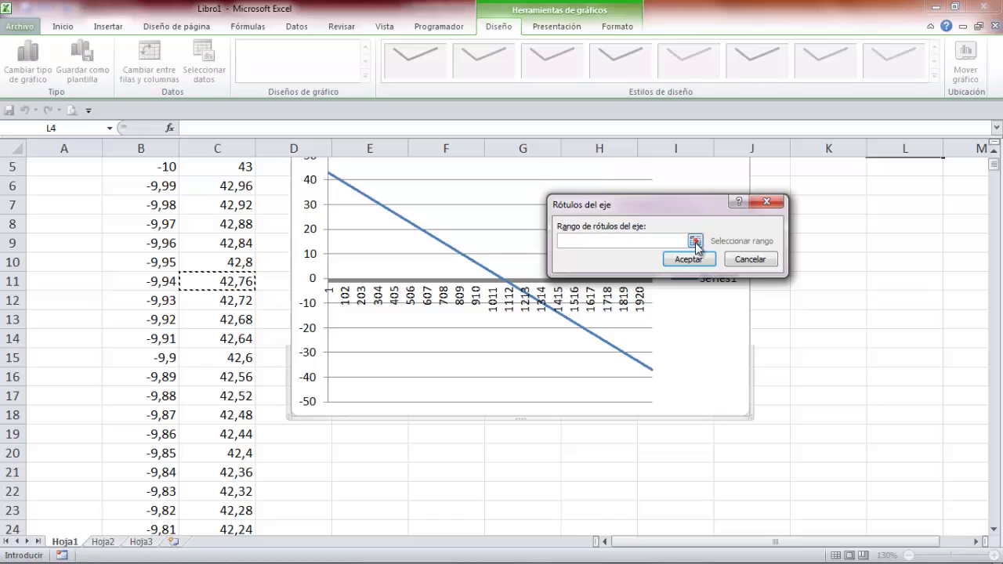
{"action": "left_click", "coordinate": [696, 242]}
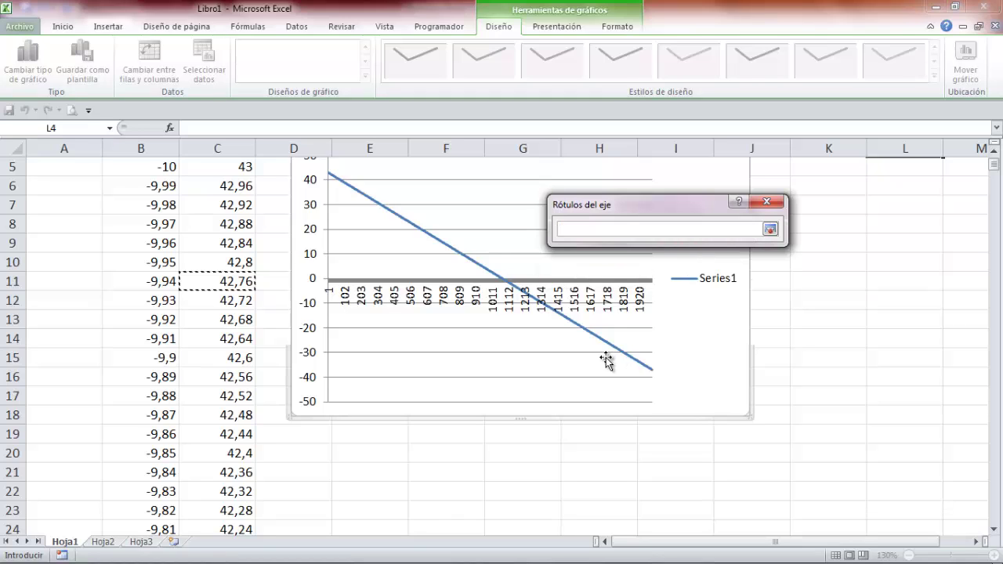
{"action": "left_click", "coordinate": [147, 166]}
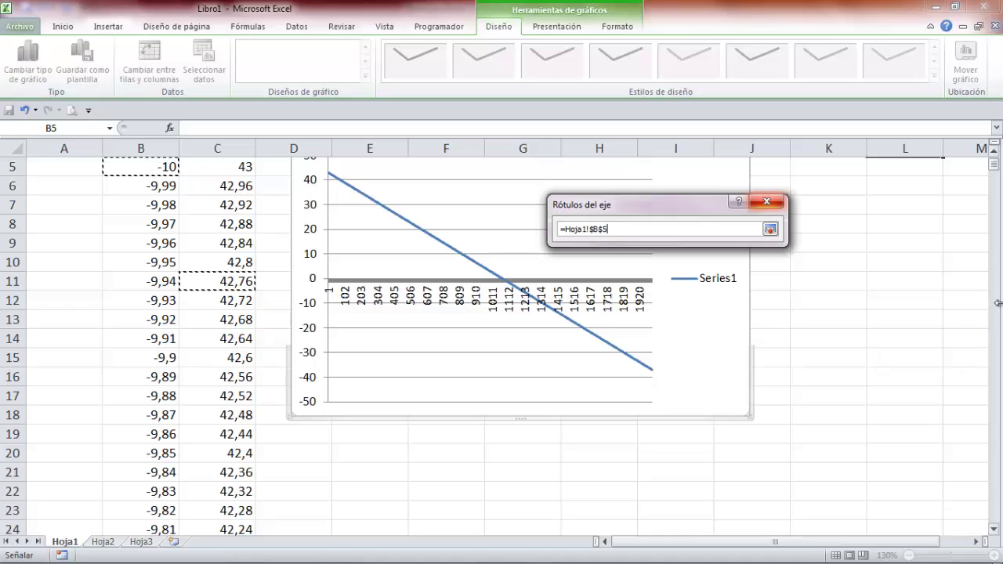
{"action": "left_click_drag", "start_coordinate": [997, 168], "coordinate": [1001, 519]}
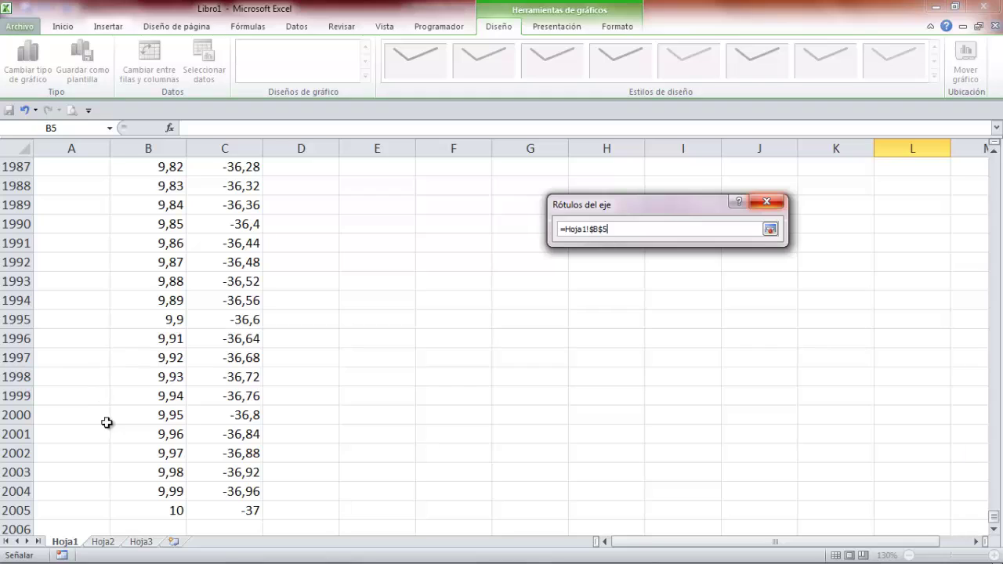
{"action": "left_click", "coordinate": [164, 511], "text": "shift"}
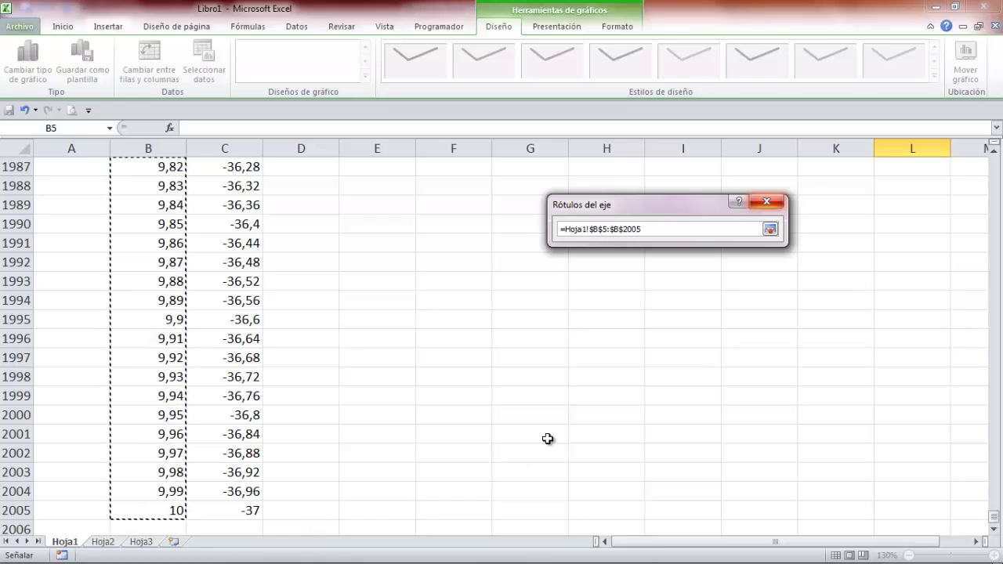
{"action": "left_click", "coordinate": [770, 230]}
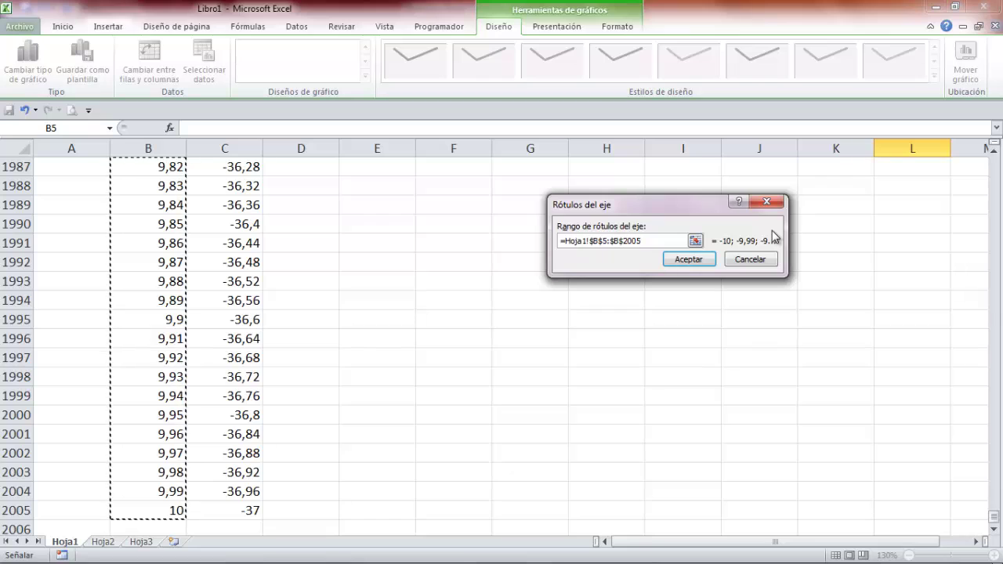
{"action": "left_click", "coordinate": [673, 259]}
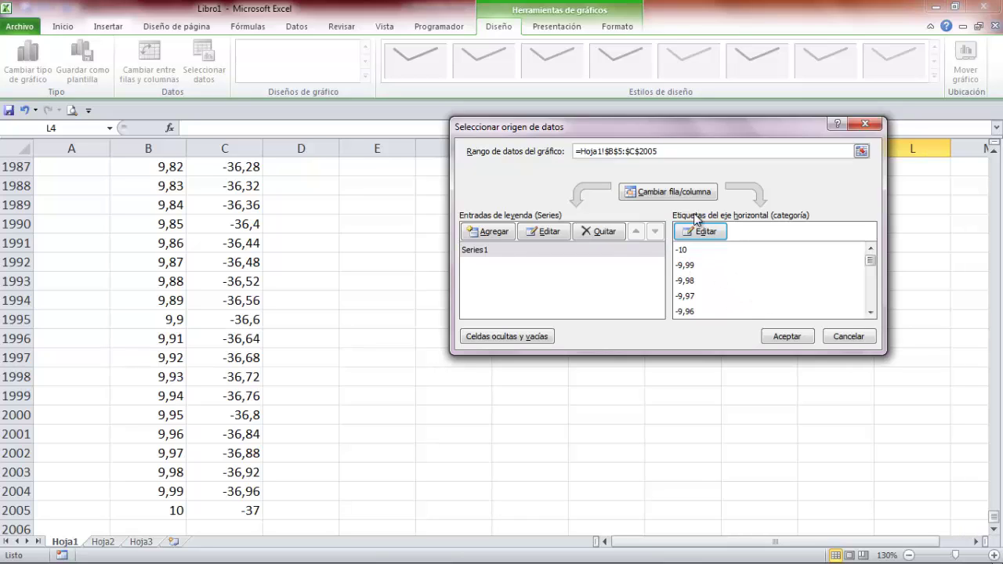
{"action": "left_click", "coordinate": [787, 337]}
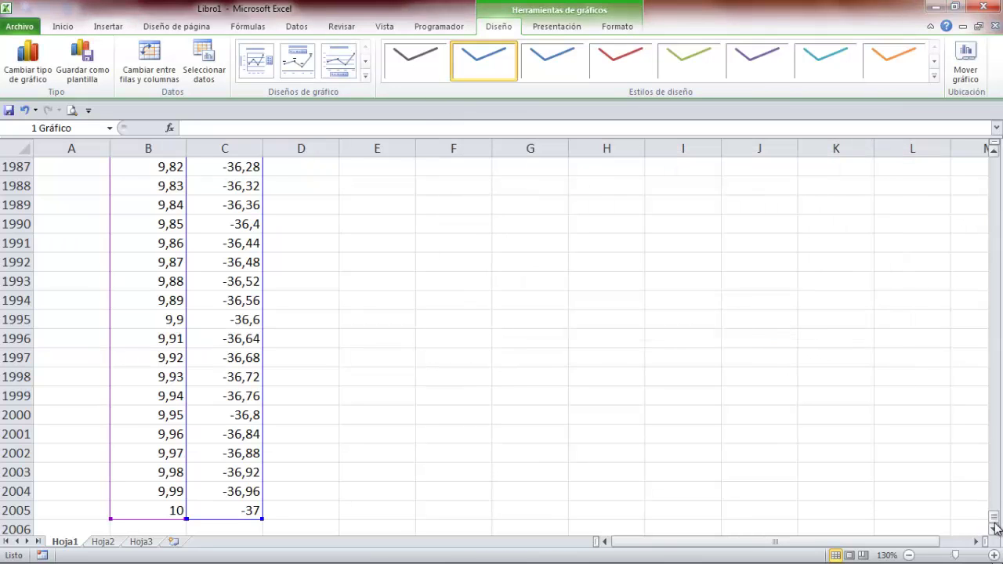
{"action": "left_click_drag", "start_coordinate": [994, 523], "coordinate": [1000, 168]}
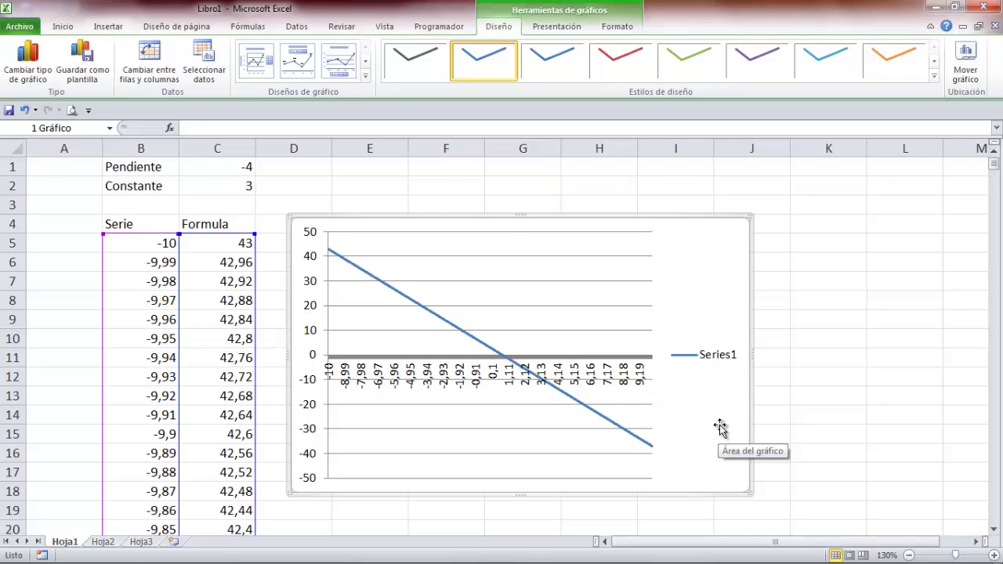
Enlarge the chart so it spans about columns D to R and rows 4 to 37
{"action": "scroll", "coordinate": [715, 418], "scroll_direction": "down", "scroll_amount": 2}
{"action": "scroll", "coordinate": [710, 417], "scroll_direction": "up", "scroll_amount": 2}
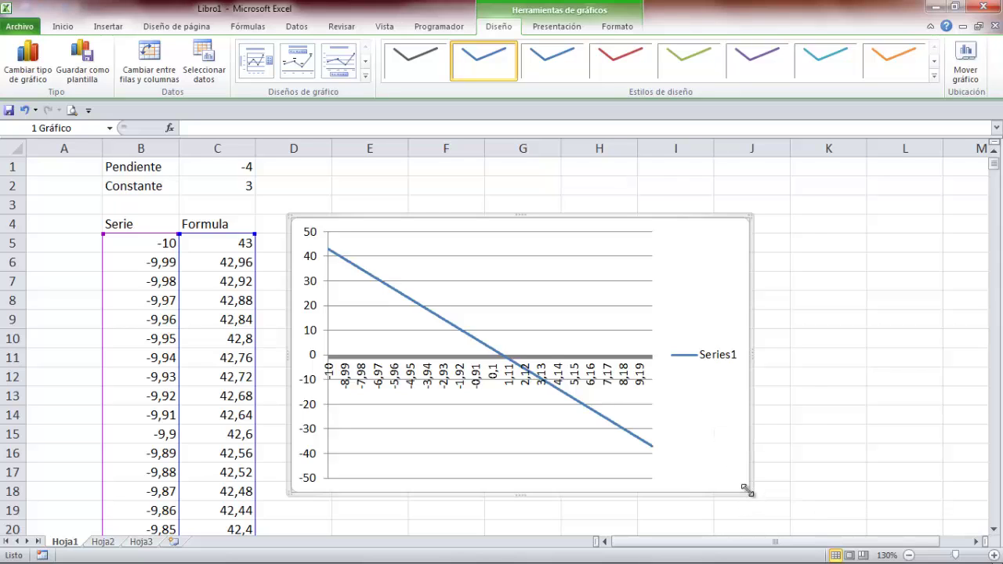
{"action": "left_click_drag", "start_coordinate": [746, 490], "coordinate": [940, 563]}
{"action": "scroll", "coordinate": [758, 341], "scroll_direction": "down", "scroll_amount": 2}
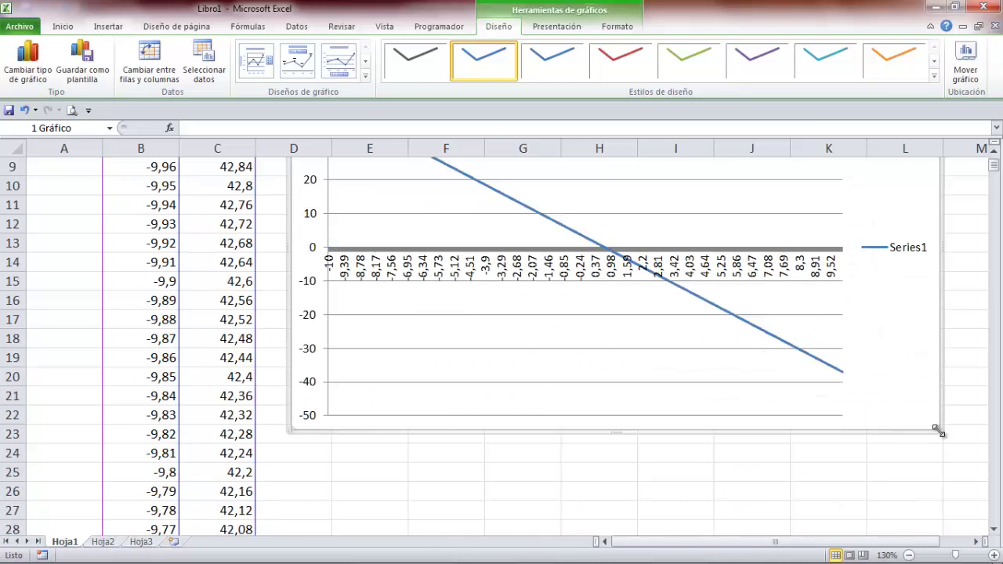
{"action": "left_click_drag", "start_coordinate": [938, 431], "coordinate": [994, 523]}
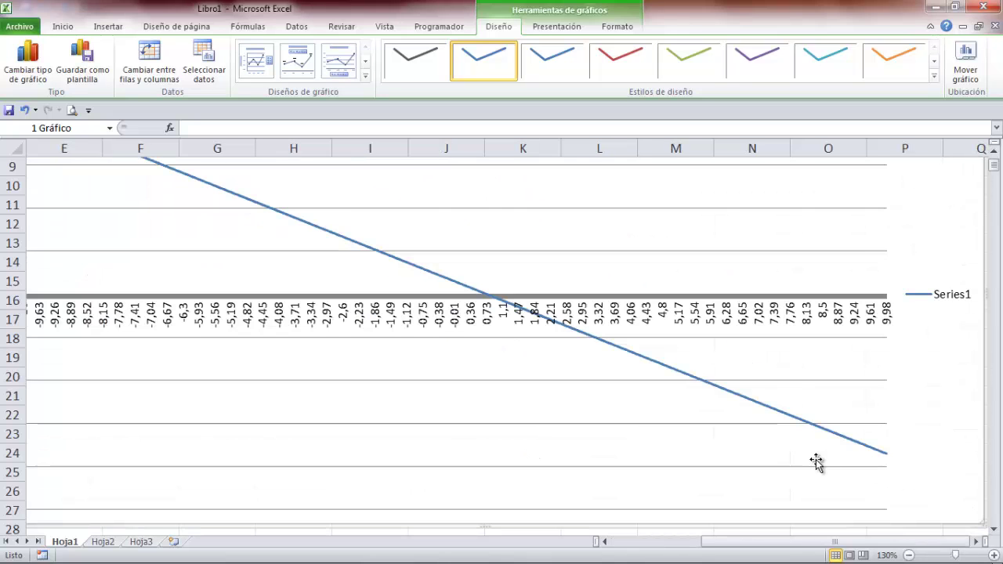
{"action": "scroll", "coordinate": [447, 343], "scroll_direction": "down", "scroll_amount": 2, "text": "ctrl"}
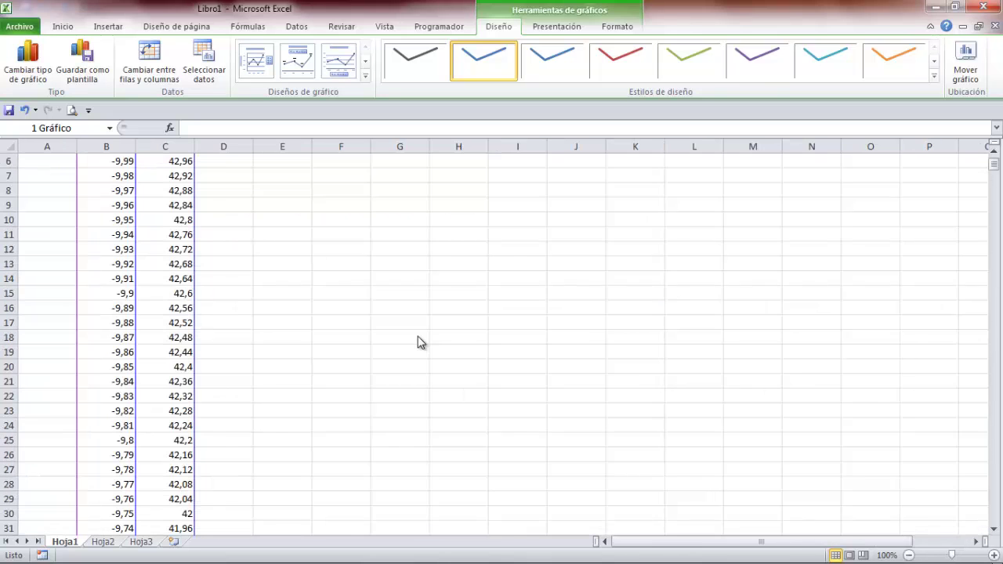
{"action": "scroll", "coordinate": [422, 351], "scroll_direction": "down", "scroll_amount": 1, "text": "ctrl"}
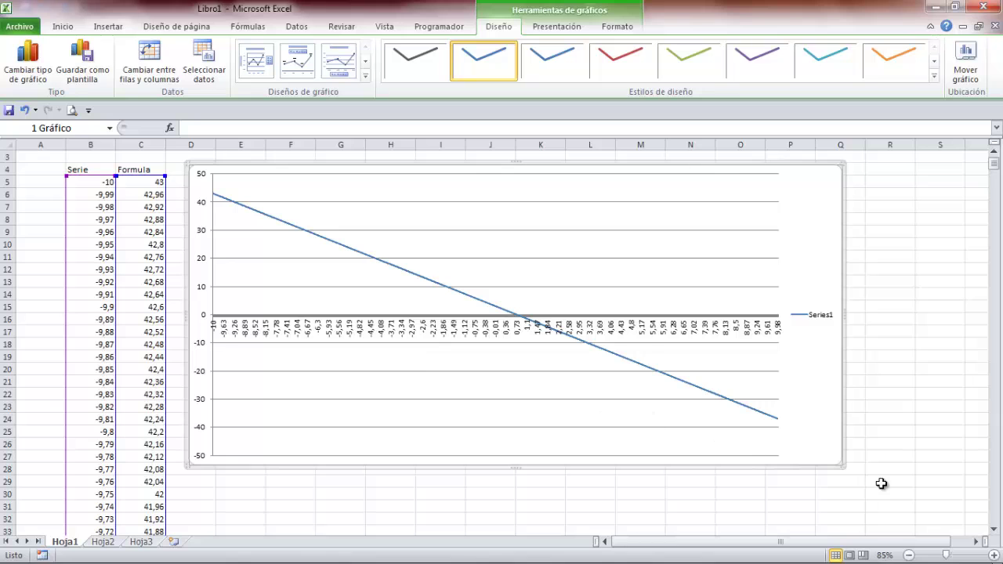
{"action": "left_click_drag", "start_coordinate": [843, 466], "coordinate": [891, 532]}
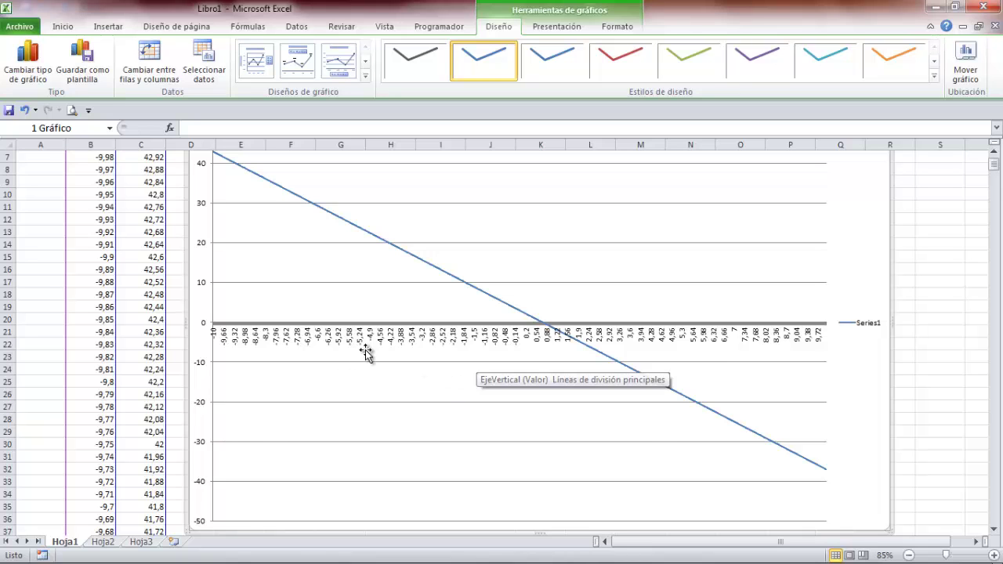
Examine the enlarged chart's line and x-axis labels together with the slope, constant and data columns
{"action": "scroll", "coordinate": [276, 370], "scroll_direction": "up", "scroll_amount": 2}
{"action": "scroll", "coordinate": [276, 370], "scroll_direction": "down", "scroll_amount": 1}
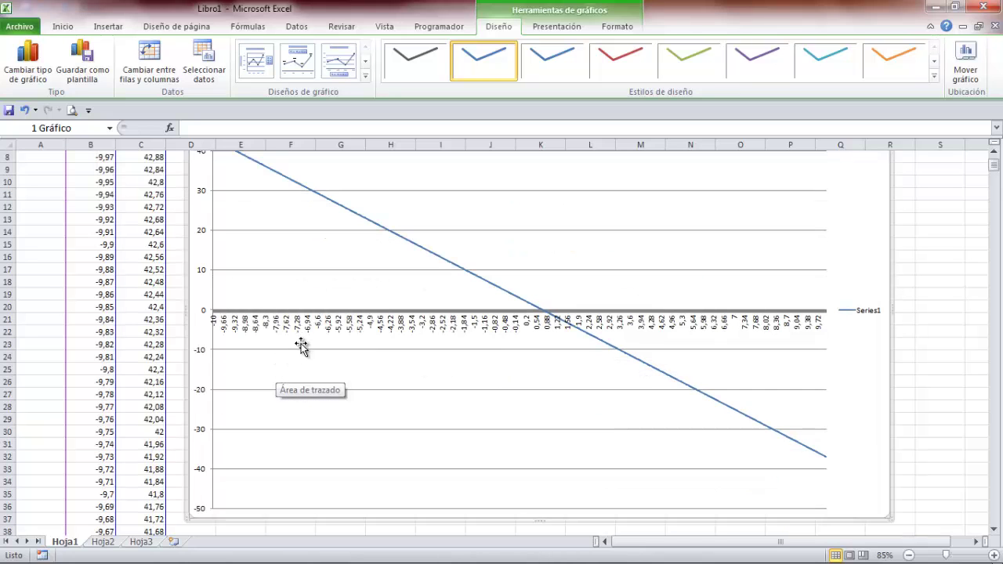
{"action": "scroll", "coordinate": [302, 342], "scroll_direction": "down", "scroll_amount": 1, "text": "ctrl"}
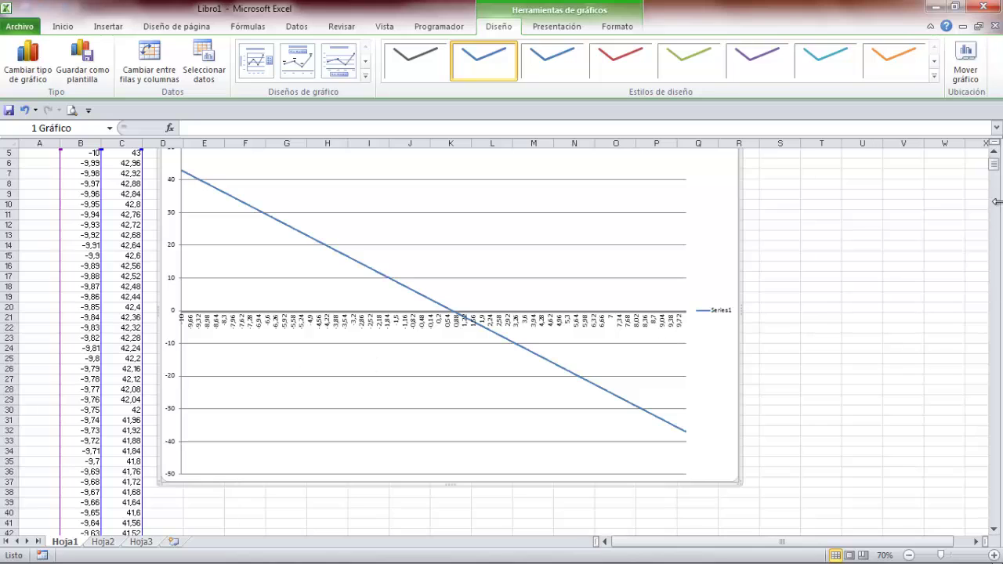
{"action": "left_click", "coordinate": [994, 152]}
{"action": "left_click", "coordinate": [994, 153]}
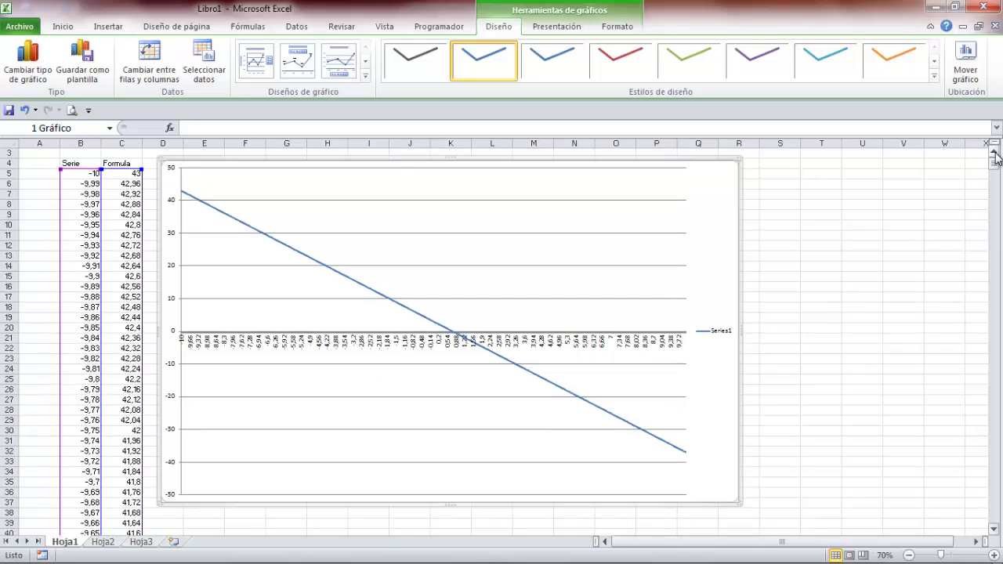
{"action": "left_click", "coordinate": [784, 274]}
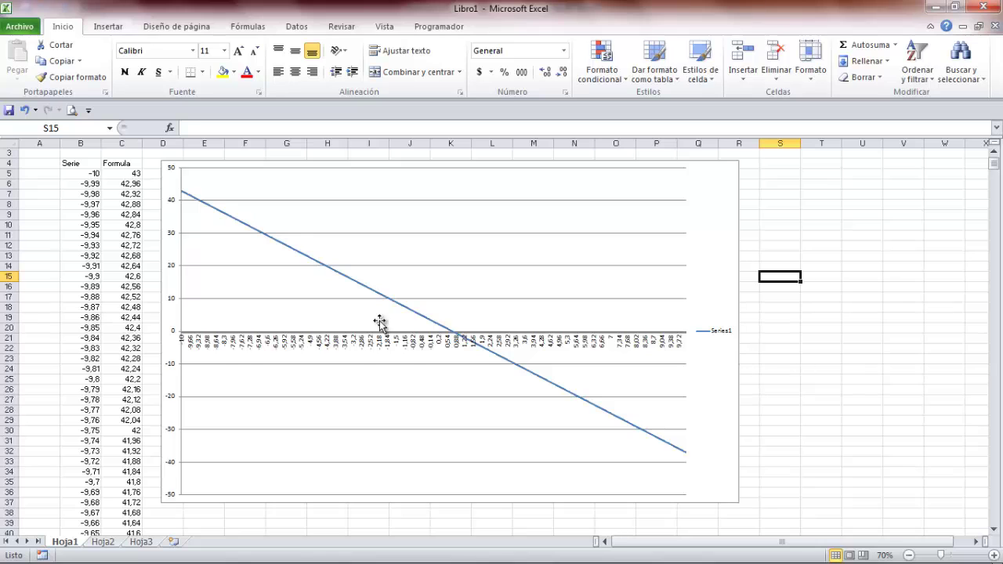
{"action": "scroll", "coordinate": [381, 322], "scroll_direction": "up", "scroll_amount": 1}
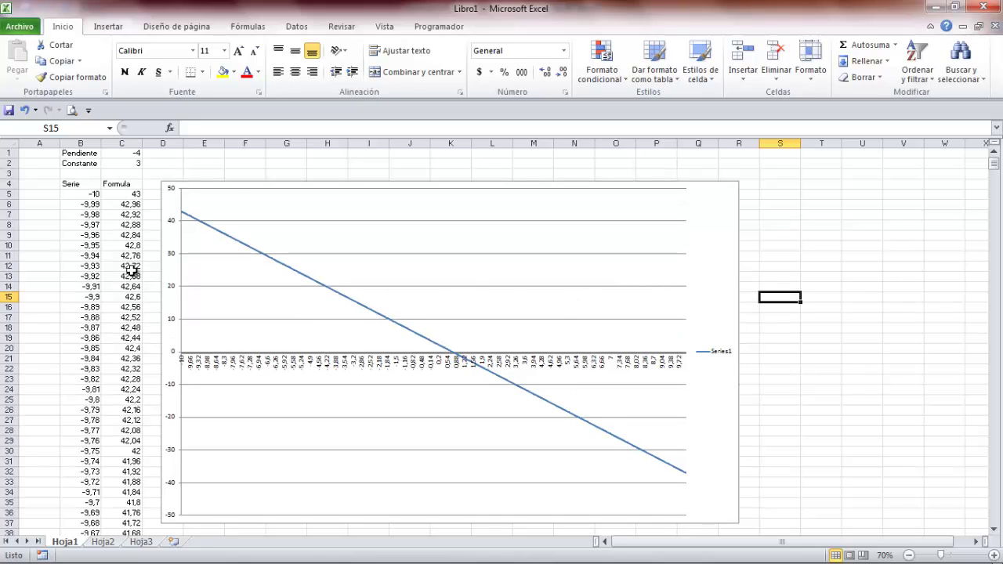
{"action": "scroll", "coordinate": [131, 270], "scroll_direction": "up", "scroll_amount": 5}
{"action": "scroll", "coordinate": [123, 276], "scroll_direction": "down", "scroll_amount": 2}
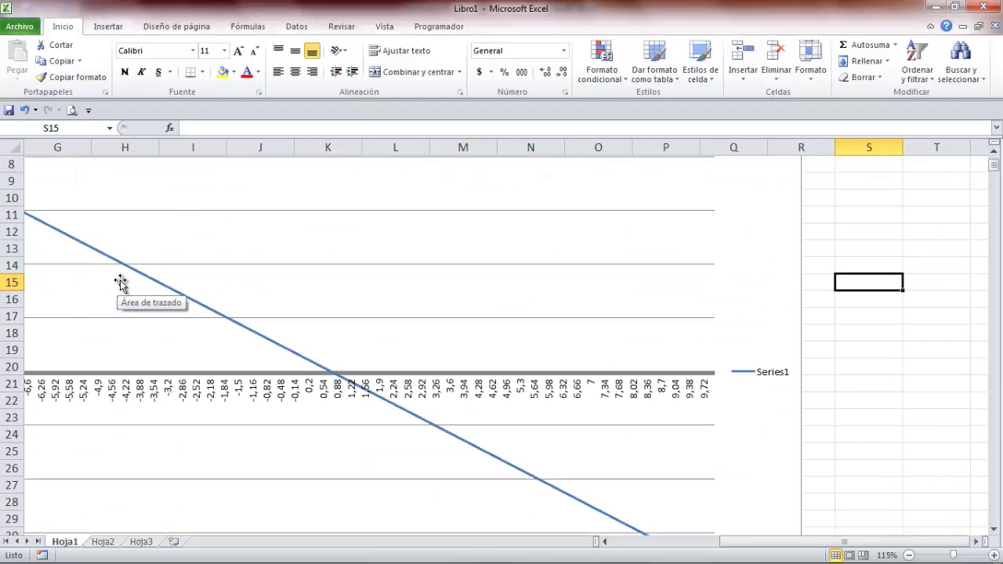
{"action": "left_click_drag", "start_coordinate": [748, 541], "coordinate": [639, 541]}
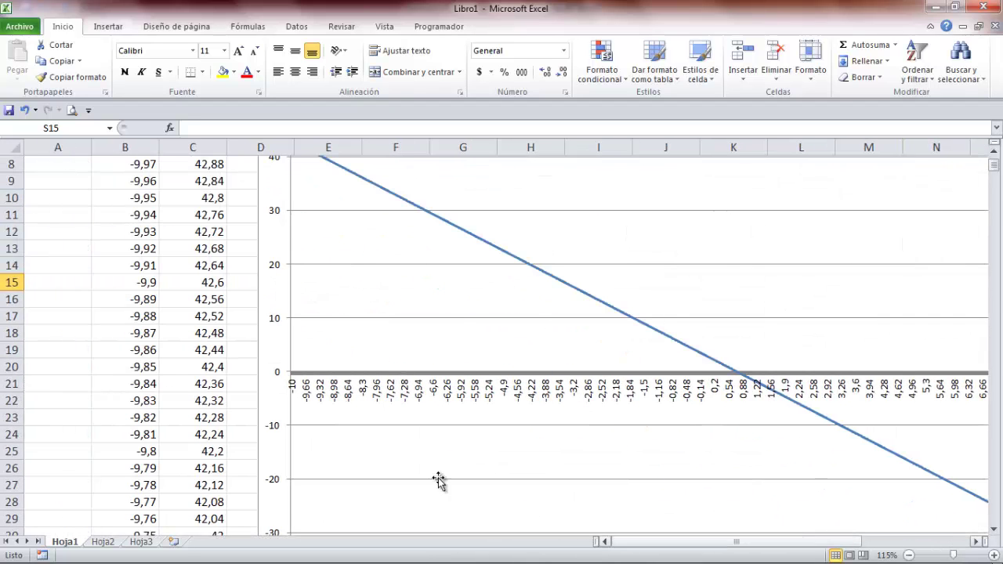
{"action": "scroll", "coordinate": [130, 365], "scroll_direction": "up", "scroll_amount": 3}
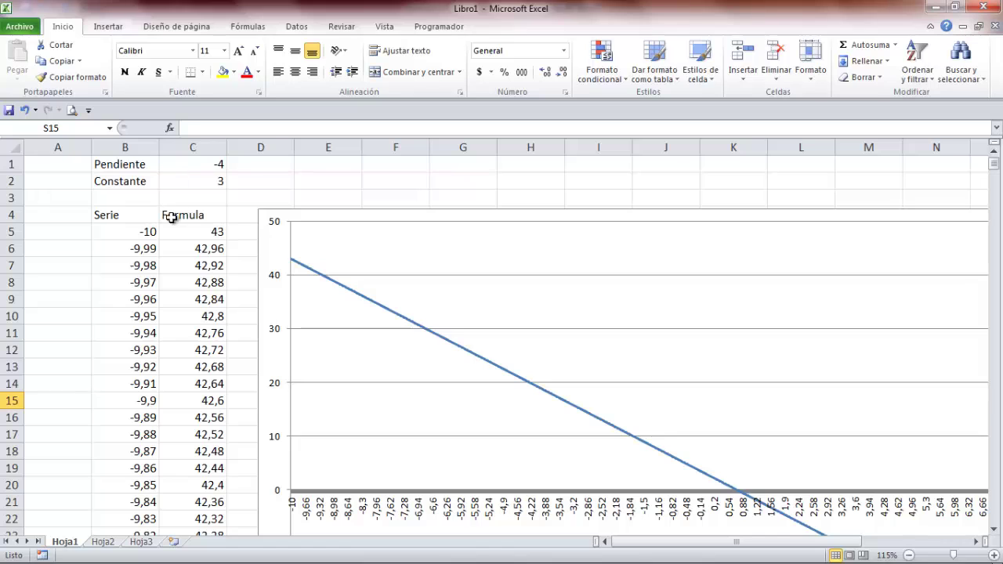
Switch to the Word exercise document, read the second function in the list, and return to the Excel workbook
{"action": "key", "text": "alt+Tab"}
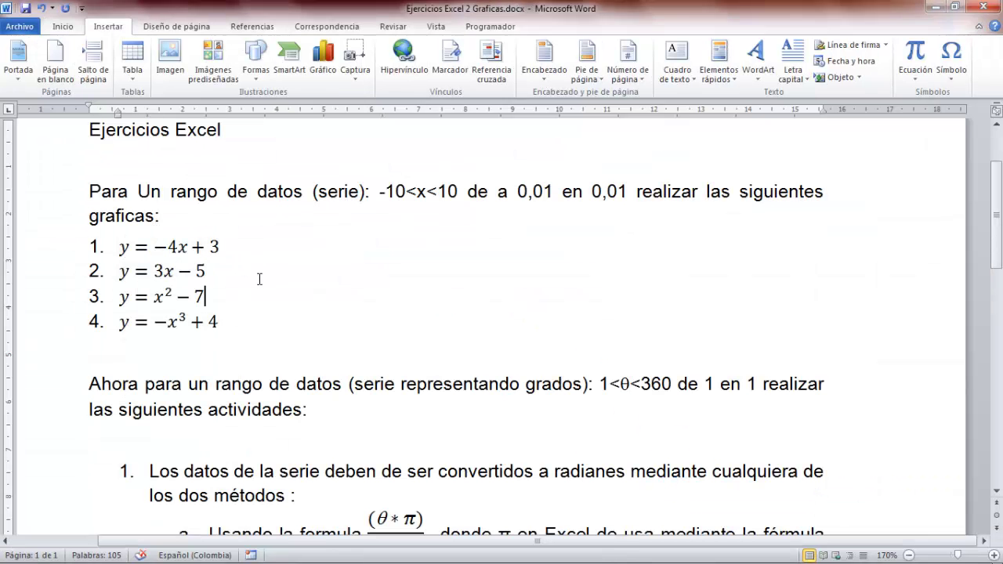
{"action": "left_click", "coordinate": [171, 271]}
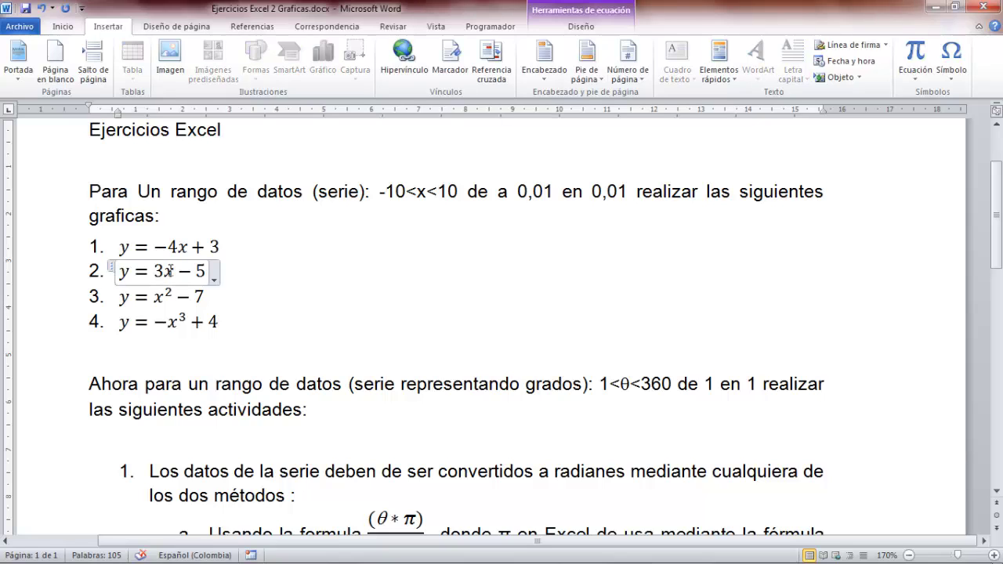
{"action": "left_click", "coordinate": [249, 269]}
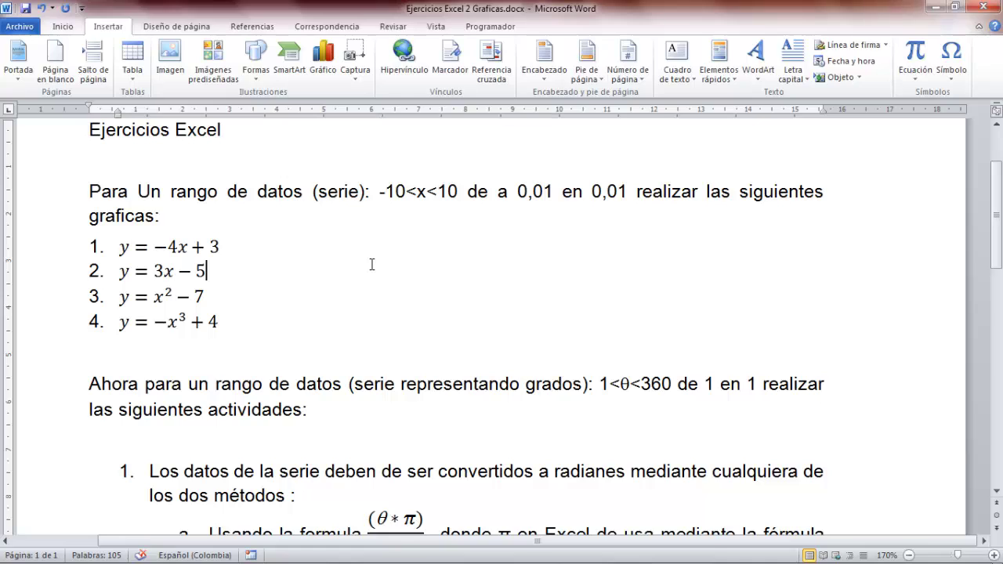
{"action": "key", "text": "alt+Tab"}
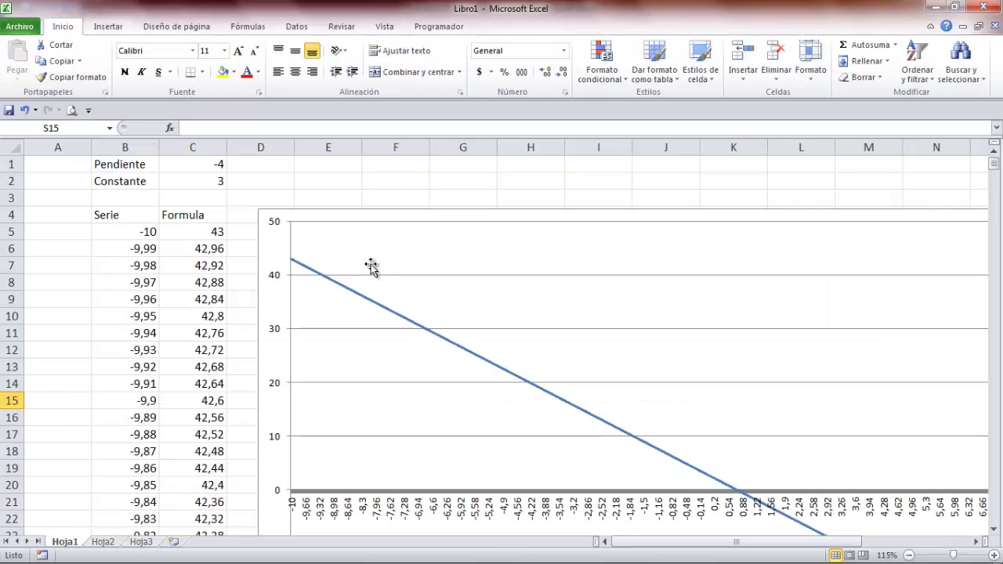
Compare the slope in C1 and the constant in C2 with the coefficients of the second function in the Word document
{"action": "left_click", "coordinate": [203, 167]}
{"action": "left_click", "coordinate": [206, 182]}
{"action": "left_click", "coordinate": [203, 168]}
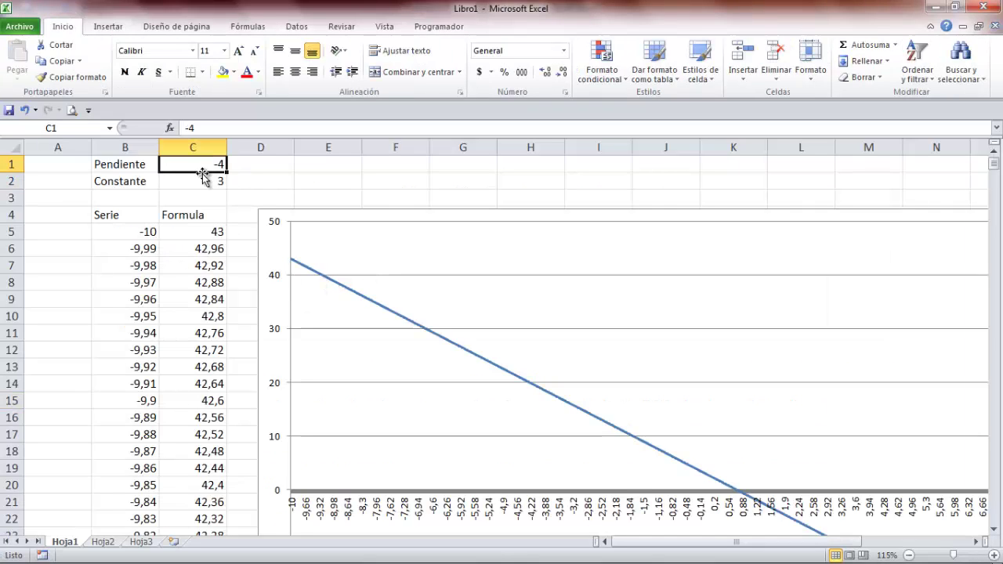
{"action": "left_click", "coordinate": [204, 182]}
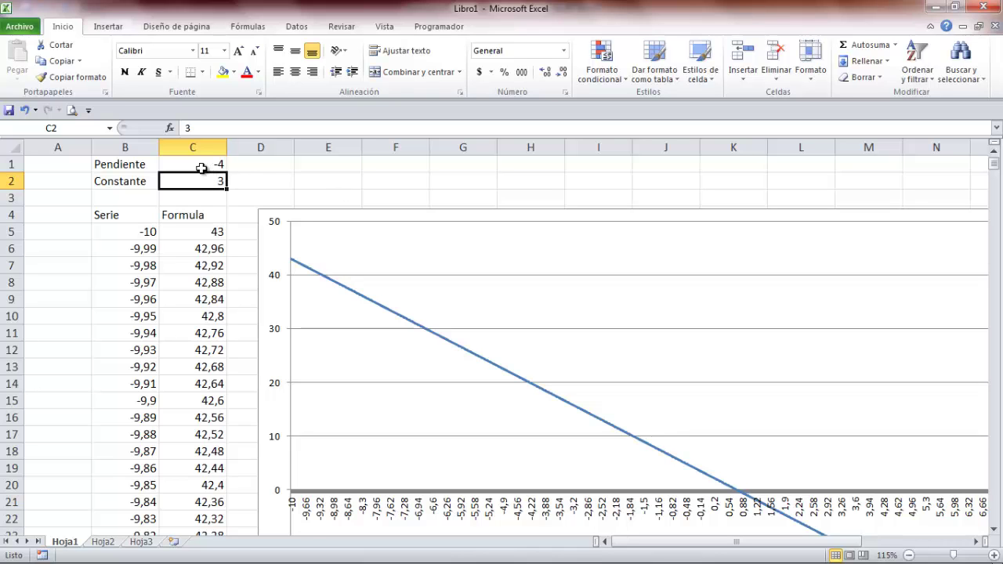
{"action": "key", "text": "alt+Tab"}
{"action": "left_click", "coordinate": [229, 265]}
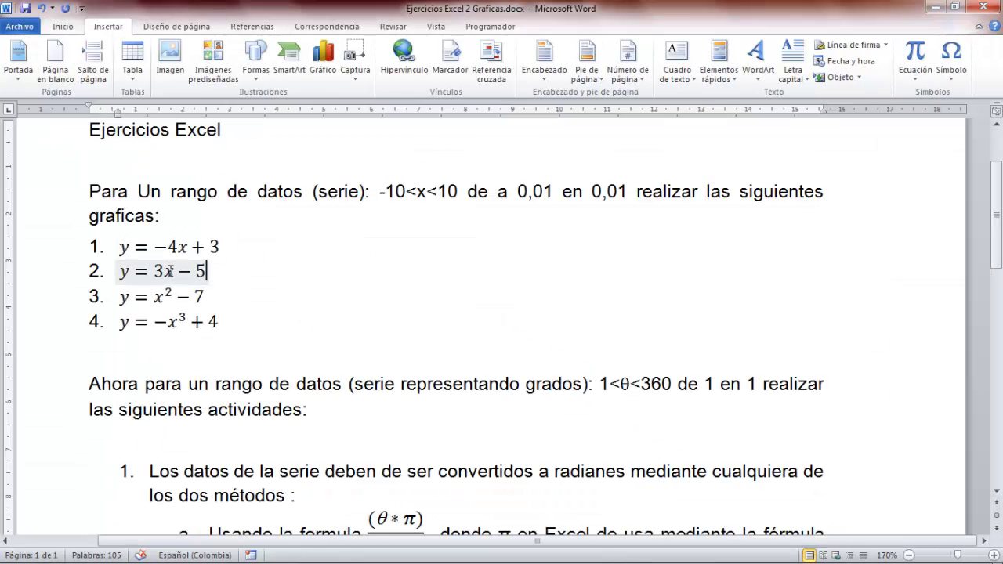
{"action": "key", "text": "alt+Tab"}
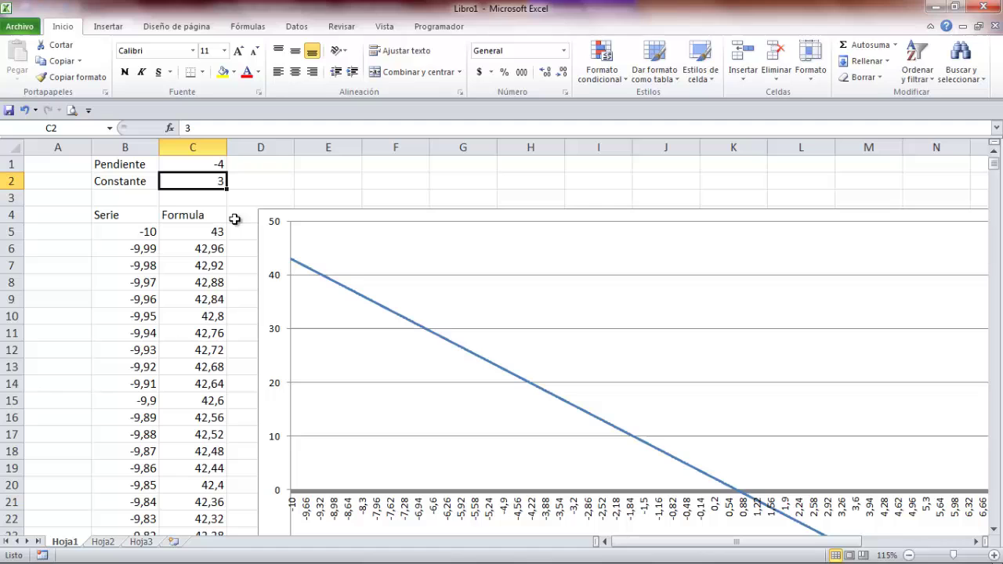
{"action": "left_click", "coordinate": [208, 165]}
{"action": "key", "text": "alt+Tab"}
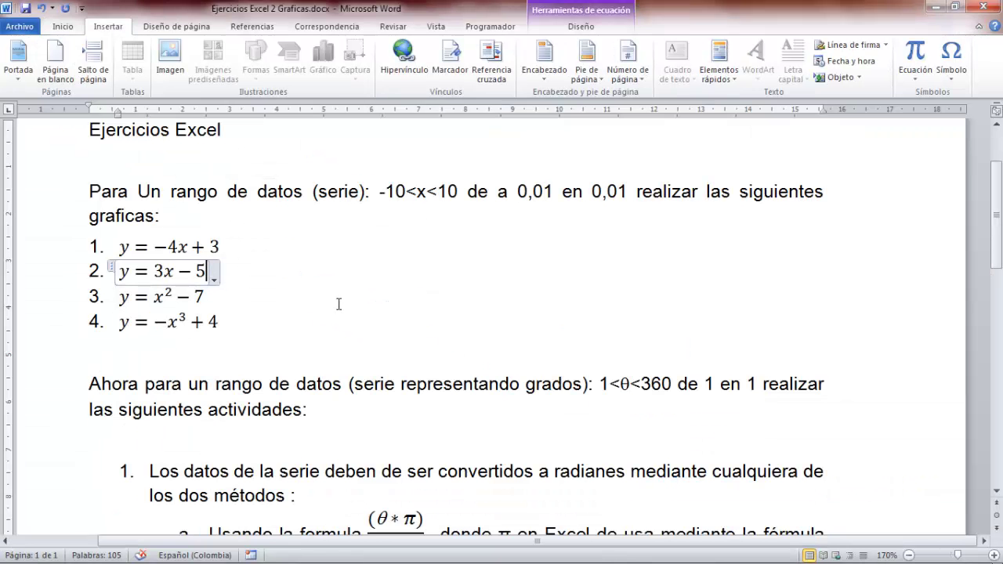
Check the Word document's second function once more against the Pendiente and Constante input cells on Hoja1
{"action": "key", "text": "alt+Tab"}
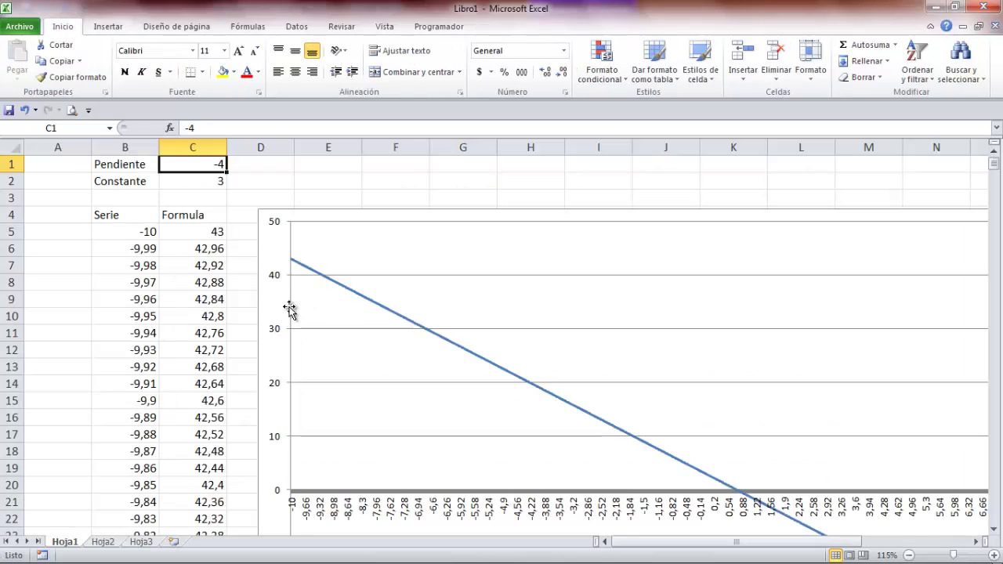
{"action": "left_click", "coordinate": [193, 182]}
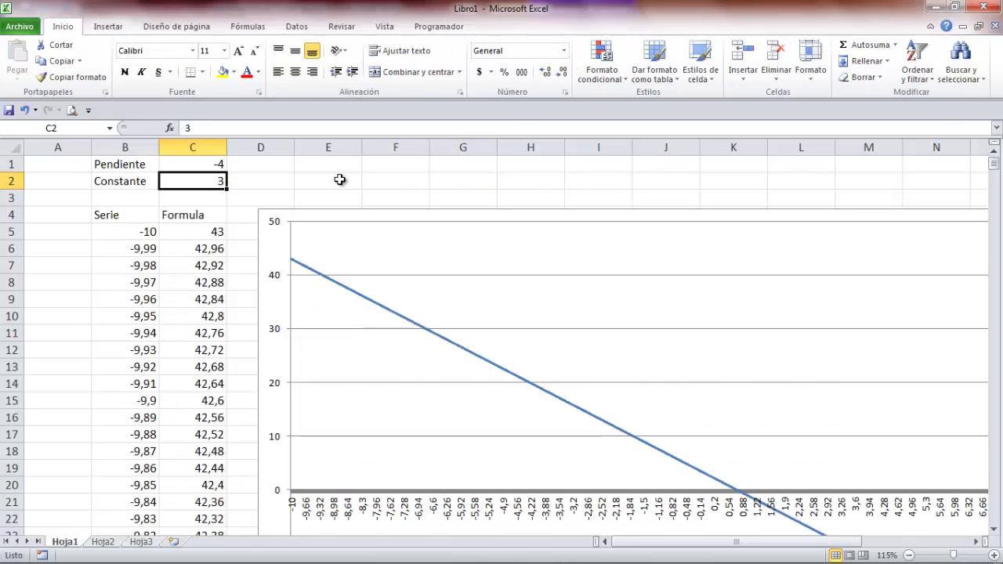
{"action": "key", "text": "alt+Tab"}
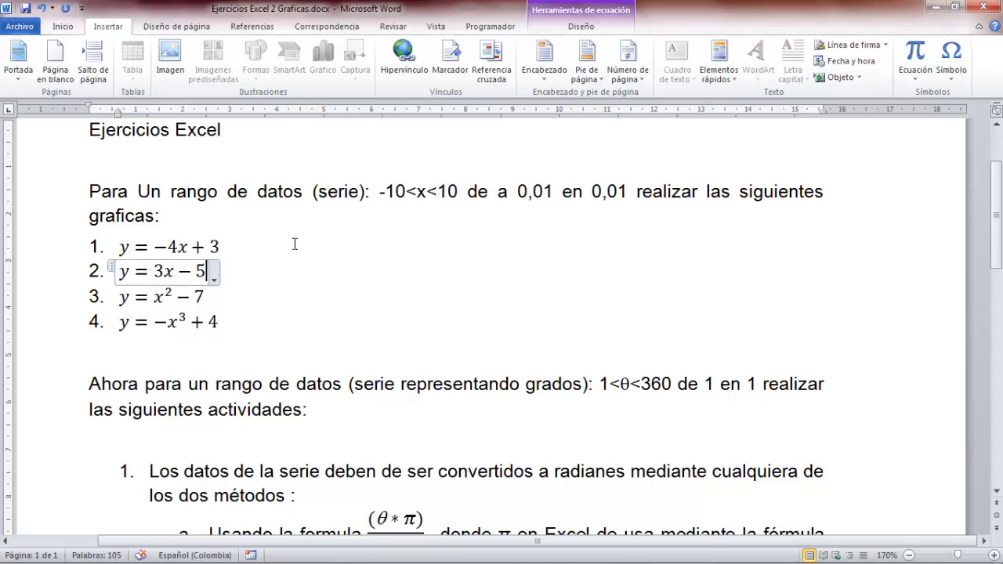
{"action": "key", "text": "alt+Tab"}
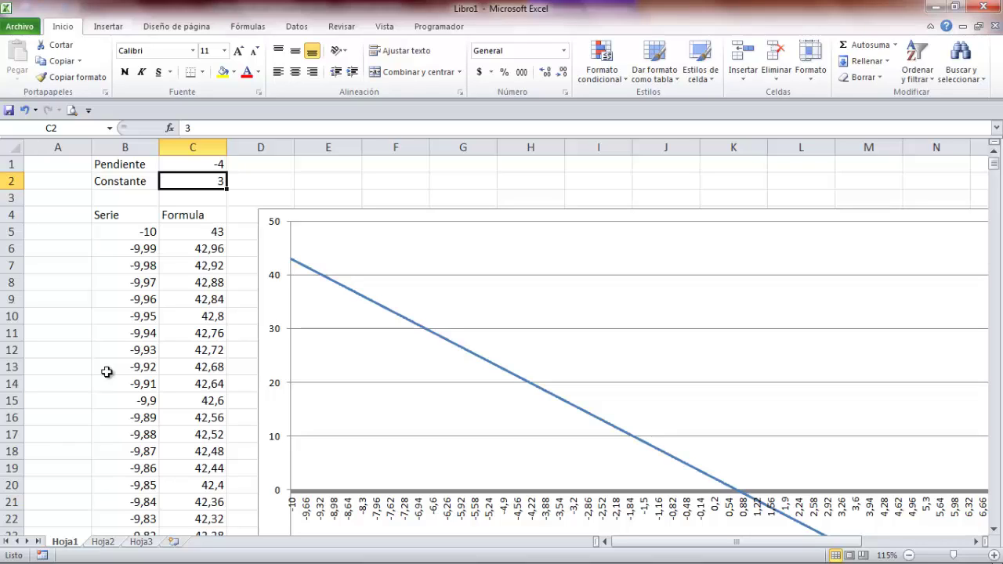
{"action": "left_click", "coordinate": [202, 166]}
{"action": "key", "text": "Return"}
{"action": "left_click", "coordinate": [275, 164]}
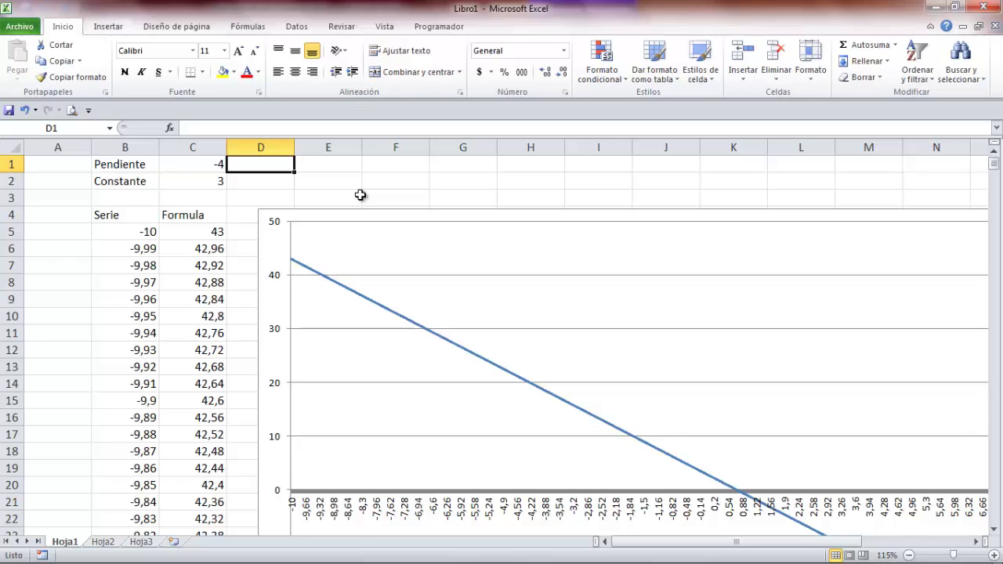
On Hoja2, label B1 Coeficiente, B2 Constante, B4 Serie and C4 Formula
{"action": "left_click", "coordinate": [107, 542]}
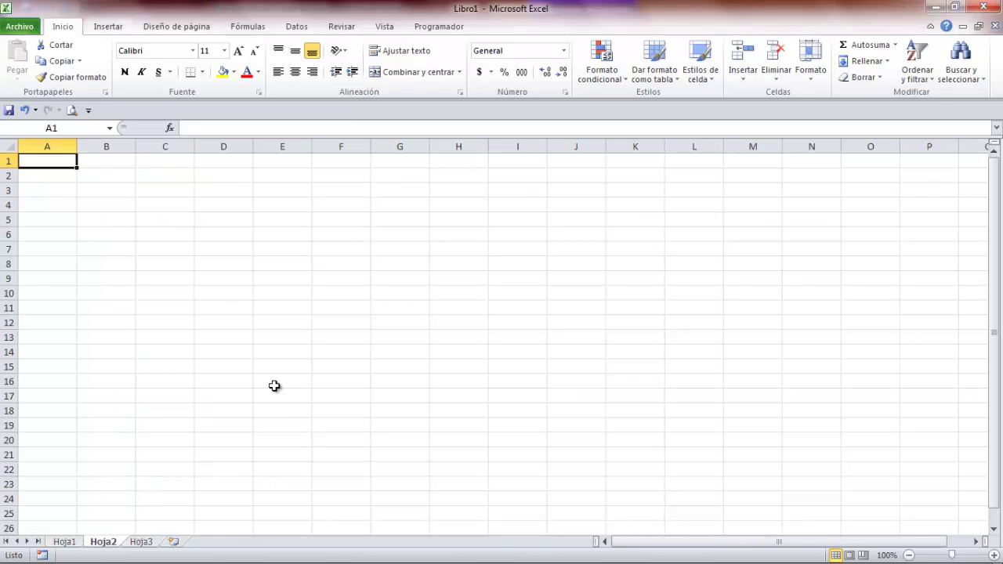
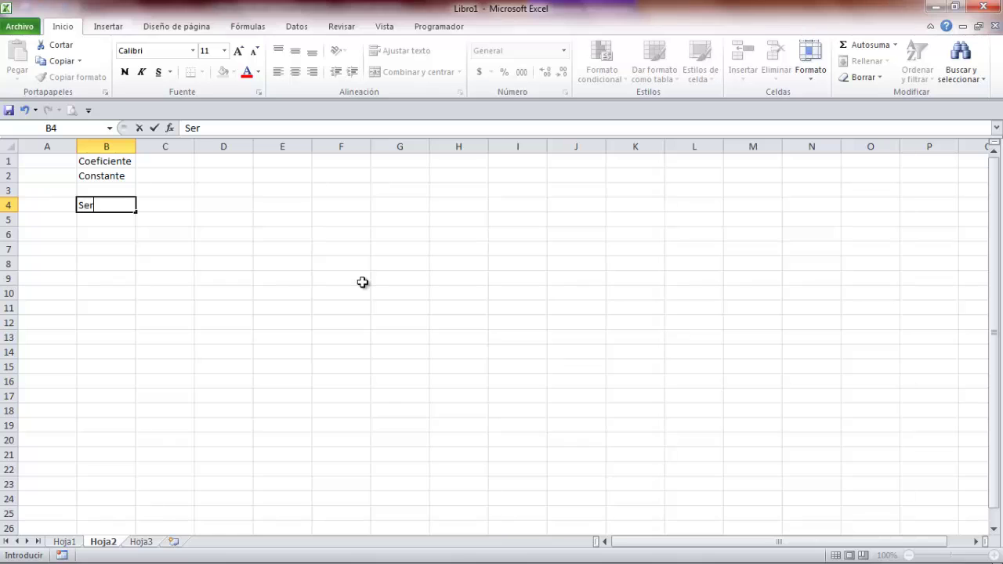
{"action": "key", "text": "Tab"}
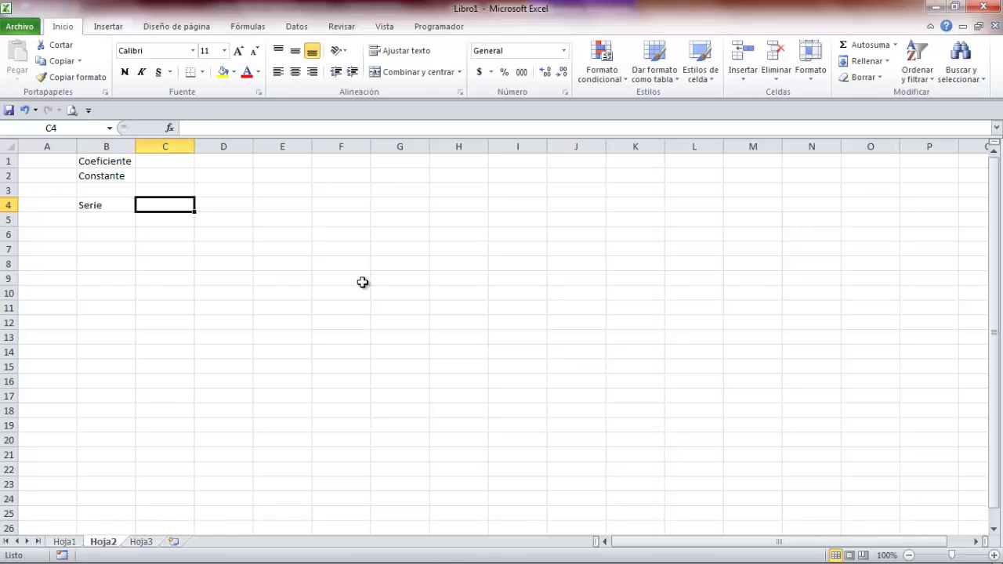
{"action": "type", "text": "Formula"}
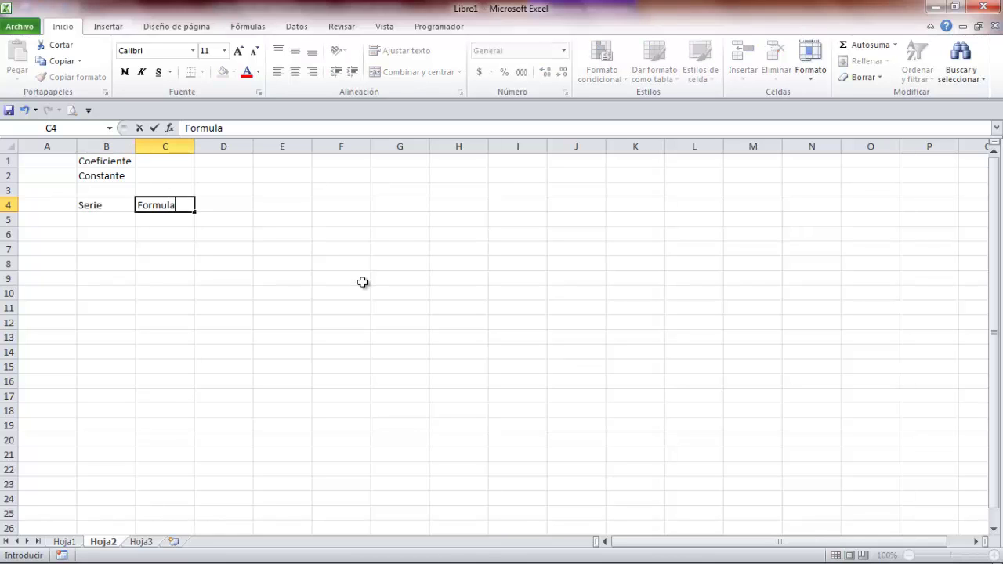
{"action": "key", "text": "Return"}
{"action": "key", "text": "Left"}
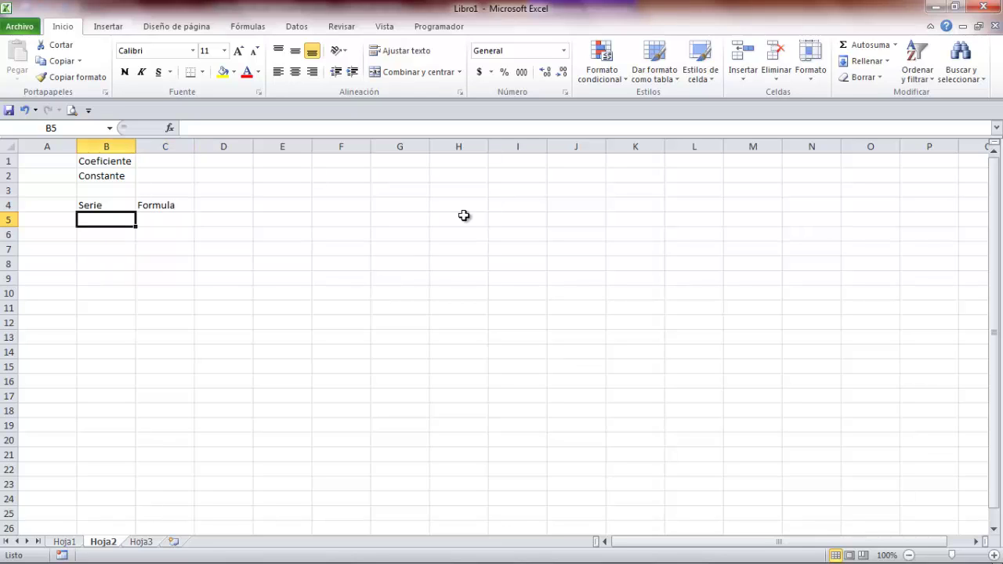
Copy the x series in B5:B2005 from Hoja1 to Hoja2, starting at cell B5
{"action": "left_click", "coordinate": [65, 543]}
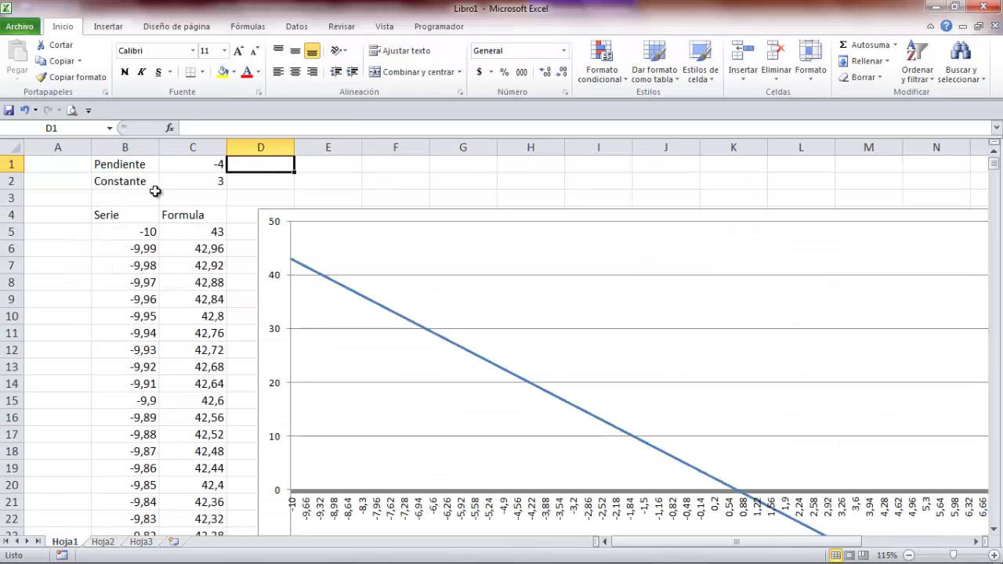
{"action": "left_click", "coordinate": [127, 230]}
{"action": "left_click_drag", "start_coordinate": [996, 167], "coordinate": [995, 519]}
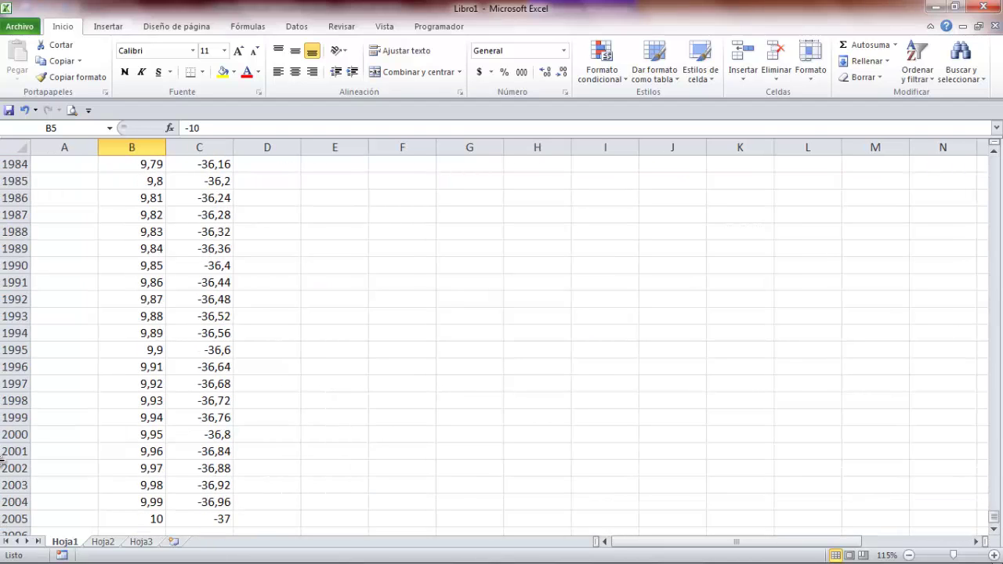
{"action": "left_click", "coordinate": [145, 519], "text": "shift"}
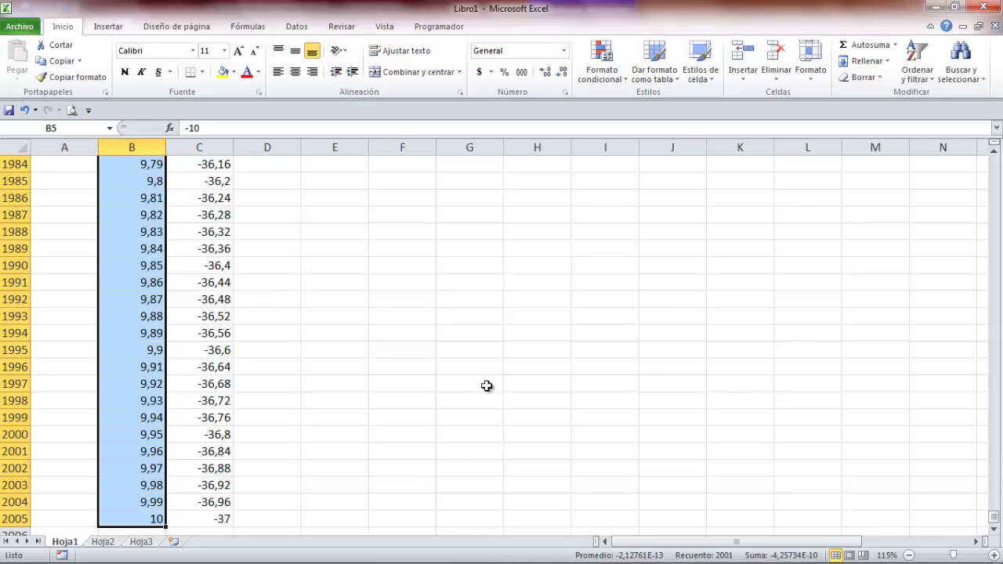
{"action": "key", "text": "ctrl+c"}
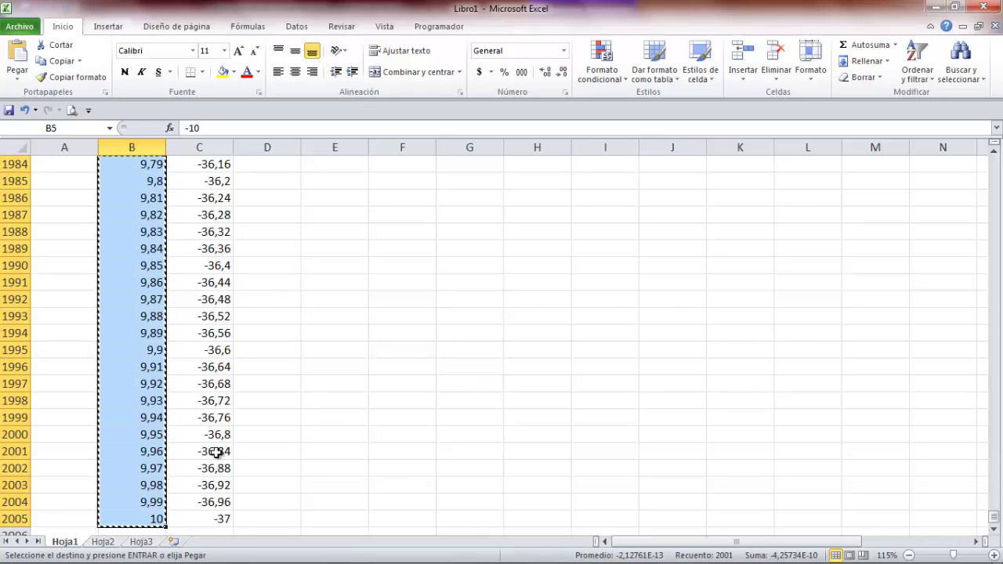
{"action": "left_click", "coordinate": [103, 542]}
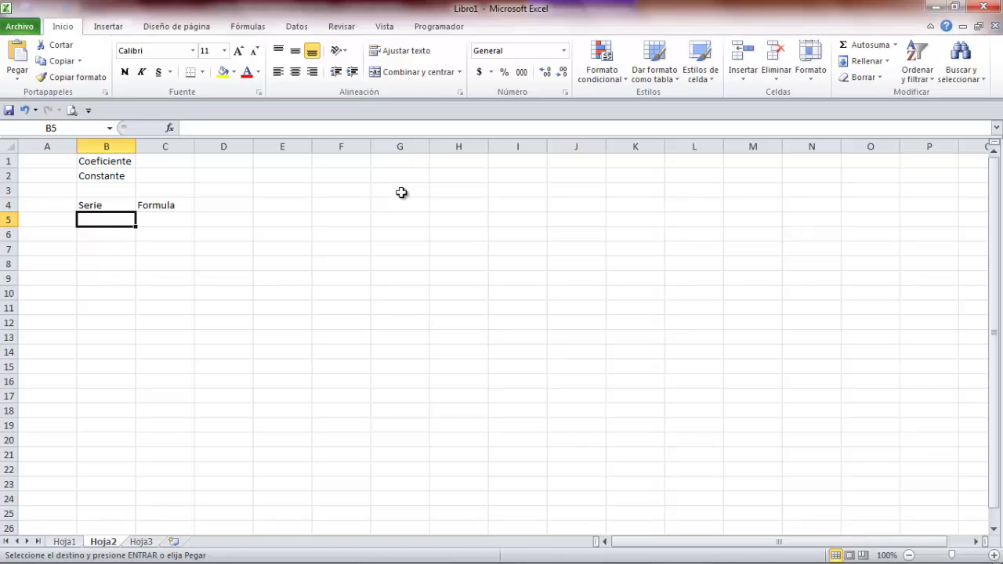
{"action": "key", "text": "ctrl+v"}
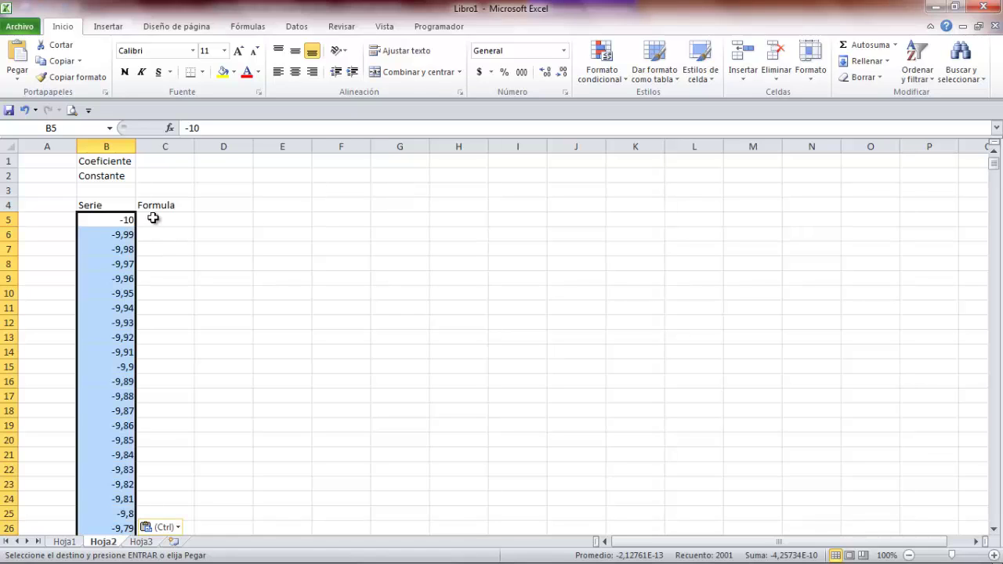
Enter the coefficient 1 in C1 and the constant -7 in C2, checking the third function in the Word document
{"action": "left_click", "coordinate": [161, 161]}
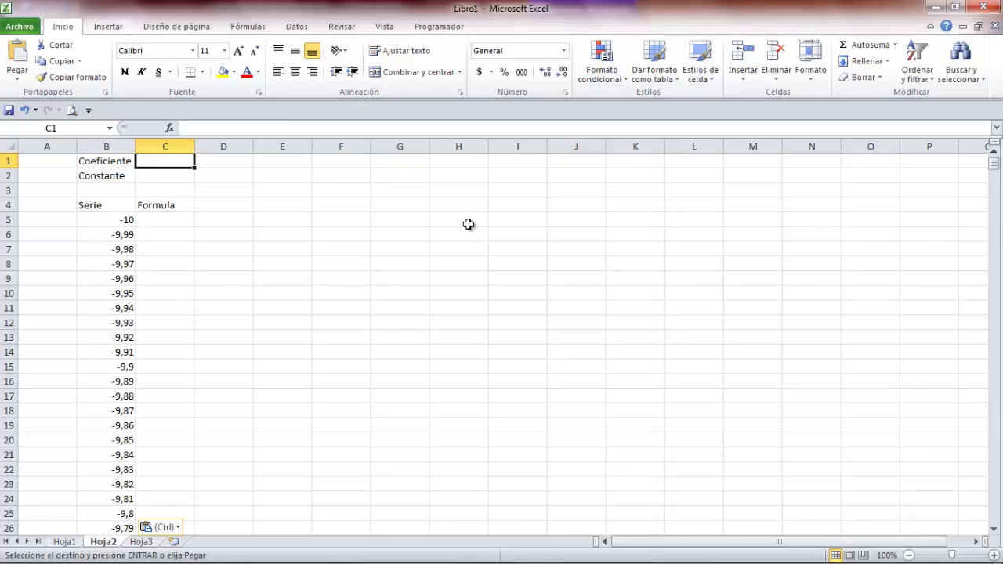
{"action": "type", "text": "1"}
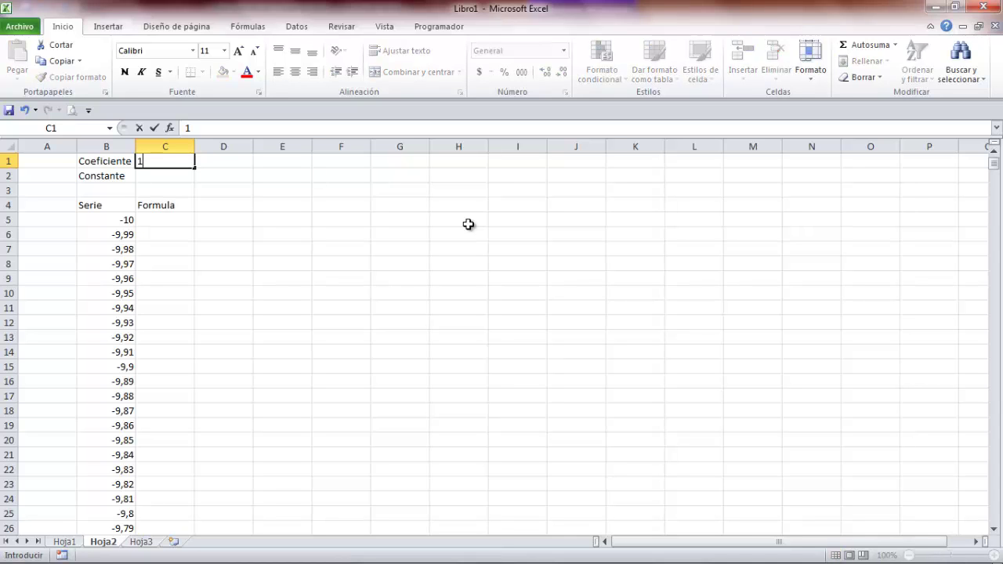
{"action": "key", "text": "Return"}
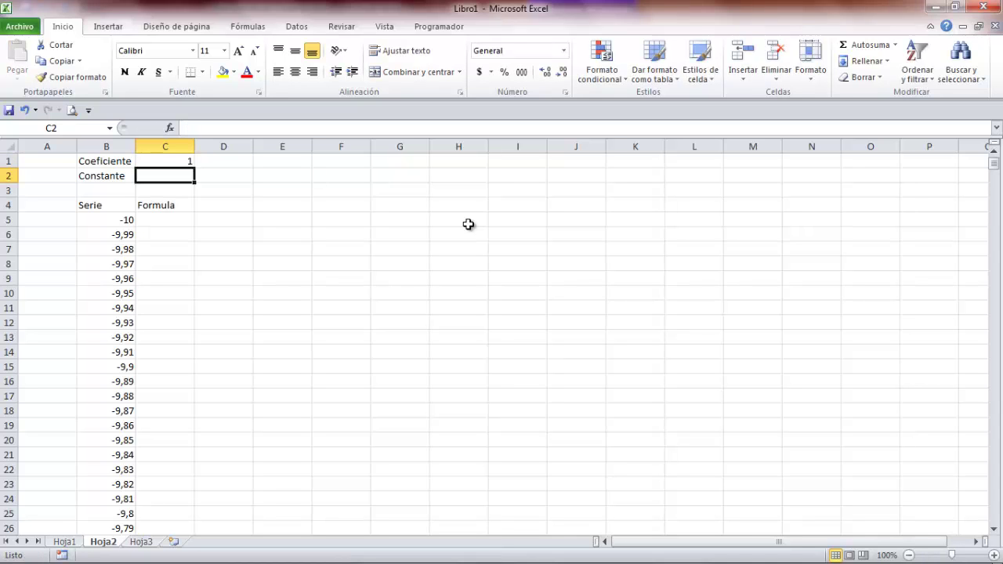
{"action": "key", "text": "alt+Tab"}
{"action": "key", "text": "alt+Tab"}
{"action": "type", "text": "-7"}
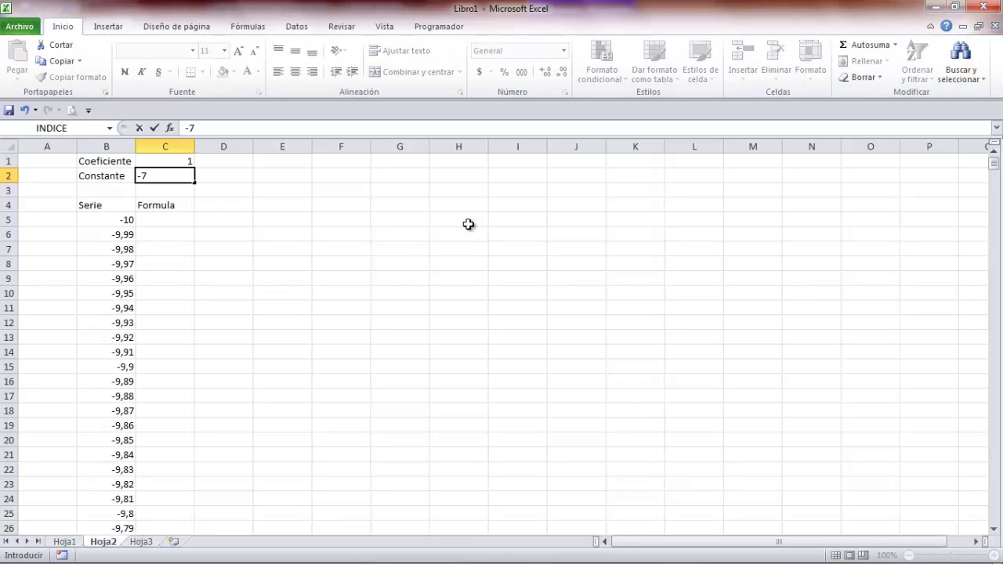
{"action": "key", "text": "Return"}
Start the formula in C5 with =($C$1*, consulting the third function in Word and making the coefficient reference absolute
{"action": "left_click", "coordinate": [165, 219]}
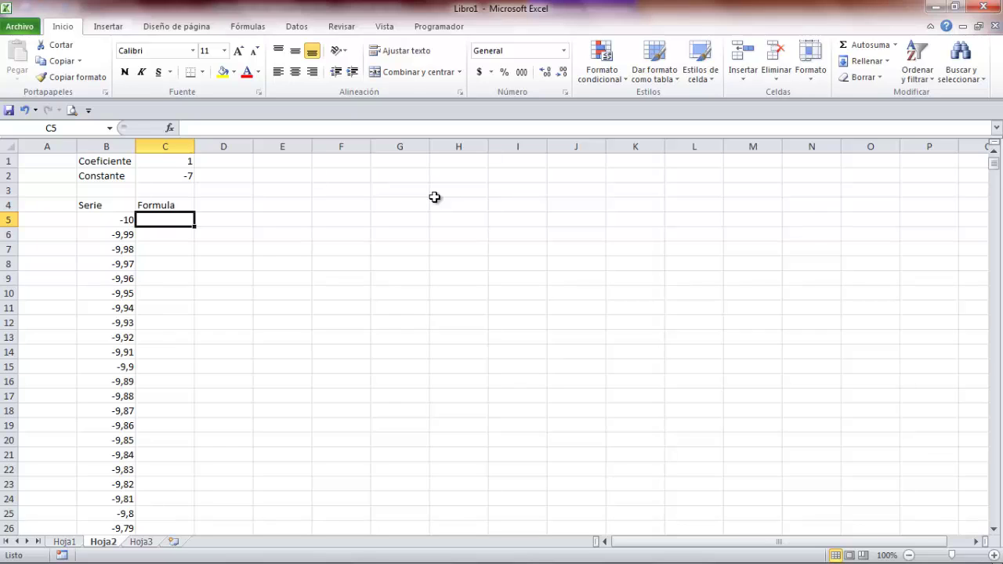
{"action": "type", "text": "="}
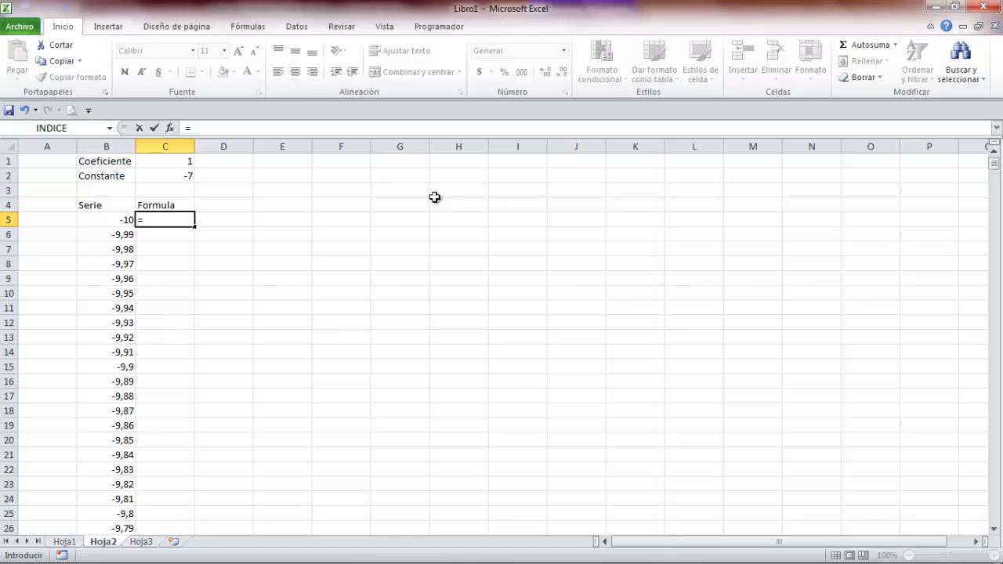
{"action": "type", "text": "("}
{"action": "key", "text": "alt+Tab"}
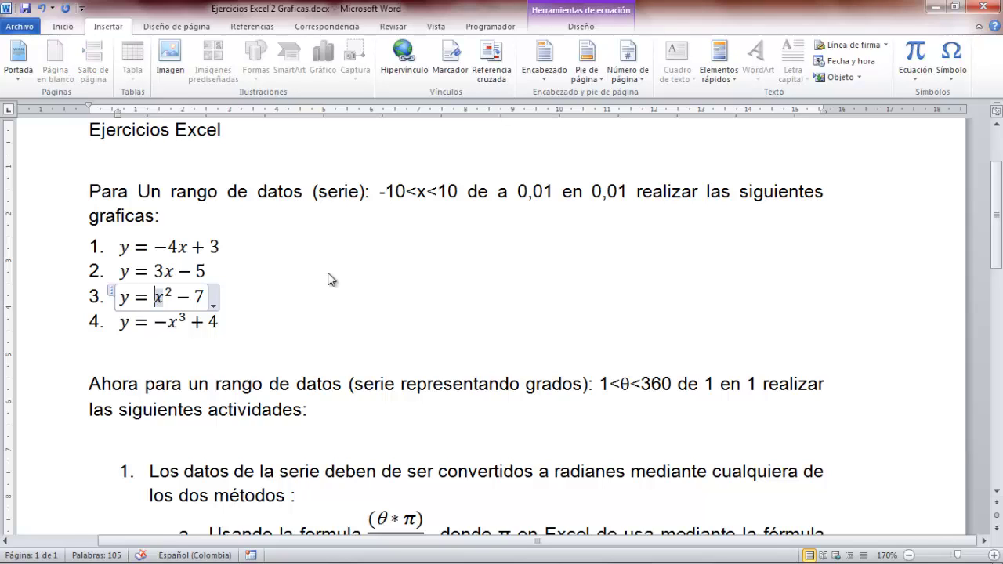
{"action": "key", "text": "alt+Tab"}
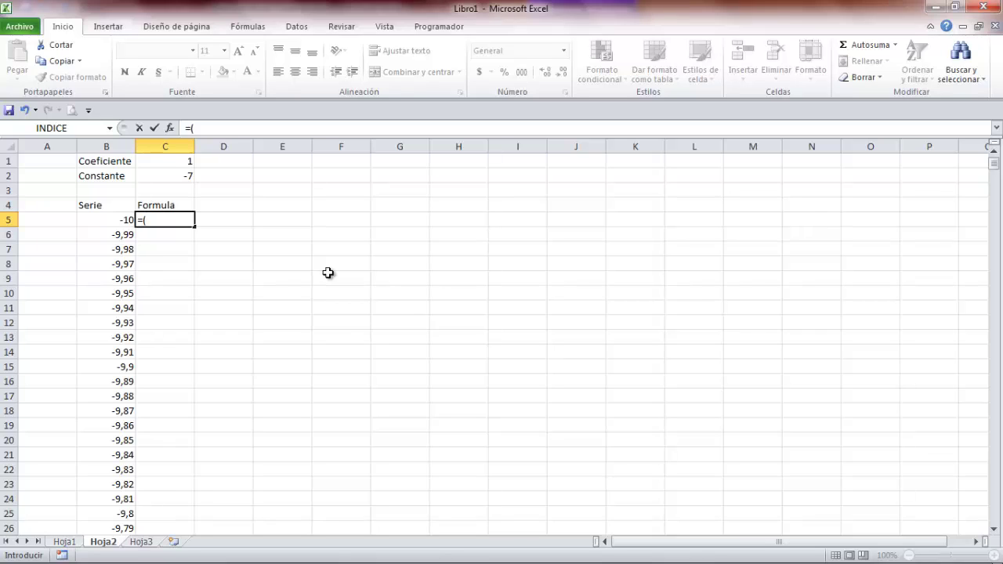
{"action": "left_click", "coordinate": [162, 162]}
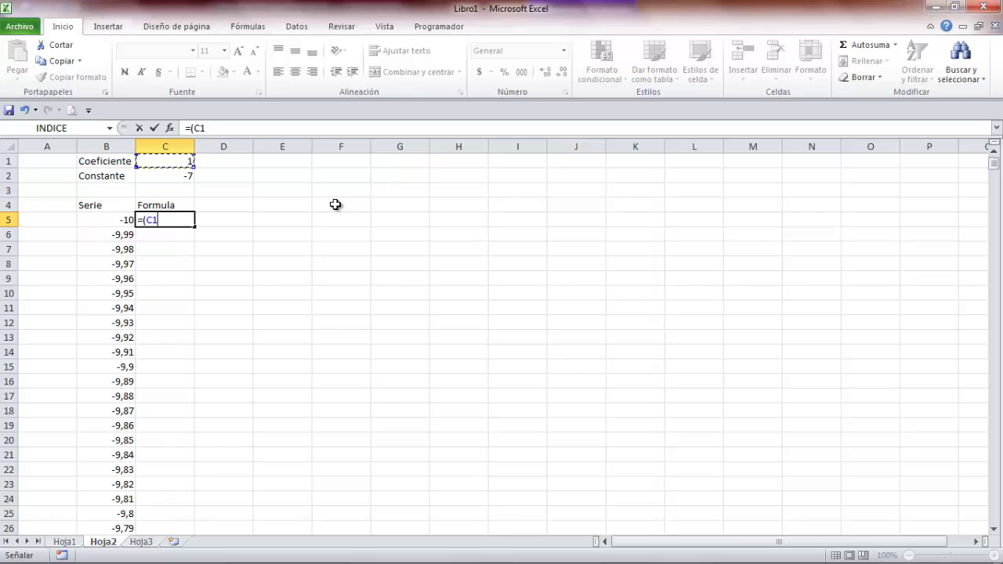
{"action": "key", "text": "F4"}
{"action": "type", "text": "*"}
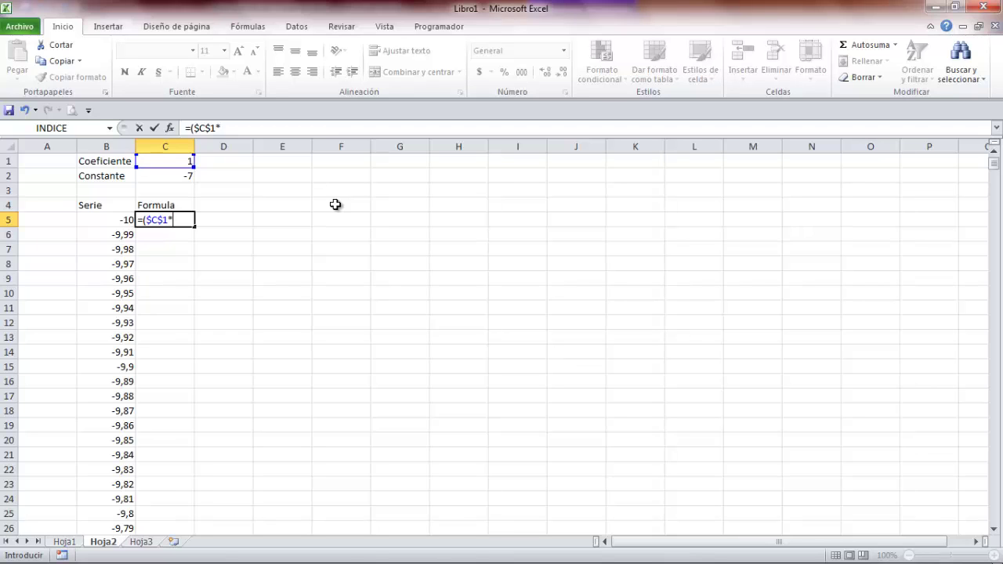
Continue the C5 formula with POTENCIA(B5;2) to square the series value, and close the outer parenthesis
{"action": "type", "text": "pot"}
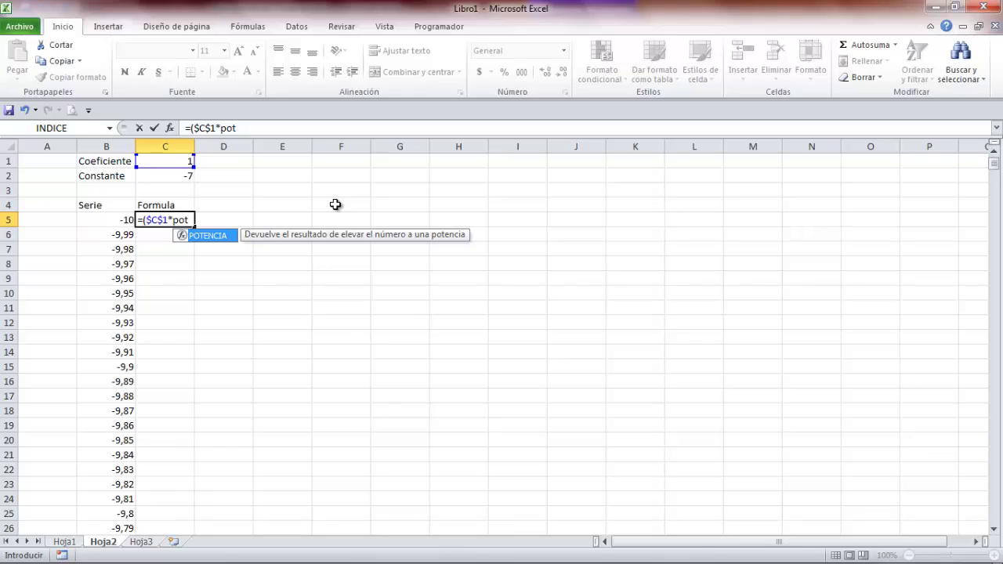
{"action": "key", "text": "Tab"}
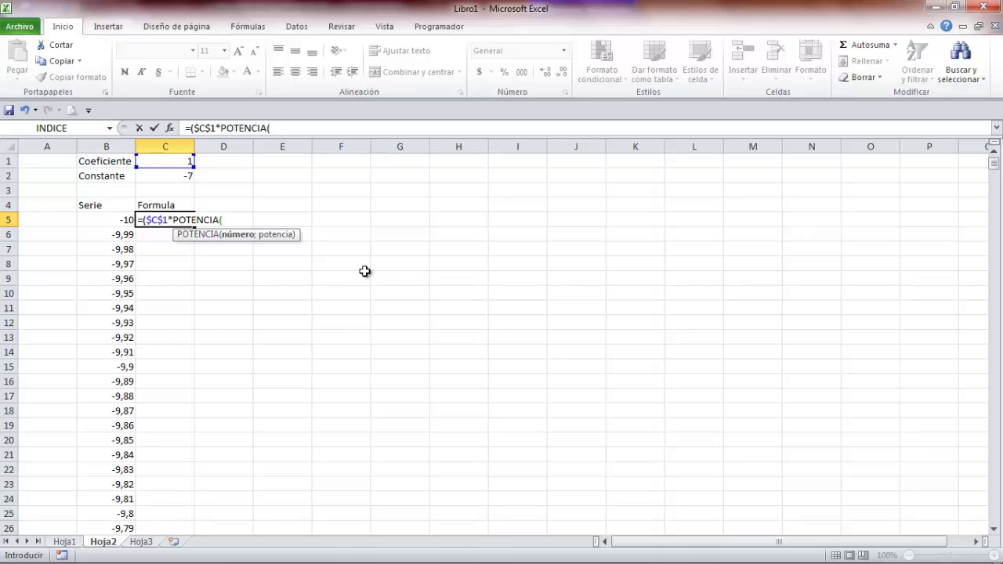
{"action": "left_click", "coordinate": [115, 220]}
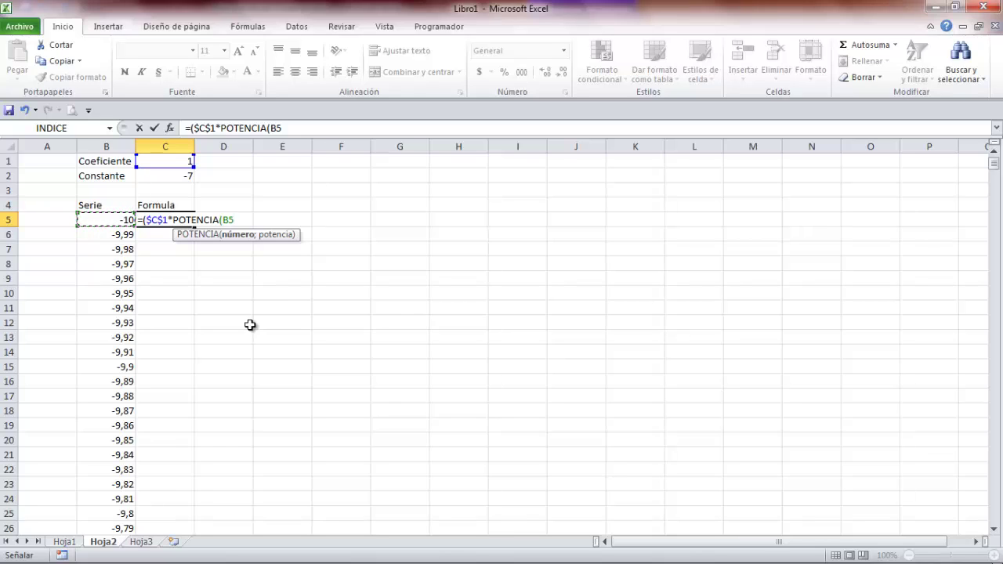
{"action": "type", "text": ";"}
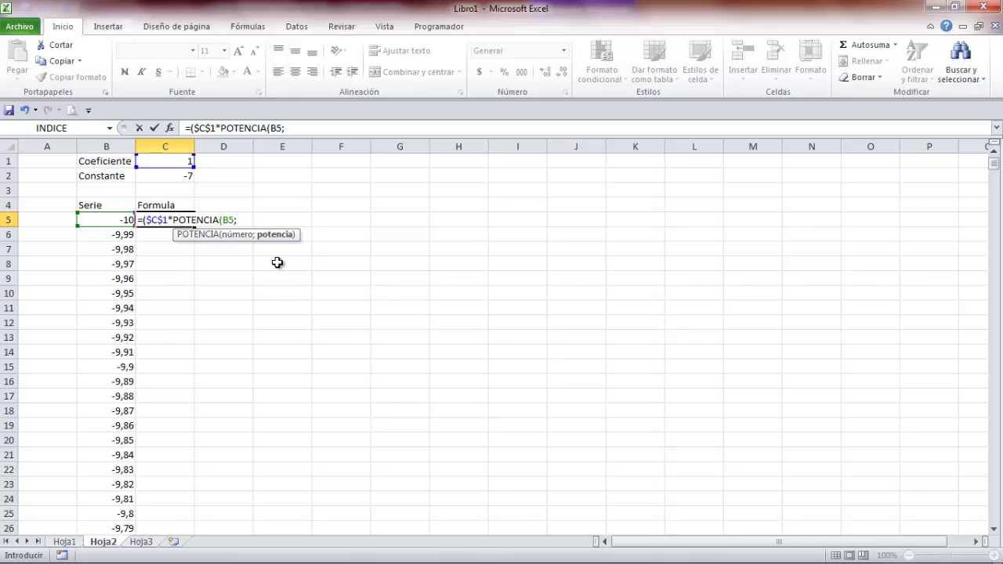
{"action": "type", "text": "2"}
{"action": "key", "text": "BackSpace"}
{"action": "left_click", "coordinate": [271, 161]}
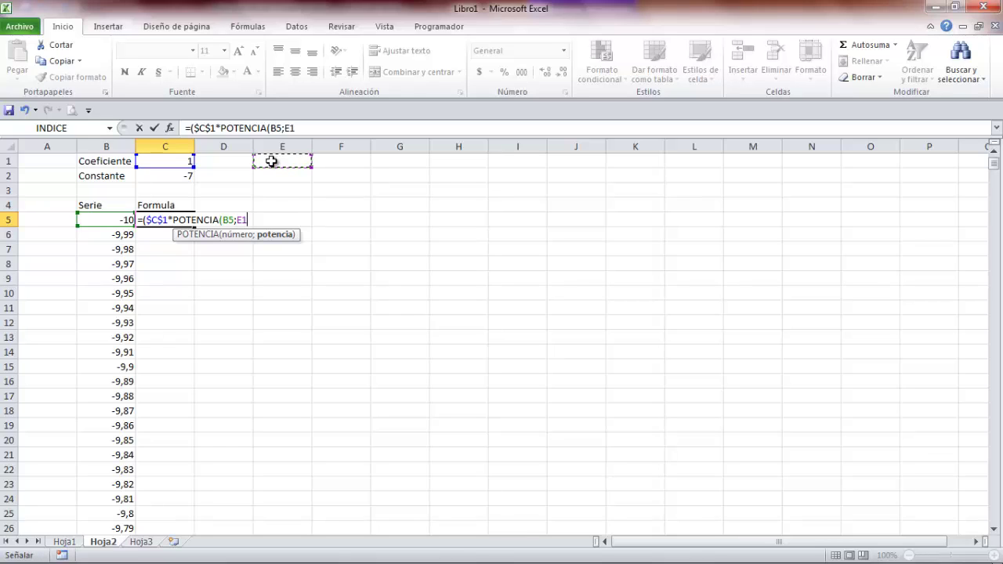
{"action": "key", "text": "BackSpace"}
{"action": "key", "text": "BackSpace"}
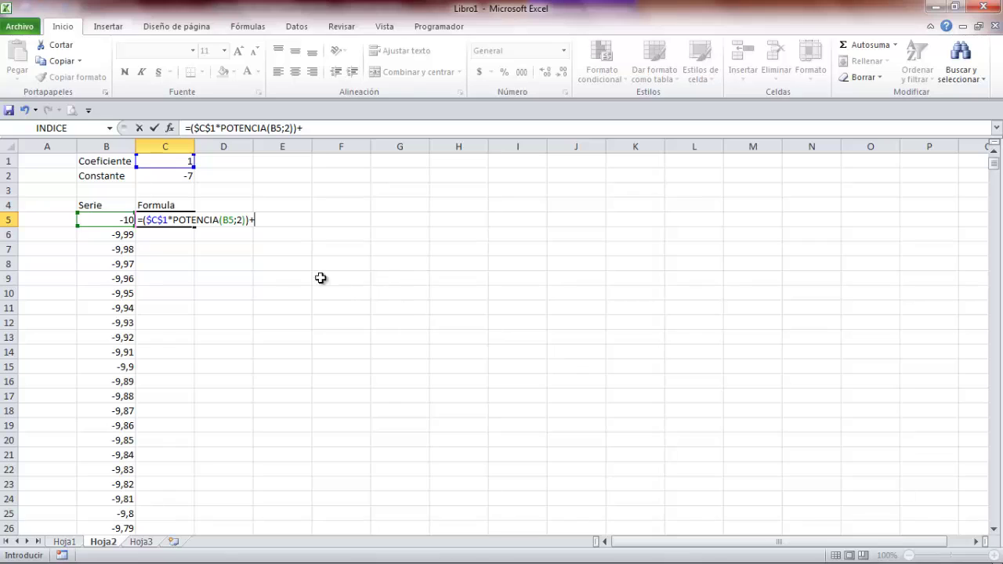
Complete the C5 formula by adding the constant as the absolute reference $C$2, and reselect C5
{"action": "left_click", "coordinate": [158, 176]}
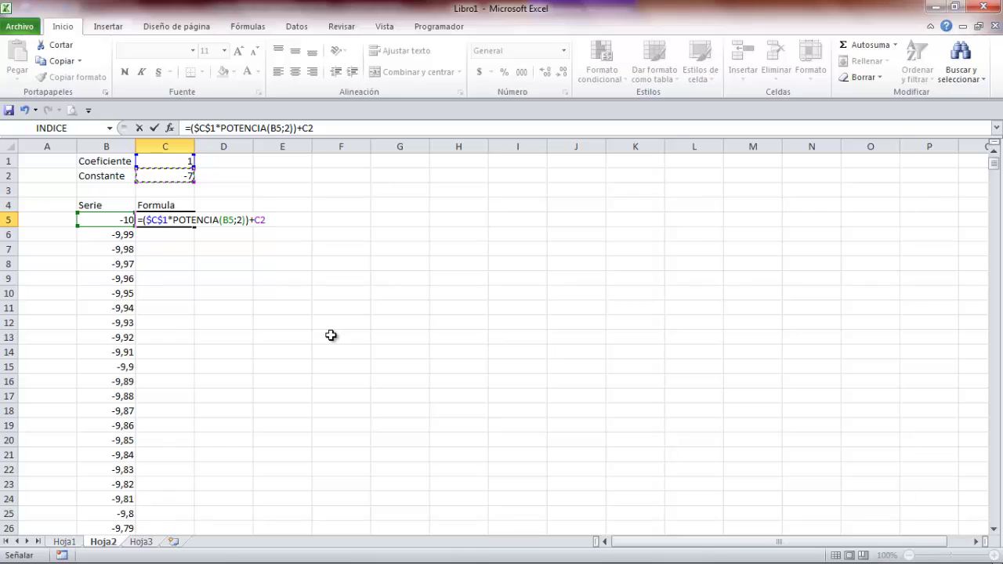
{"action": "key", "text": "F4"}
{"action": "key", "text": "Return"}
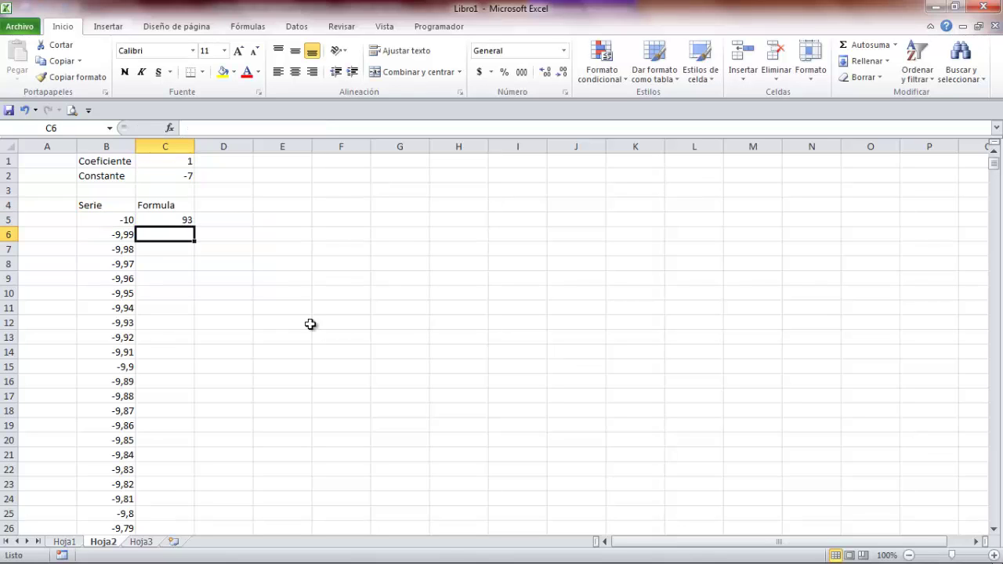
{"action": "left_click", "coordinate": [160, 220]}
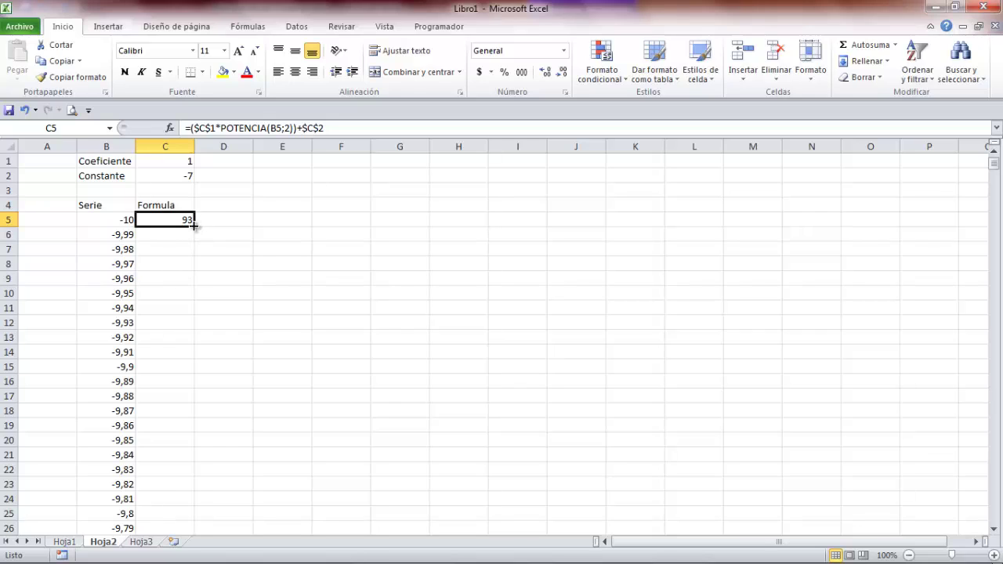
Fill the C5 formula down through C12
{"action": "left_click_drag", "start_coordinate": [194, 225], "coordinate": [194, 331]}
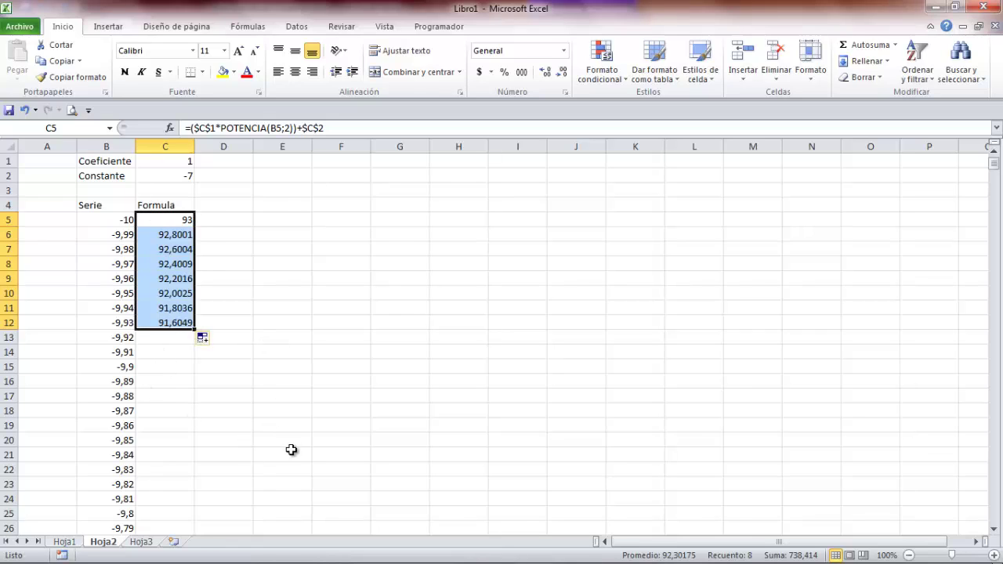
{"action": "left_click", "coordinate": [321, 439]}
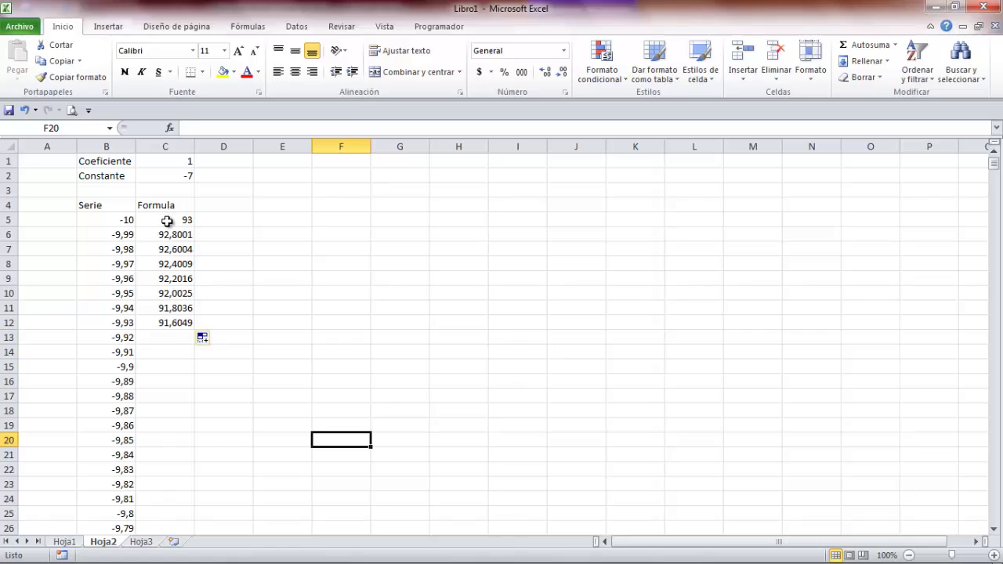
Add the label Potencia in D1 and enter the exponent 2 in E1
{"action": "left_click", "coordinate": [224, 158]}
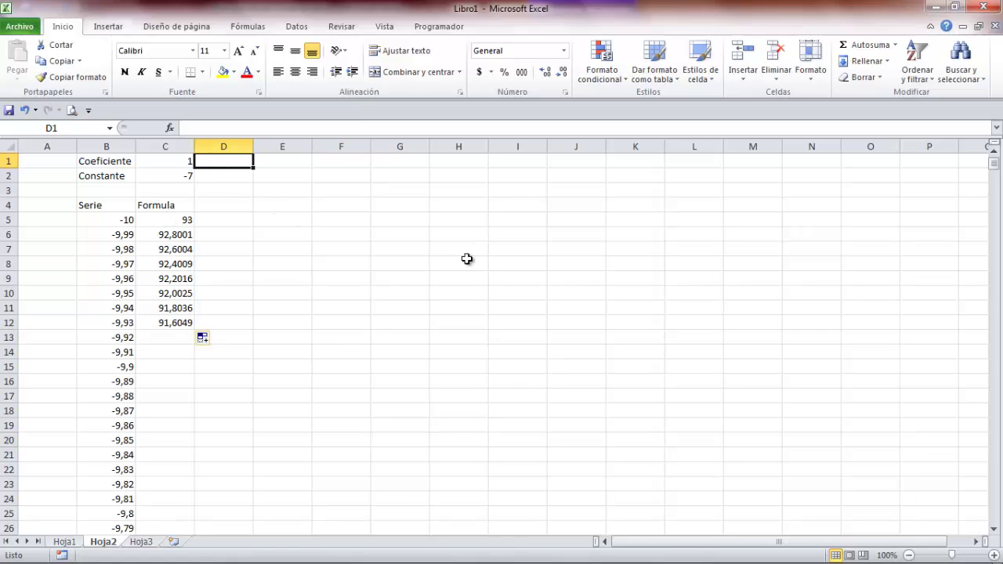
{"action": "type", "text": "potencia"}
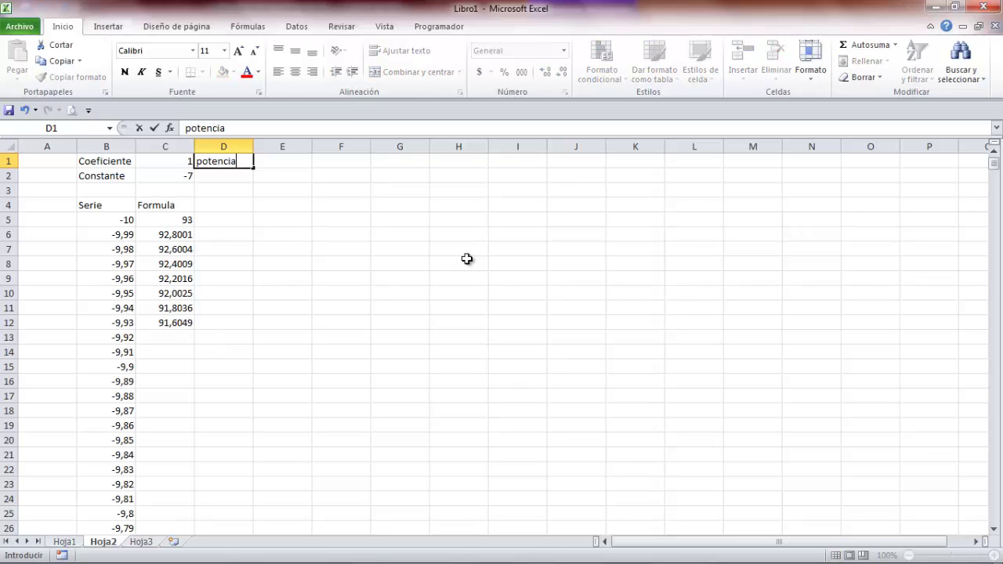
{"action": "key", "text": "BackSpace"}
{"action": "key", "text": "BackSpace"}
{"action": "key", "text": "BackSpace"}
{"action": "key", "text": "BackSpace"}
{"action": "key", "text": "BackSpace"}
{"action": "key", "text": "BackSpace"}
{"action": "key", "text": "BackSpace"}
{"action": "key", "text": "BackSpace"}
{"action": "type", "text": "Potencia"}
{"action": "key", "text": "Return"}
{"action": "key", "text": "Up"}
{"action": "key", "text": "Right"}
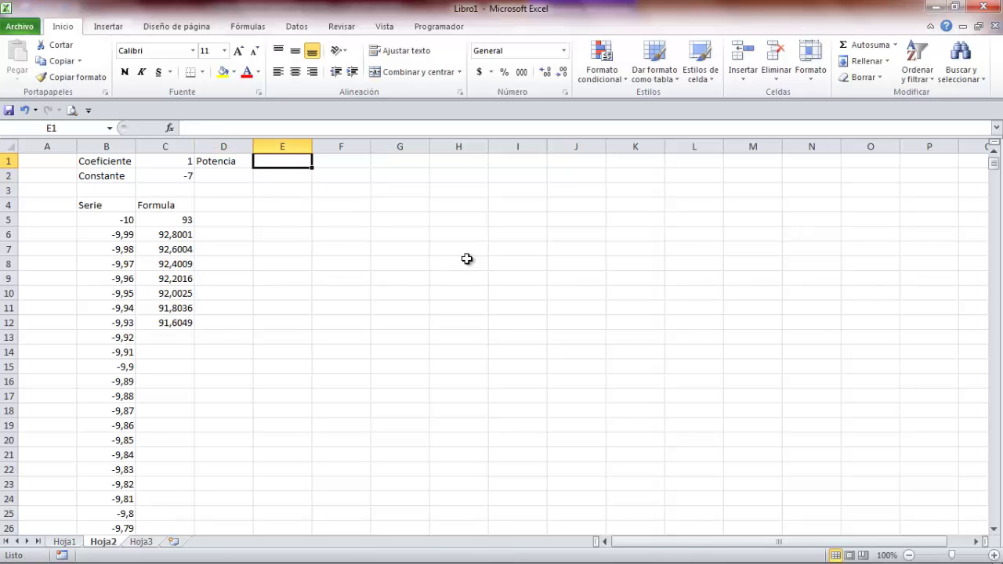
{"action": "type", "text": "2"}
{"action": "key", "text": "Return"}
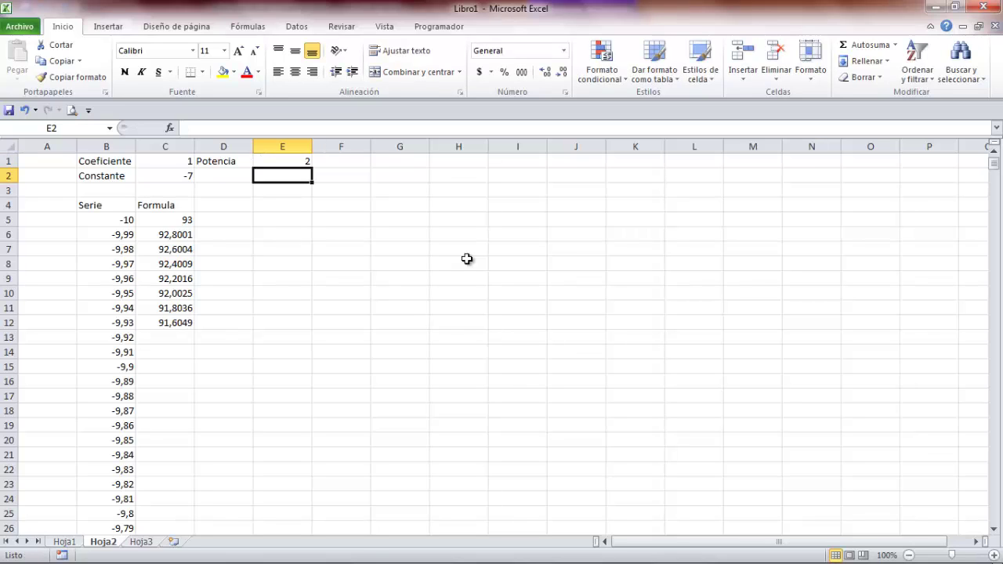
Replace the fixed exponent in the C5 formula with the absolute reference $E$1
{"action": "left_click", "coordinate": [179, 220]}
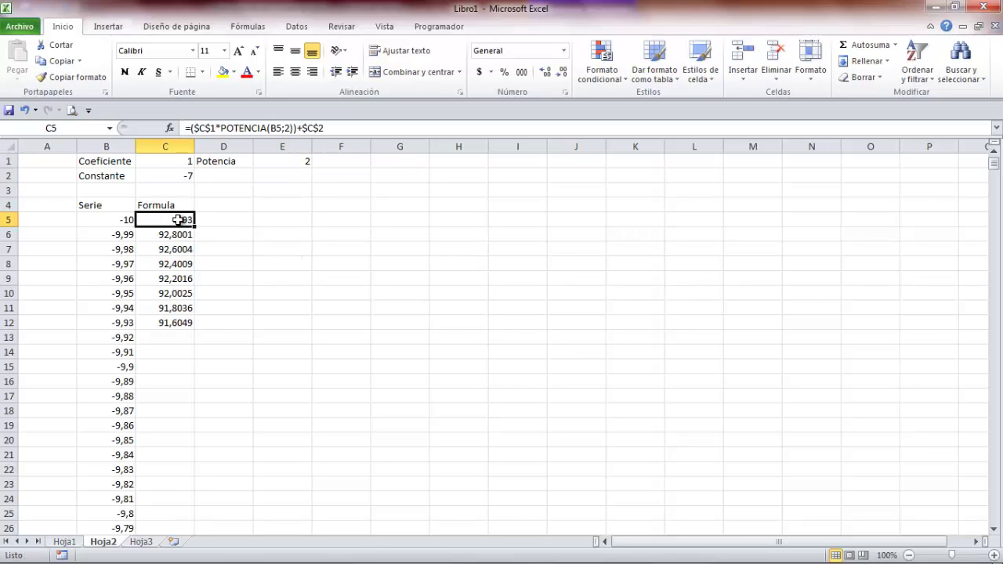
{"action": "left_click", "coordinate": [288, 127]}
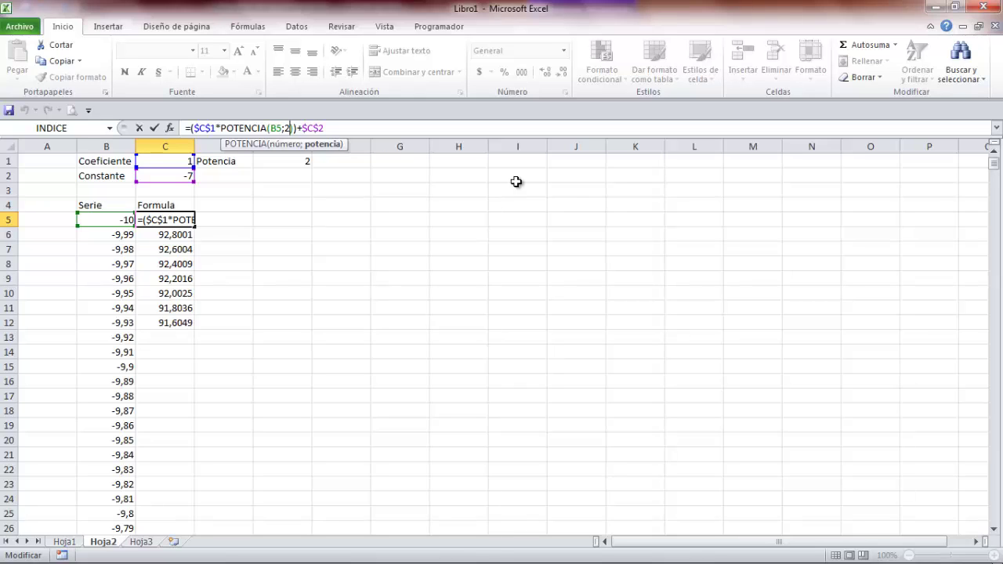
{"action": "key", "text": "BackSpace"}
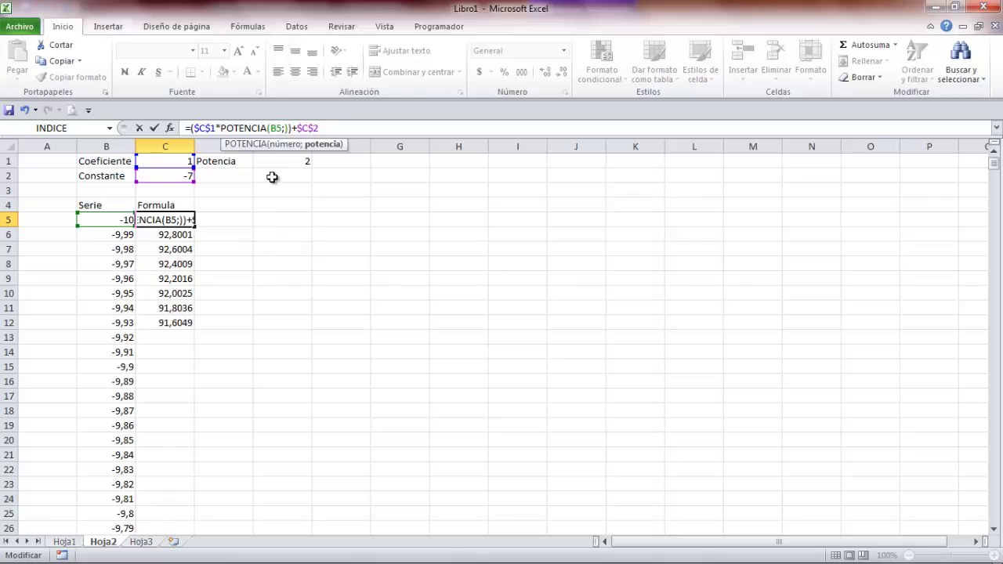
{"action": "left_click", "coordinate": [291, 161]}
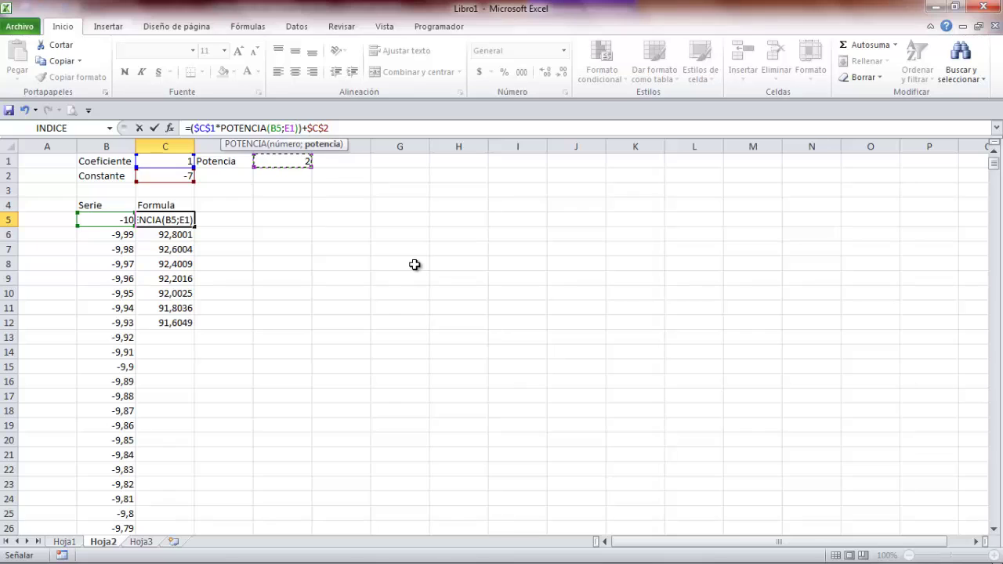
{"action": "key", "text": "F4"}
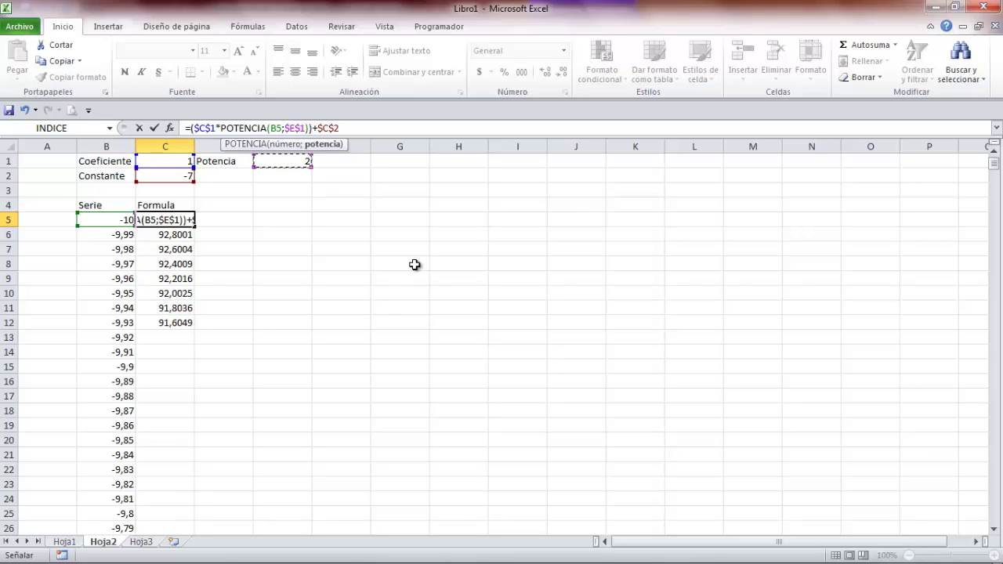
{"action": "key", "text": "Return"}
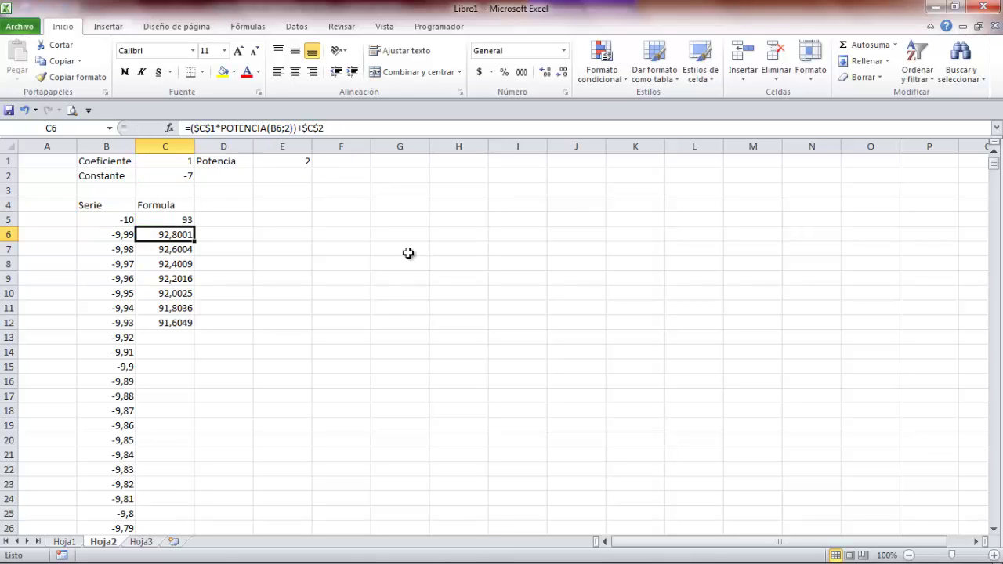
Fill the revised C5 formula down through C12 and check the exponent reference in the copied cells
{"action": "left_click", "coordinate": [172, 220]}
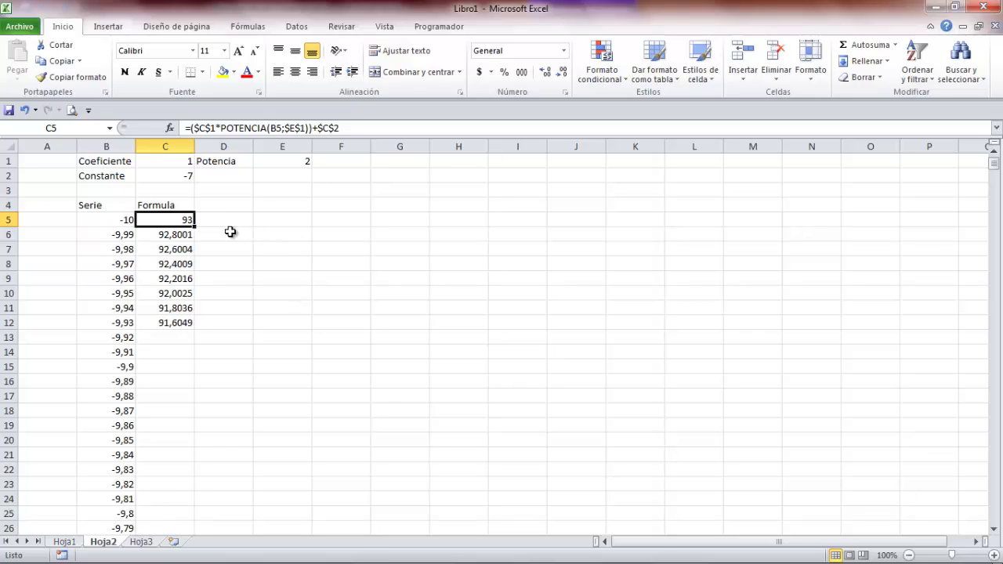
{"action": "left_click_drag", "start_coordinate": [195, 228], "coordinate": [190, 323]}
{"action": "left_click", "coordinate": [292, 298]}
{"action": "left_click", "coordinate": [188, 235]}
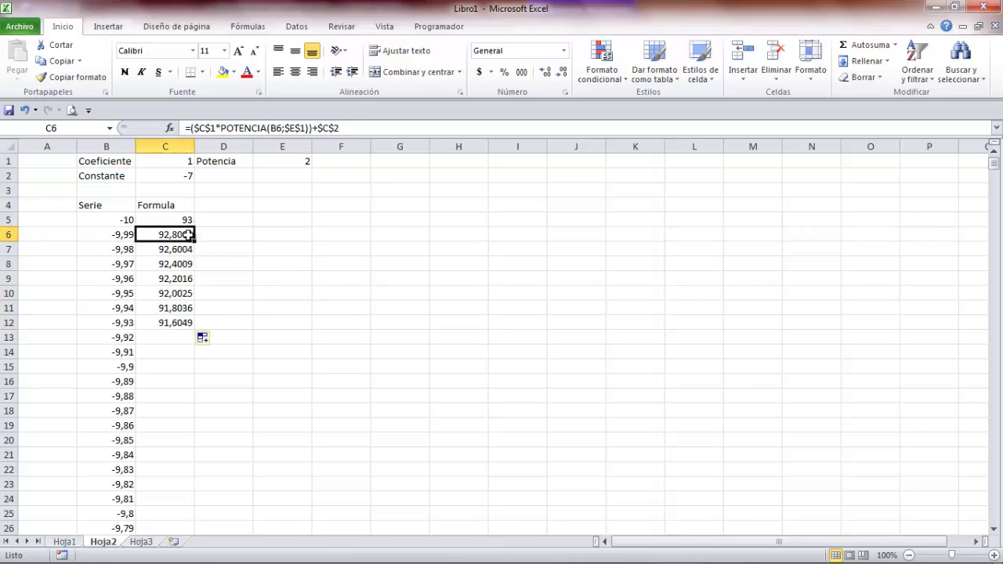
{"action": "left_click", "coordinate": [171, 259]}
{"action": "left_click", "coordinate": [288, 128]}
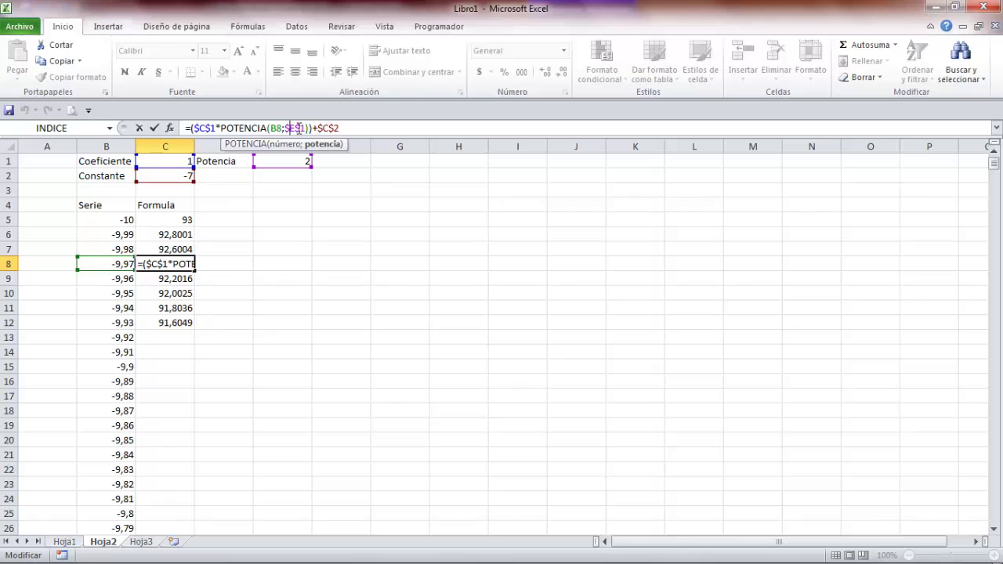
{"action": "key", "text": "Escape"}
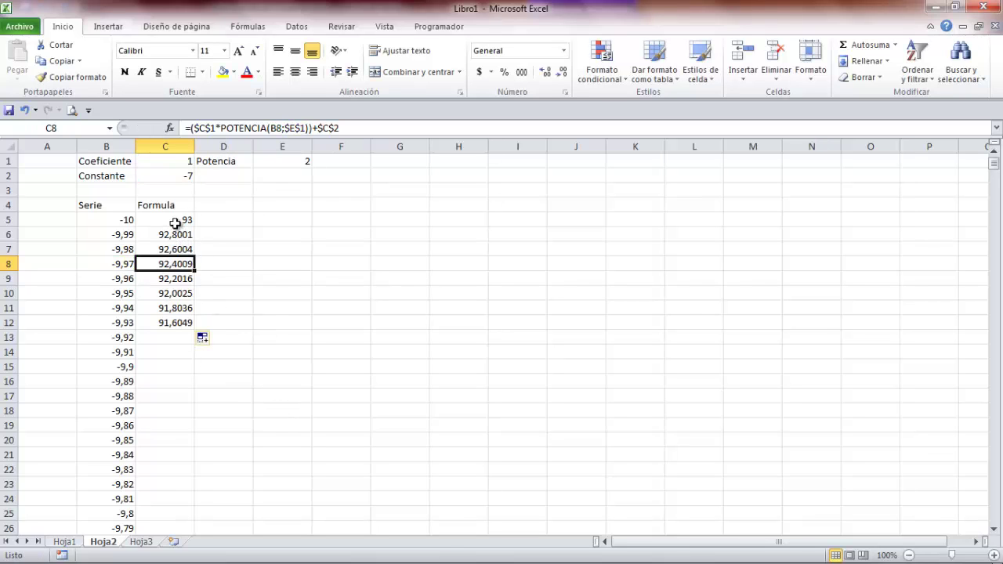
Copy the C12 formula into C13:C2005 so it covers the rest of the series
{"action": "left_click", "coordinate": [179, 322]}
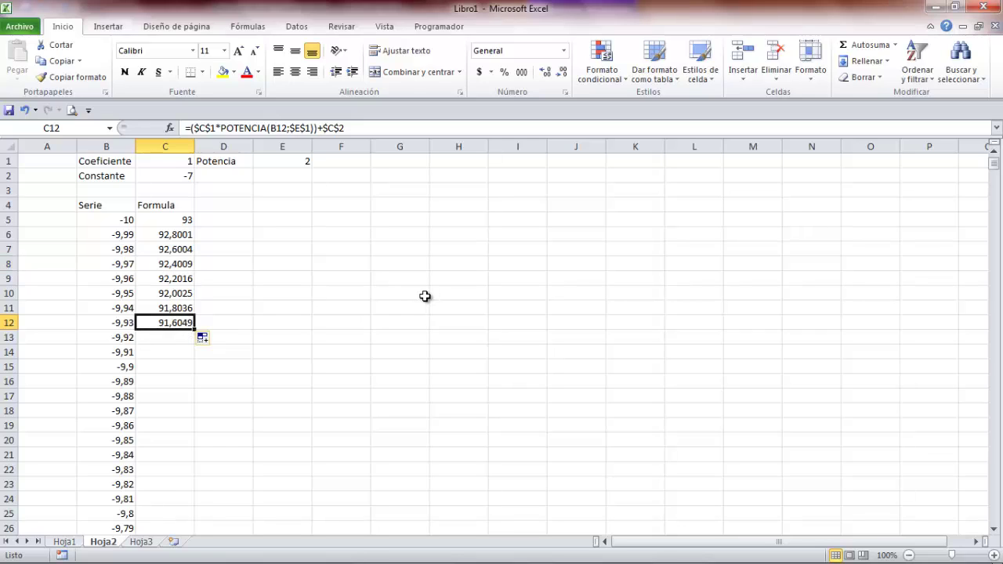
{"action": "key", "text": "ctrl+c"}
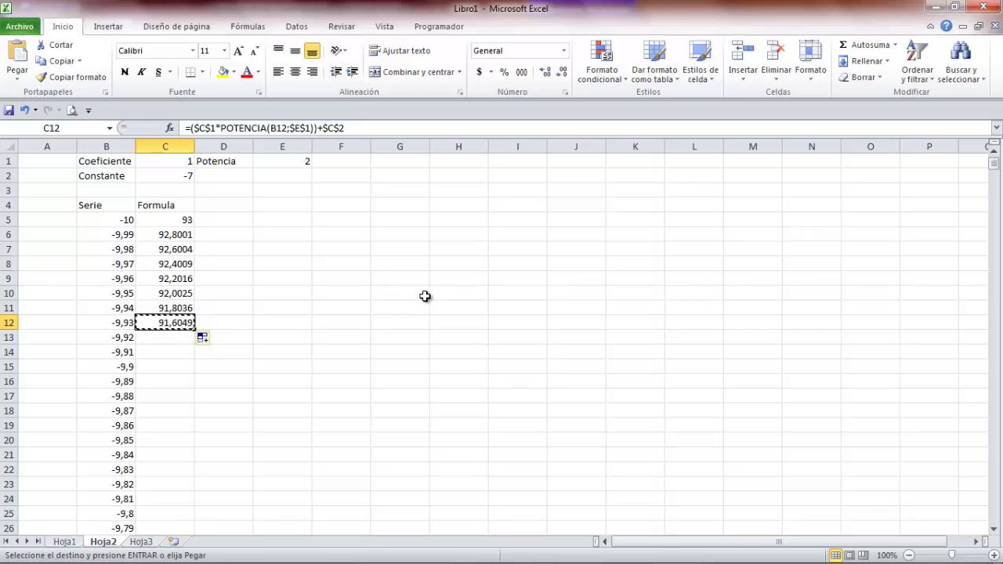
{"action": "left_click", "coordinate": [169, 339]}
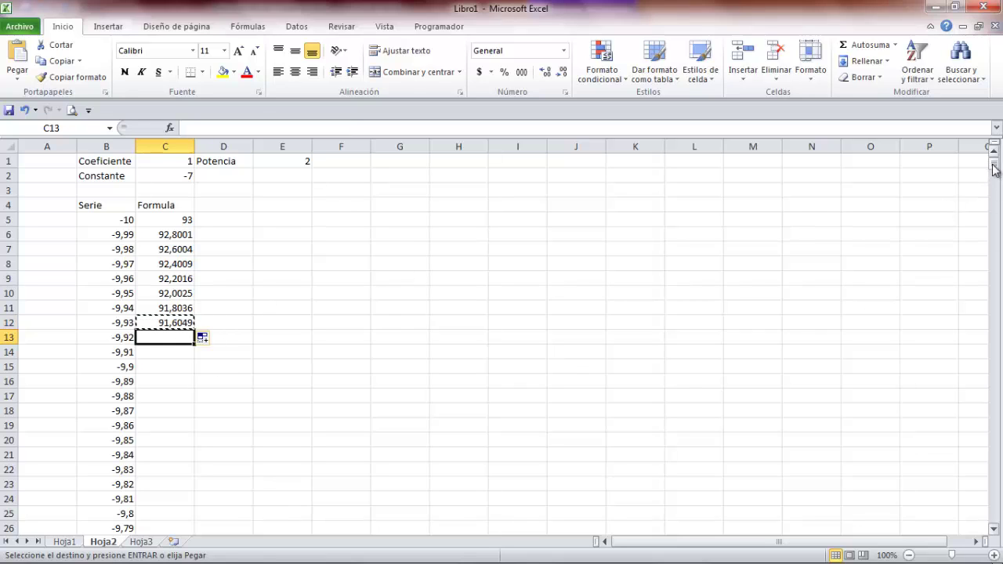
{"action": "left_click_drag", "start_coordinate": [993, 164], "coordinate": [1000, 532]}
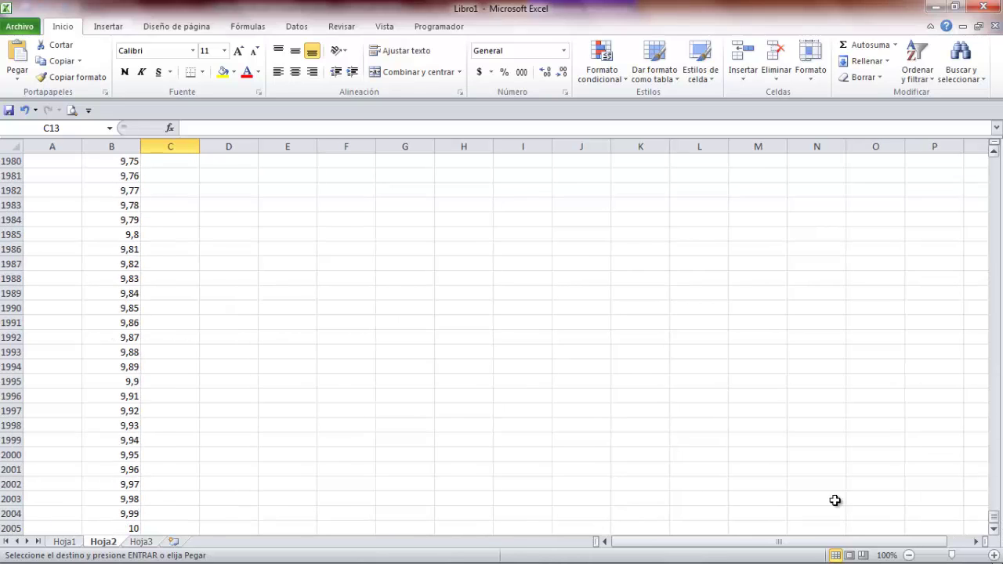
{"action": "left_click", "coordinate": [162, 530], "text": "shift"}
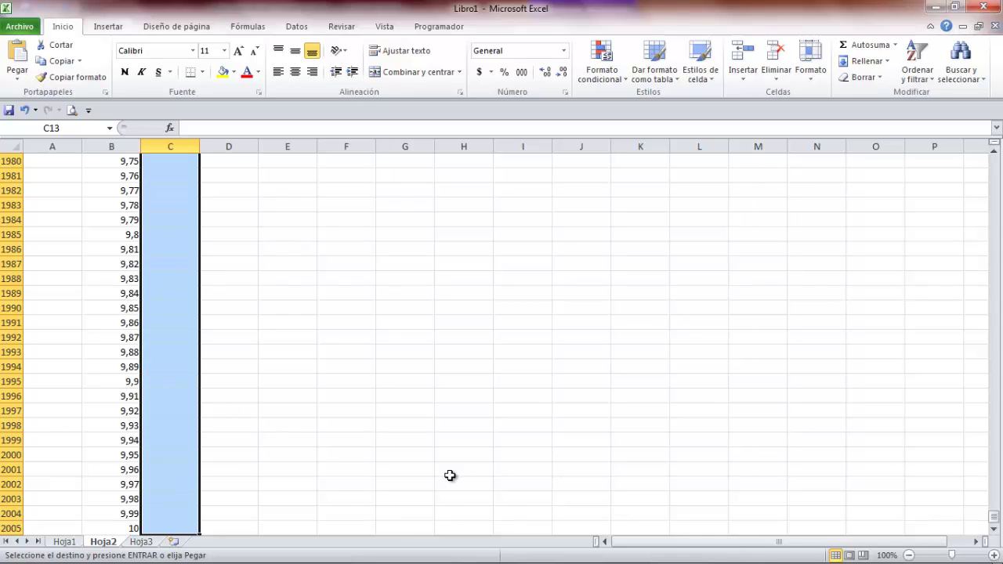
{"action": "key", "text": "ctrl+v"}
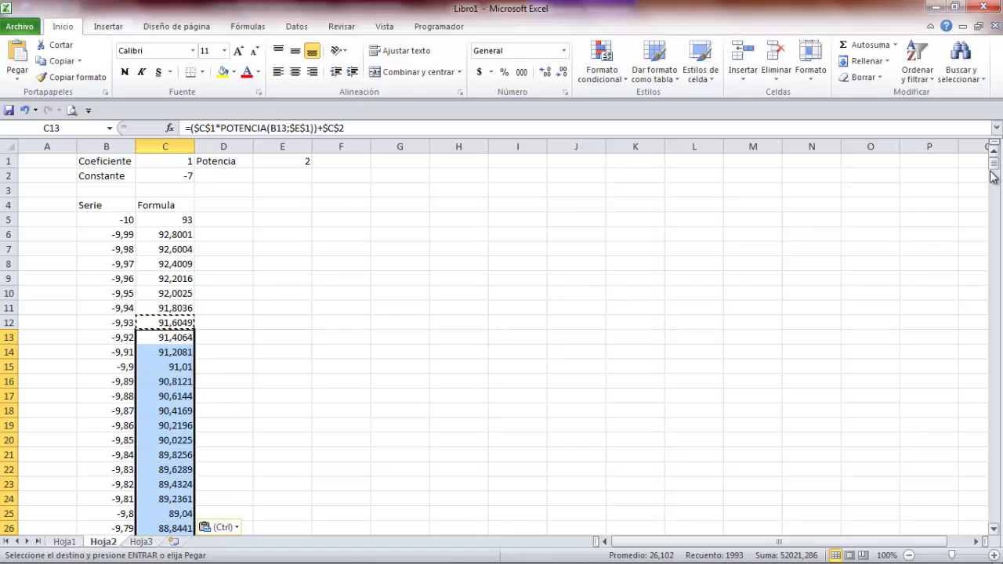
Insert a basic 2D line chart from the formula results in C5:C2005
{"action": "mouse_move", "coordinate": [993, 171]}
{"action": "left_mouse_down"}
{"action": "mouse_move", "coordinate": [994, 546]}
{"action": "mouse_move", "coordinate": [993, 160]}
{"action": "left_mouse_up"}
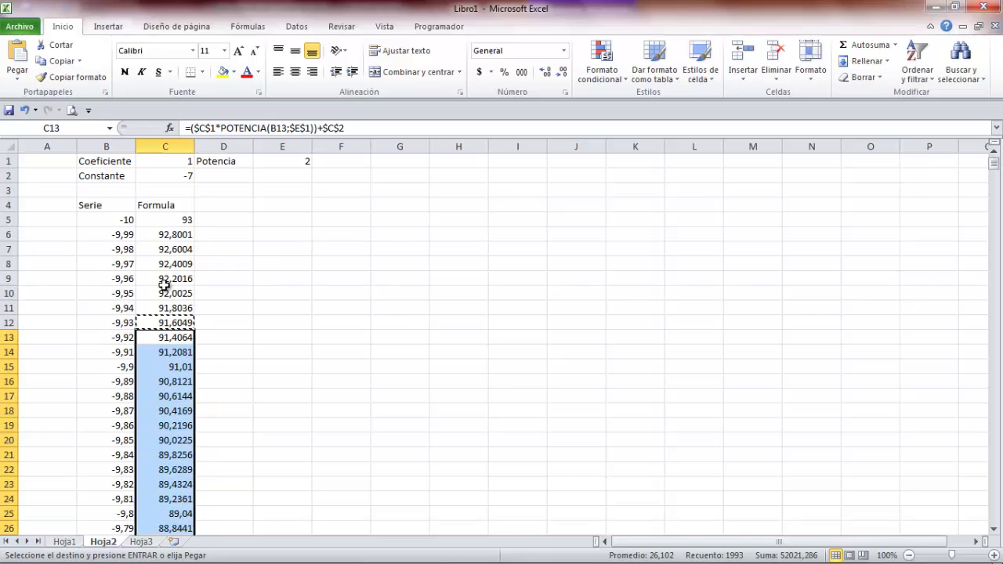
{"action": "left_click", "coordinate": [170, 222]}
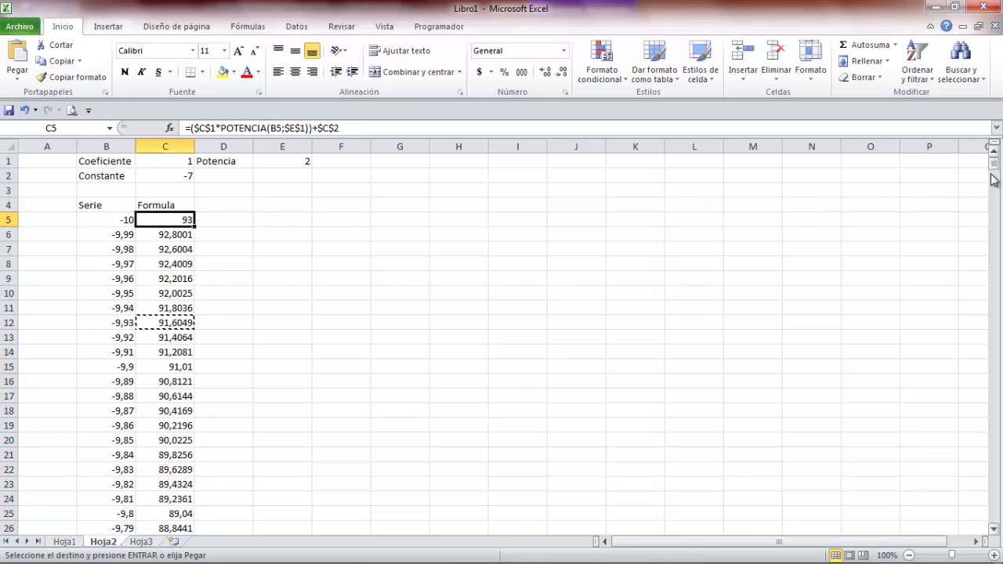
{"action": "left_click_drag", "start_coordinate": [995, 170], "coordinate": [996, 517]}
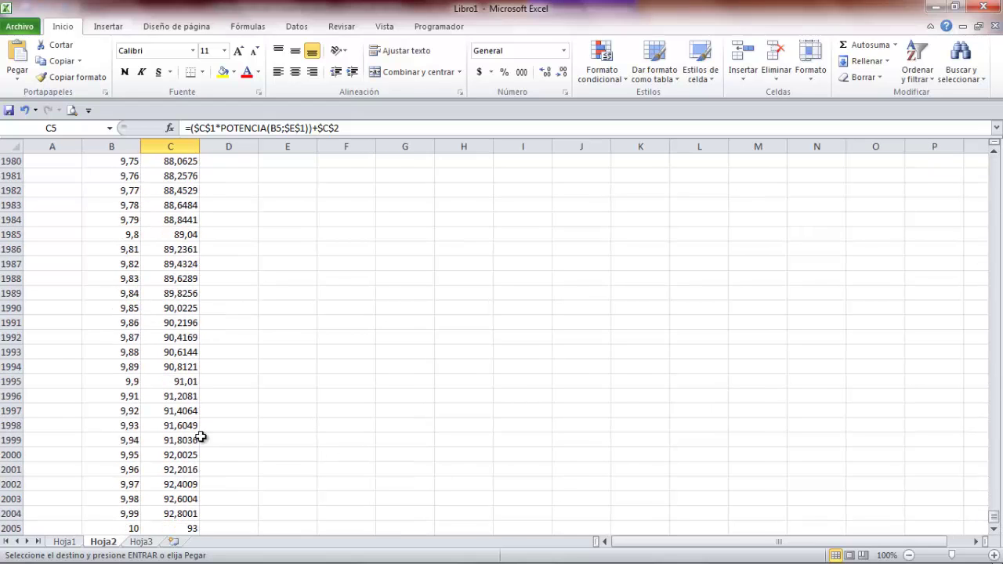
{"action": "left_click", "coordinate": [180, 529], "text": "shift"}
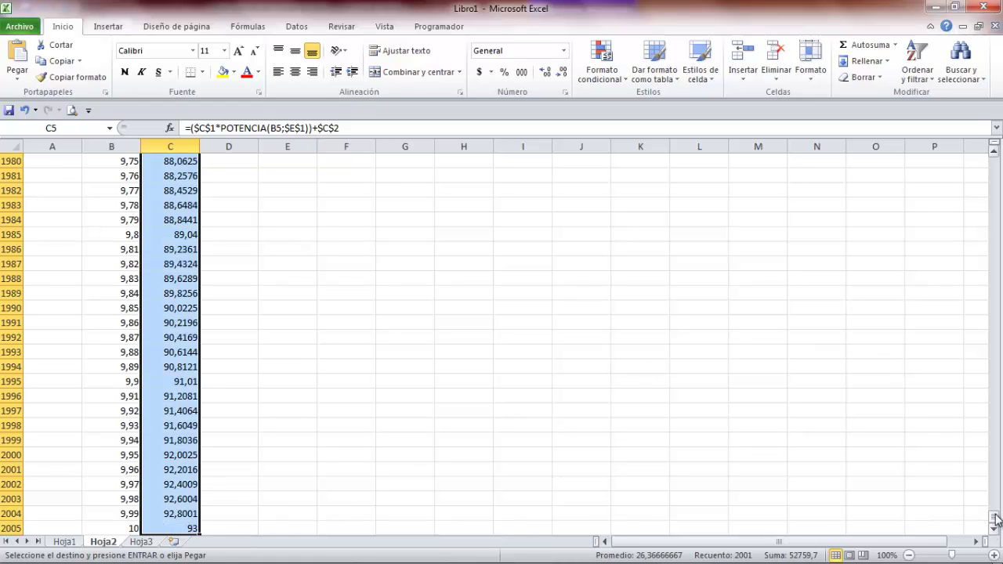
{"action": "left_click_drag", "start_coordinate": [994, 518], "coordinate": [999, 155]}
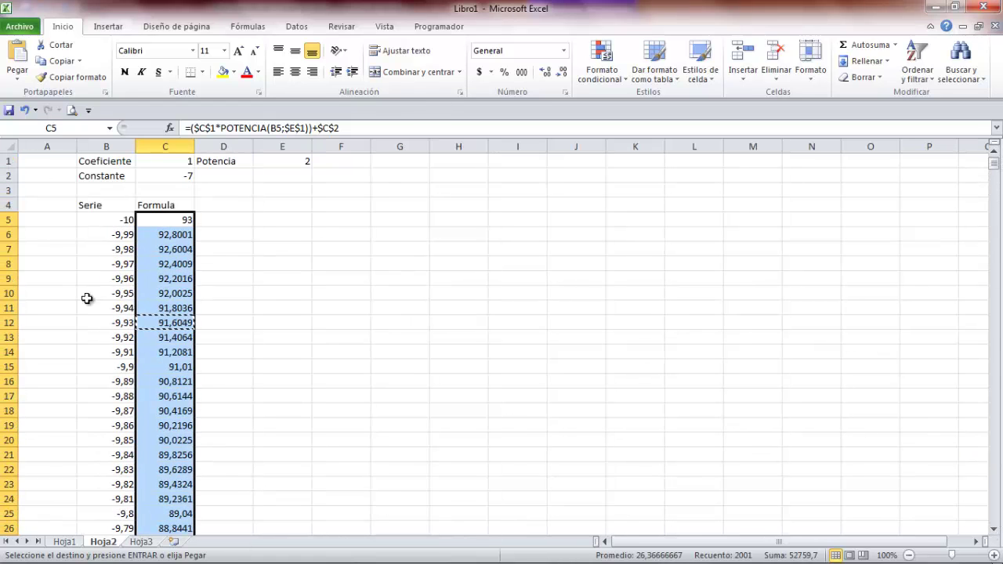
{"action": "left_click", "coordinate": [108, 28]}
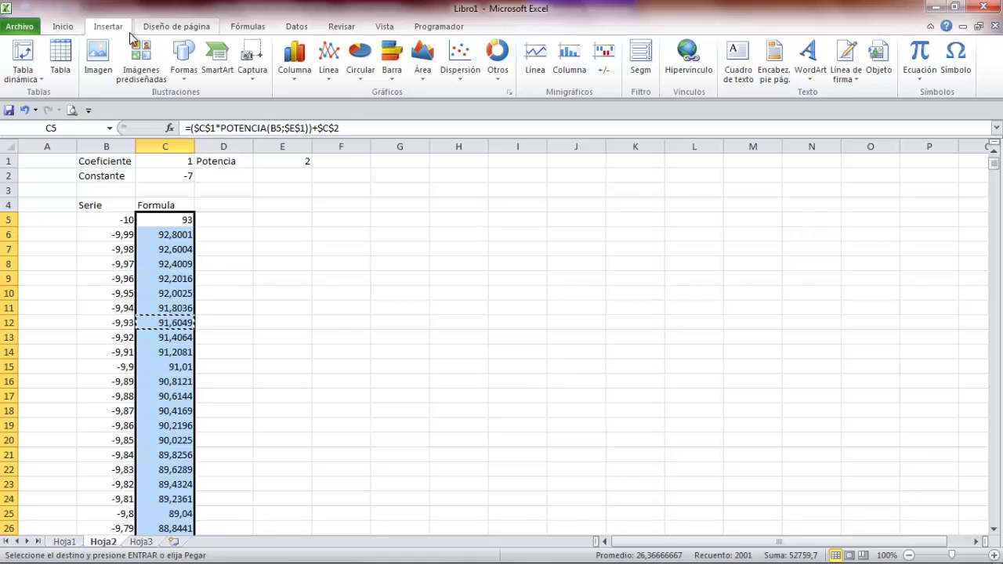
{"action": "left_click", "coordinate": [328, 61]}
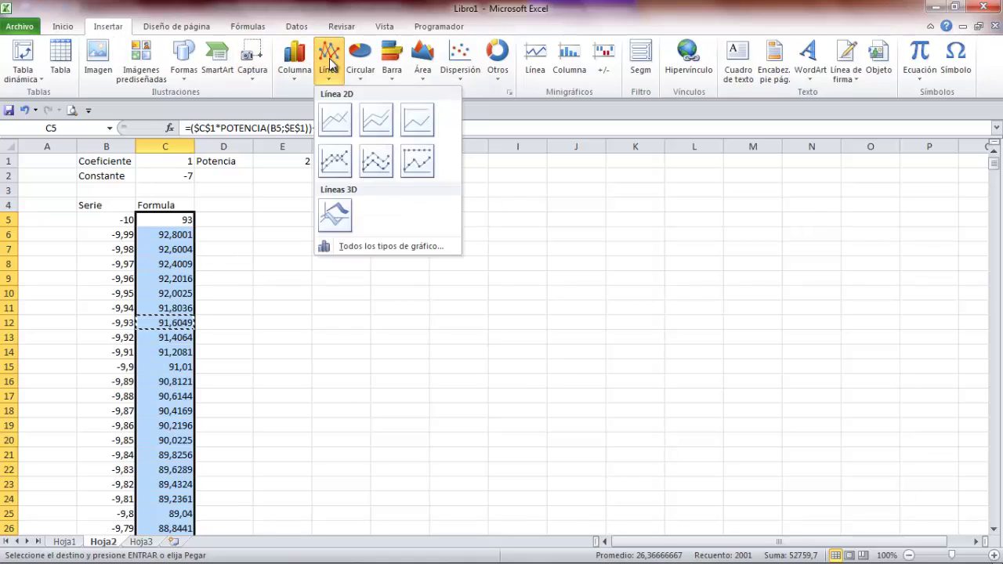
{"action": "left_click", "coordinate": [336, 120]}
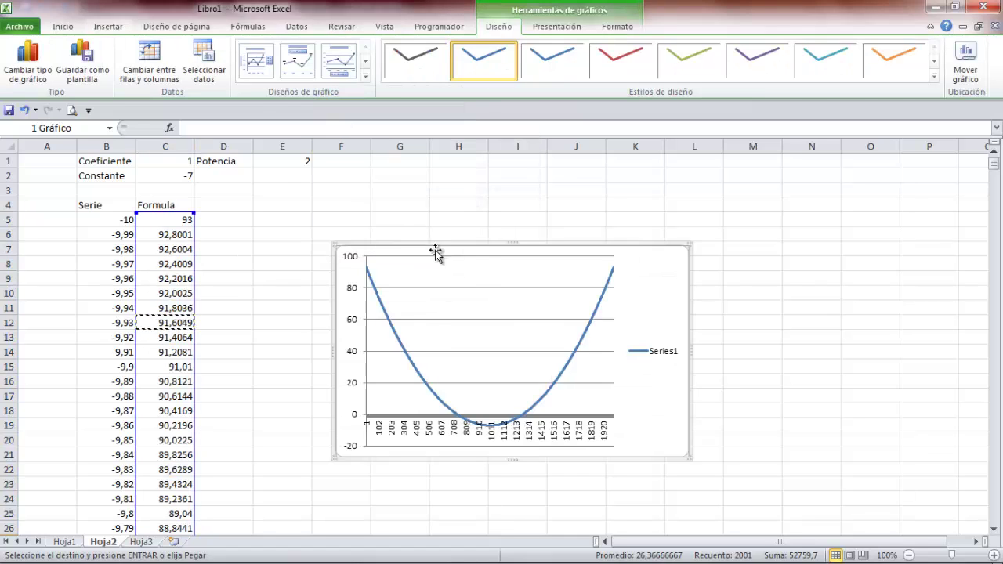
Move the line chart up beside the data so its corner sits near F3, and deselect it
{"action": "left_click_drag", "start_coordinate": [635, 290], "coordinate": [613, 226]}
{"action": "left_click_drag", "start_coordinate": [611, 228], "coordinate": [610, 228]}
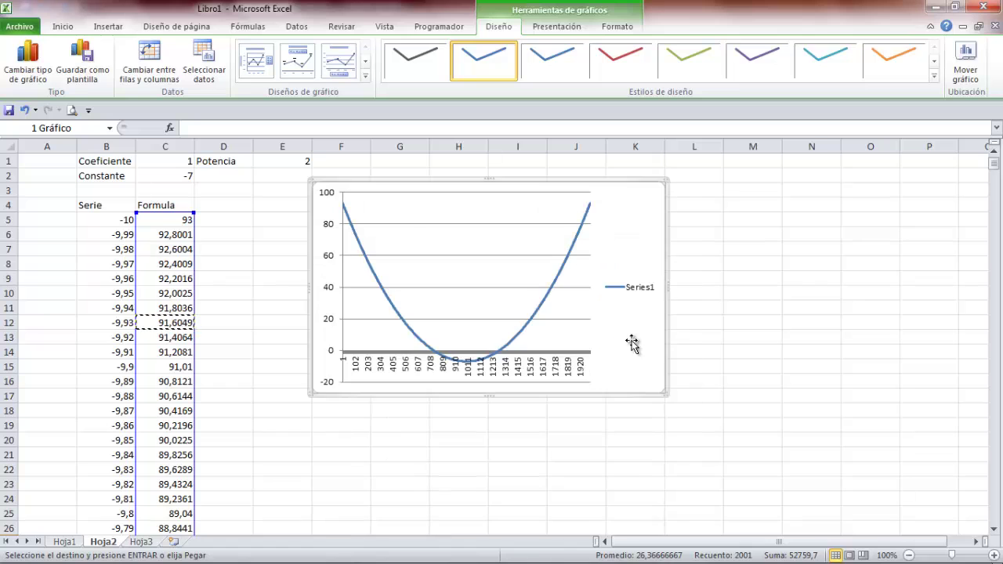
{"action": "left_click", "coordinate": [729, 337]}
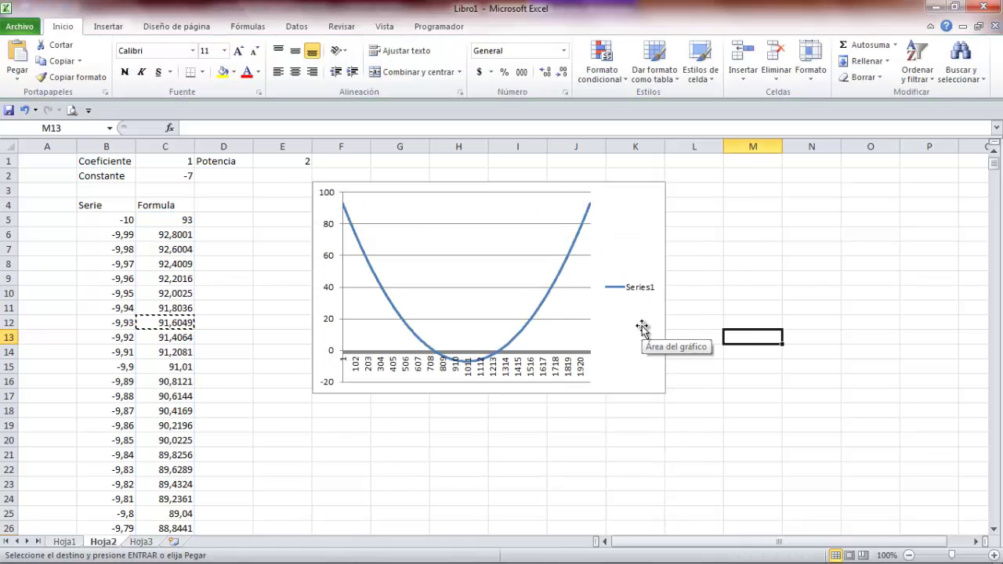
Set the chart's horizontal axis labels to the series values in Hoja2!B5:B2005 and accept the data source
{"action": "left_click", "coordinate": [635, 234]}
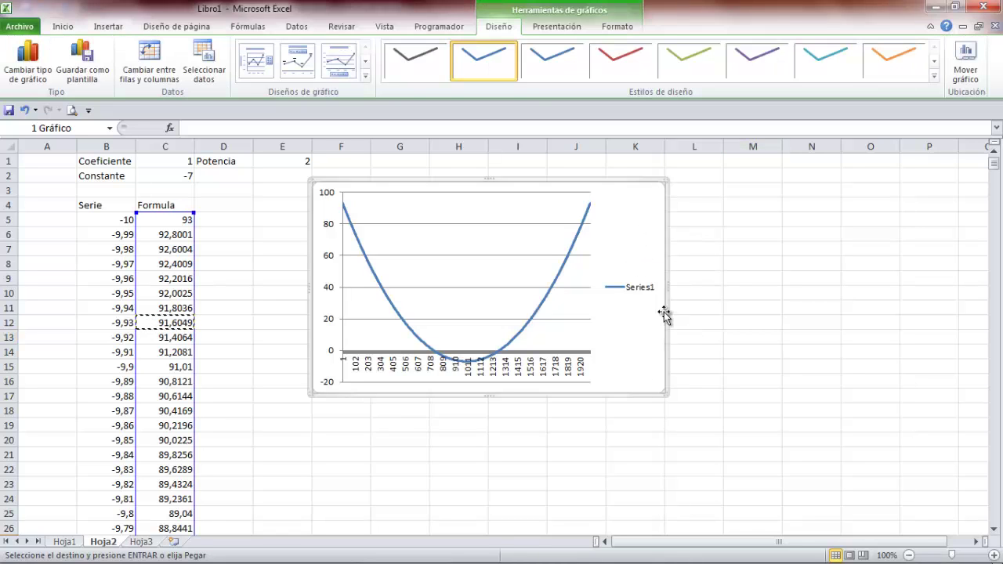
{"action": "left_click", "coordinate": [204, 64]}
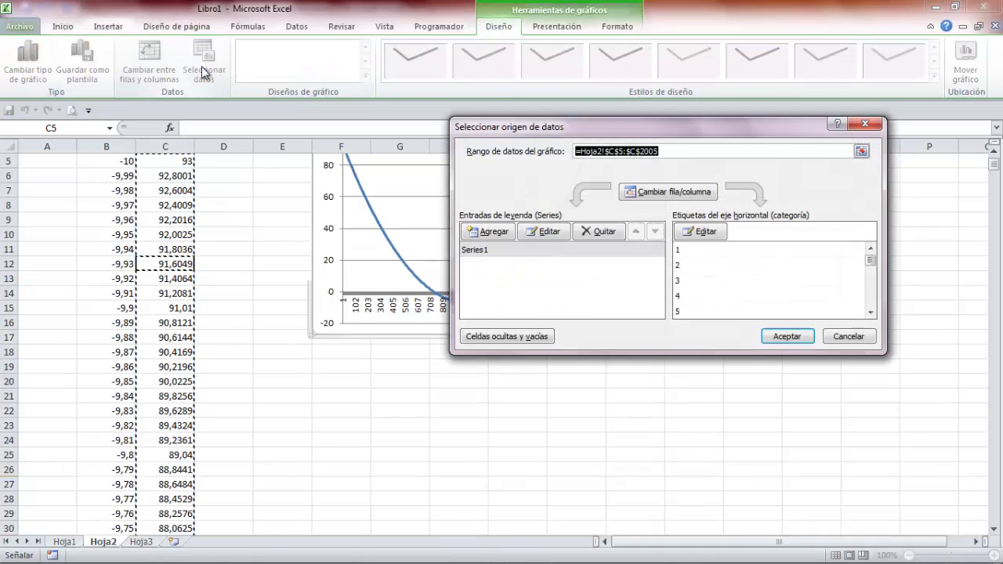
{"action": "left_click", "coordinate": [706, 232]}
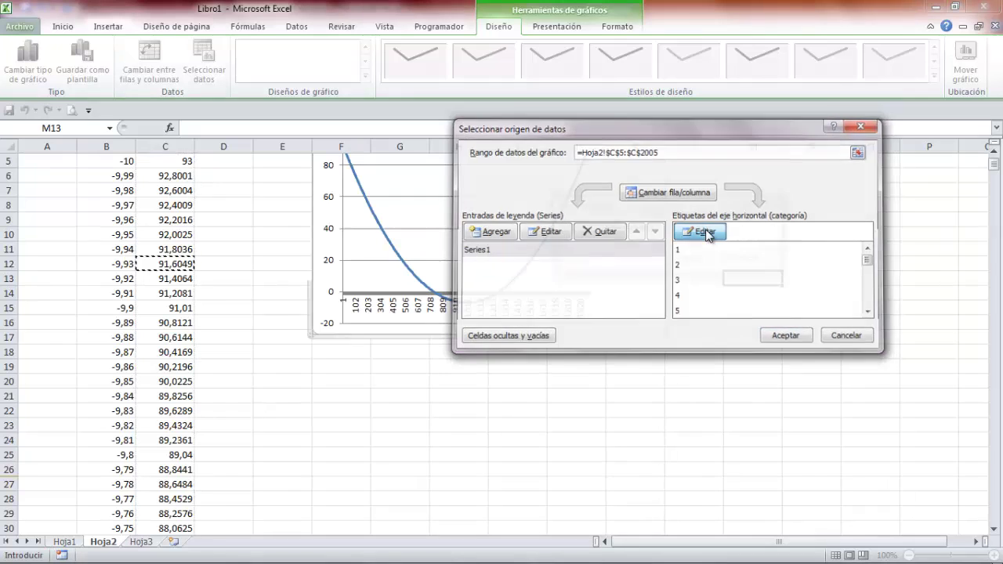
{"action": "left_click", "coordinate": [695, 241]}
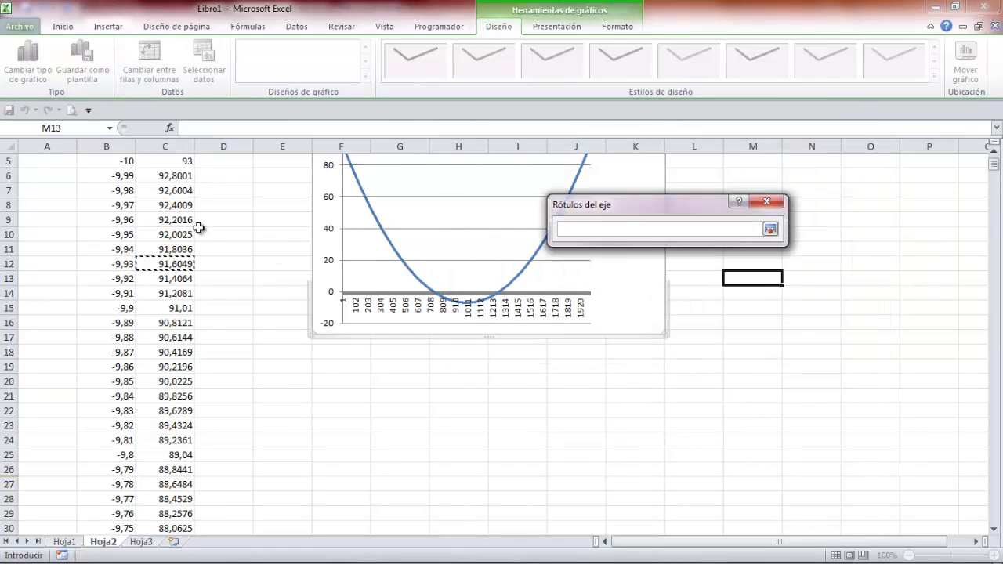
{"action": "left_click", "coordinate": [97, 160]}
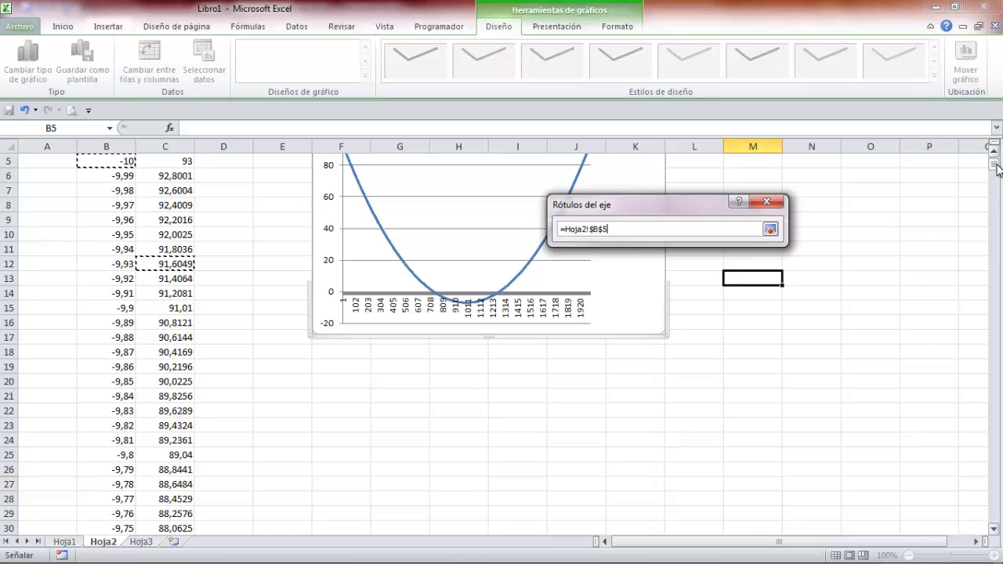
{"action": "left_click_drag", "start_coordinate": [996, 167], "coordinate": [996, 518]}
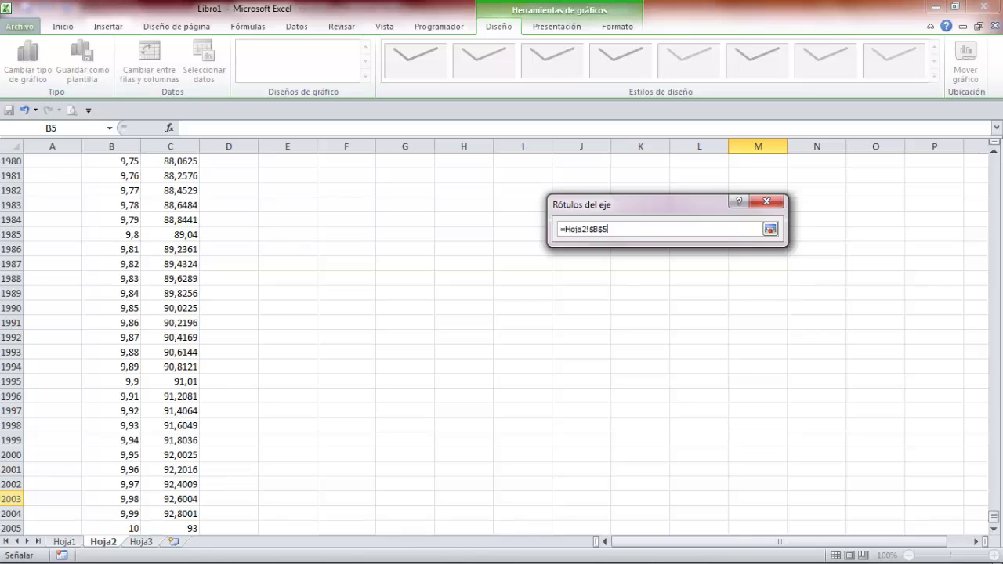
{"action": "left_click", "coordinate": [125, 525], "text": "shift"}
{"action": "key", "text": "Return"}
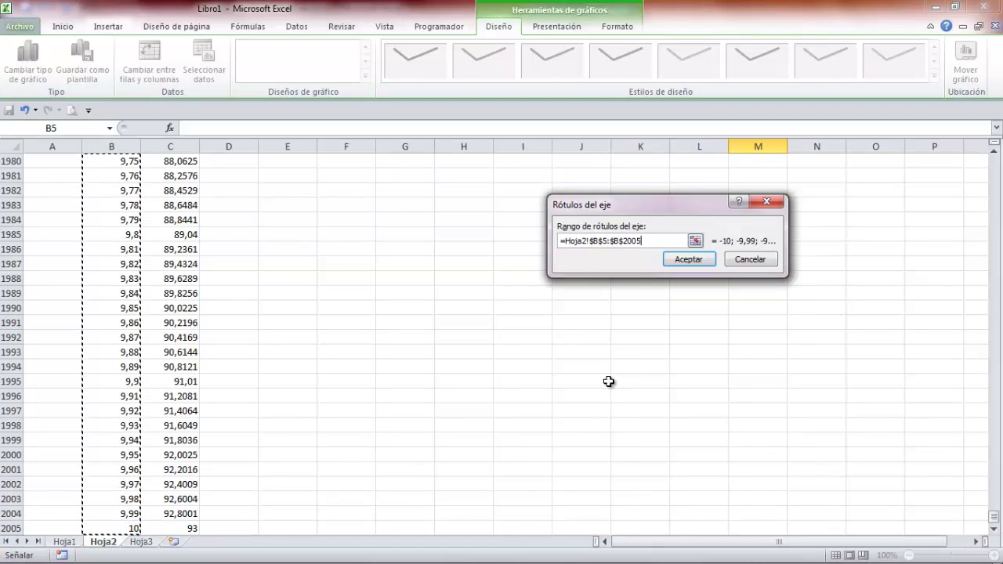
{"action": "left_click", "coordinate": [682, 258]}
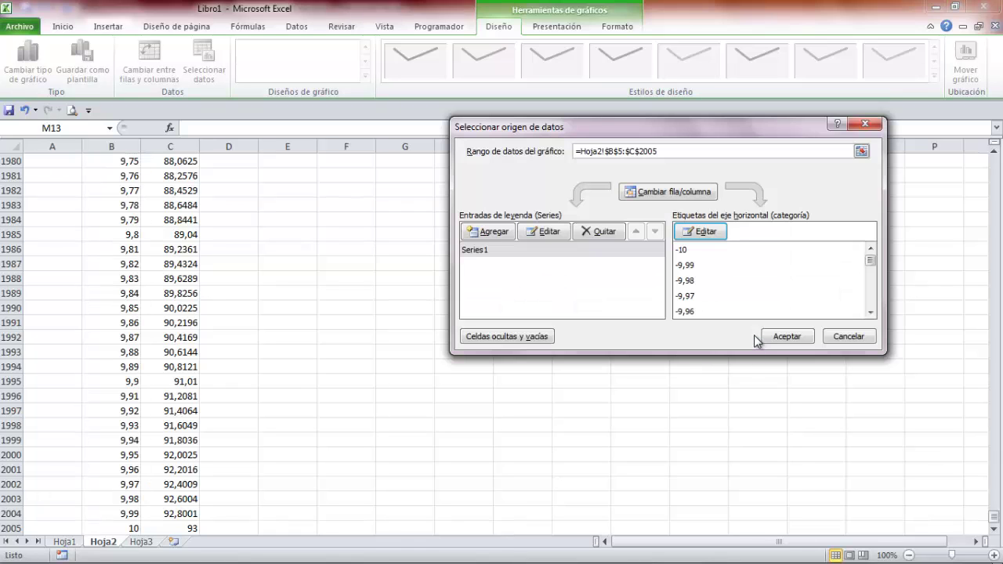
{"action": "left_click", "coordinate": [786, 337]}
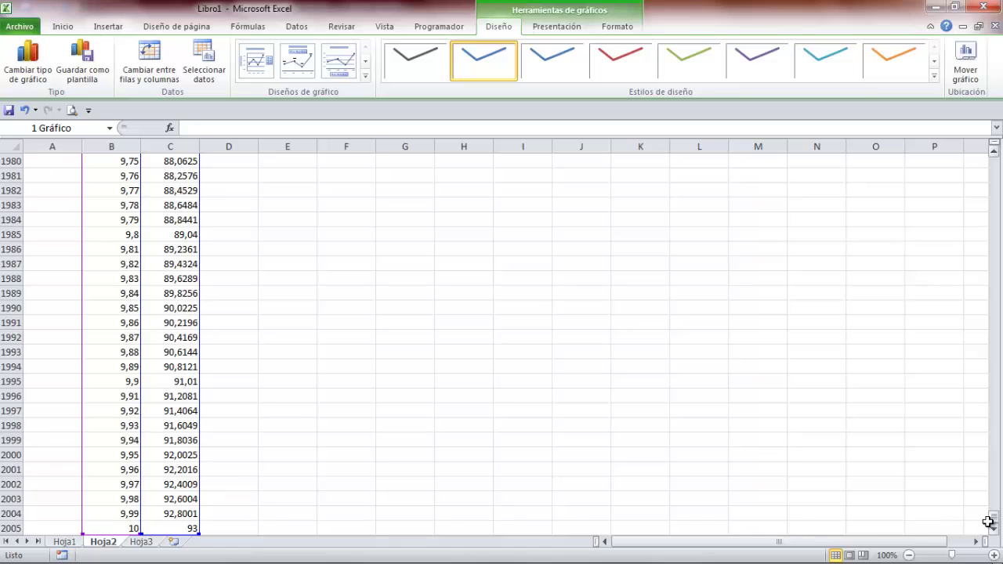
Enlarge the line chart so its lower corner reaches about column M, row 18, and deselect it
{"action": "left_click_drag", "start_coordinate": [994, 523], "coordinate": [994, 160]}
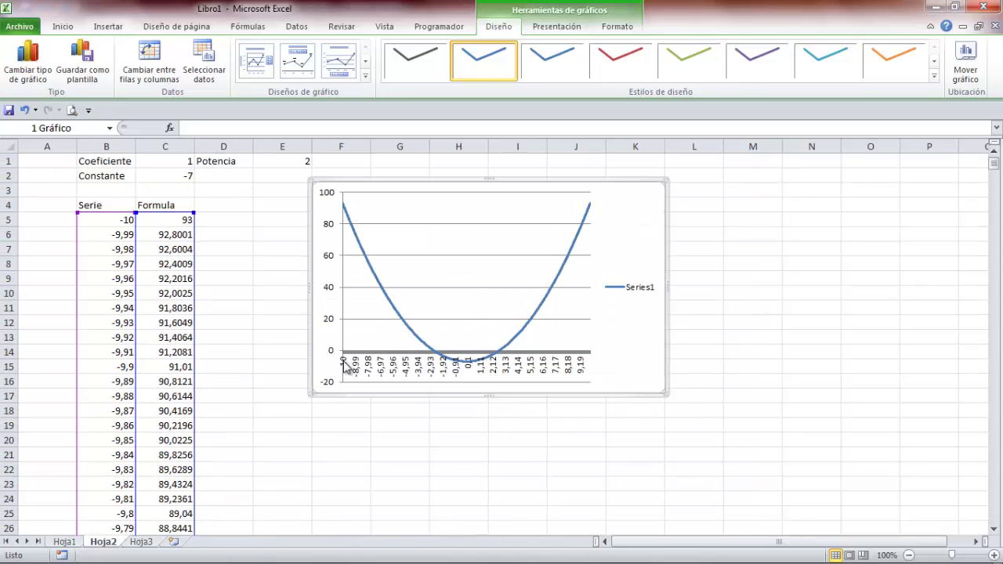
{"action": "left_click_drag", "start_coordinate": [669, 397], "coordinate": [801, 422]}
{"action": "left_click", "coordinate": [578, 472]}
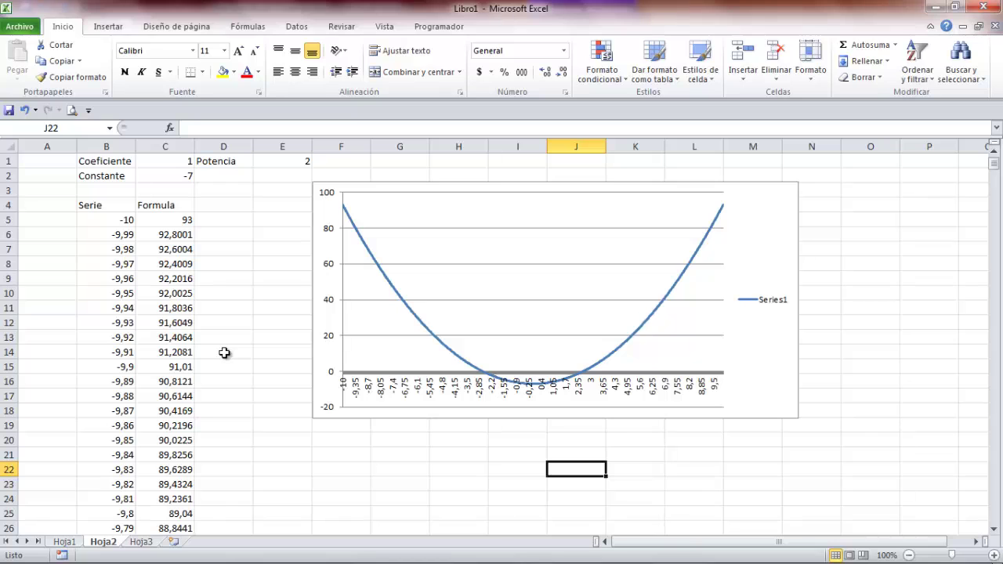
Switch to the Word exercise document and examine the coefficient, exponent and constant of functions 3 and 4
{"action": "left_click", "coordinate": [147, 159]}
{"action": "key", "text": "alt+Tab"}
{"action": "left_click", "coordinate": [147, 296]}
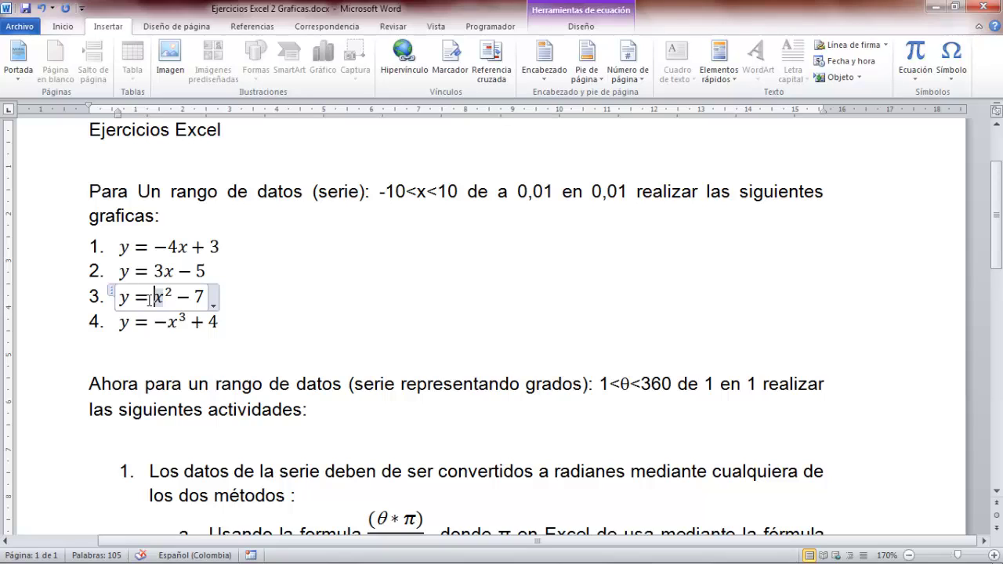
{"action": "left_click", "coordinate": [266, 297]}
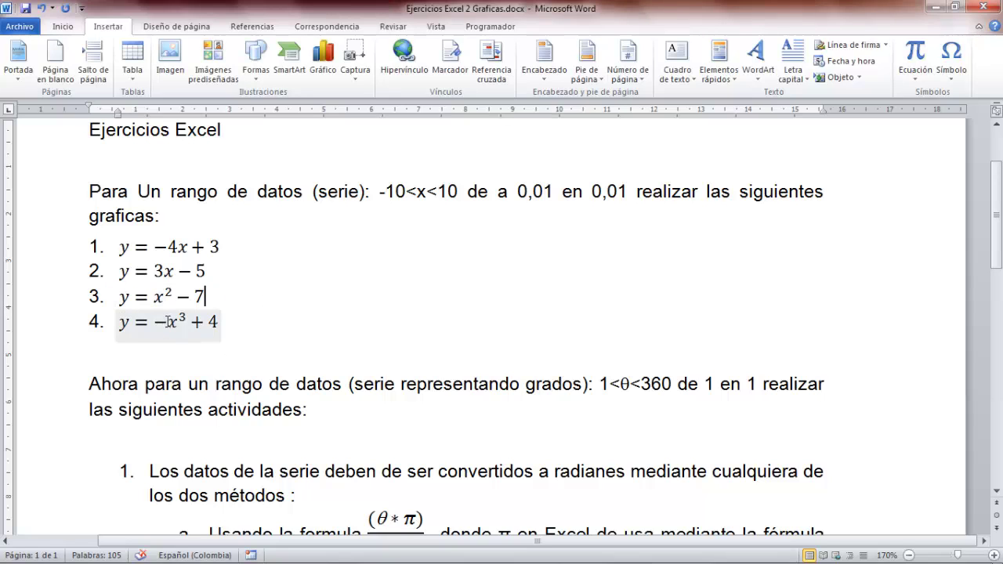
{"action": "double_click", "coordinate": [169, 321]}
{"action": "left_click", "coordinate": [281, 314]}
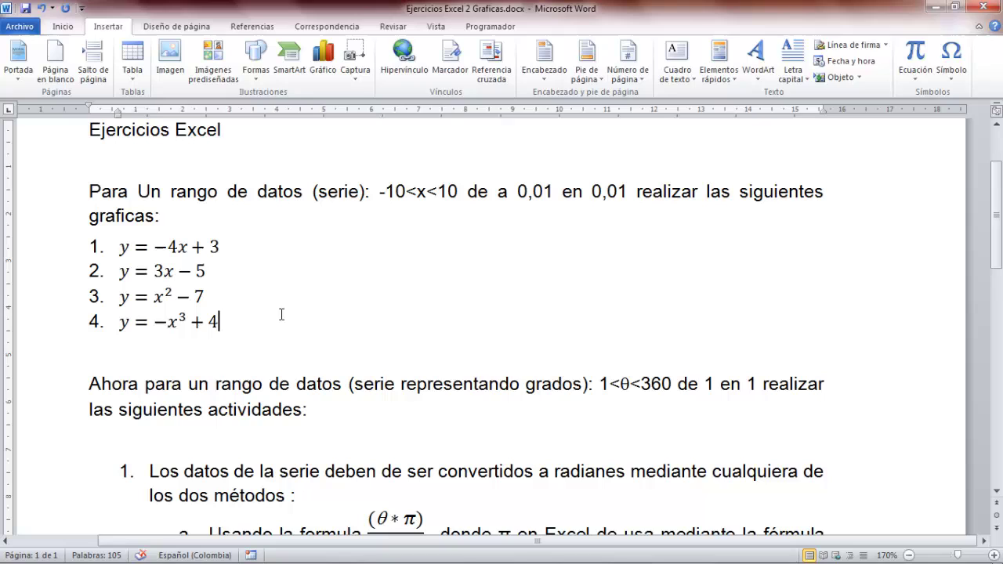
{"action": "left_click", "coordinate": [170, 325]}
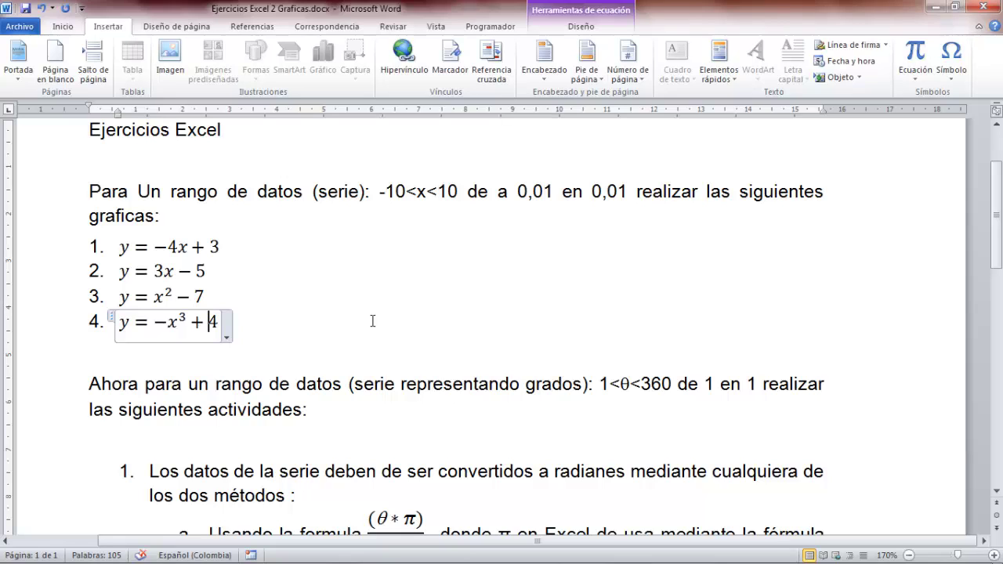
{"action": "left_click", "coordinate": [189, 317]}
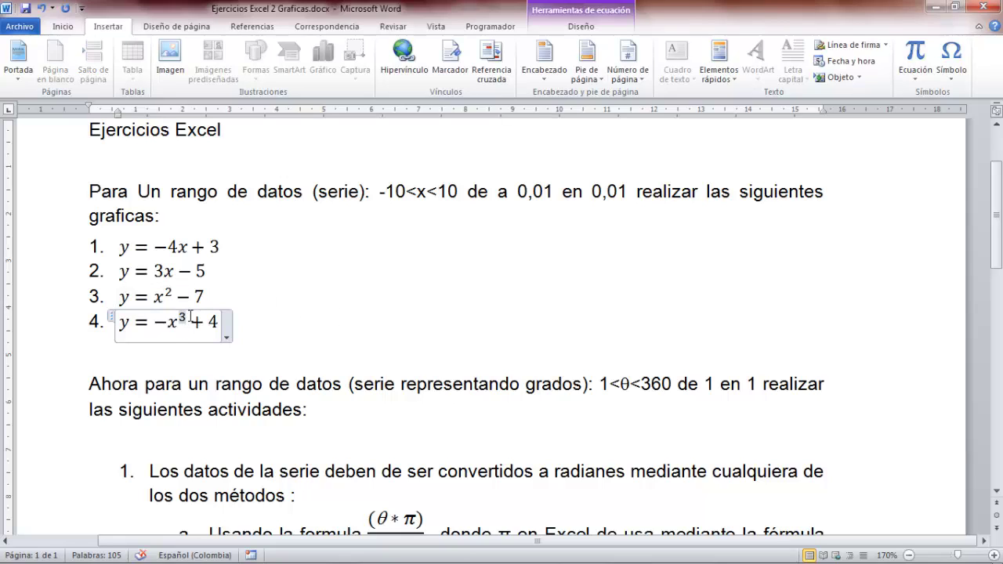
Return to the Excel workbook and set the coefficient in C1 to -1
{"action": "key", "text": "alt+Tab"}
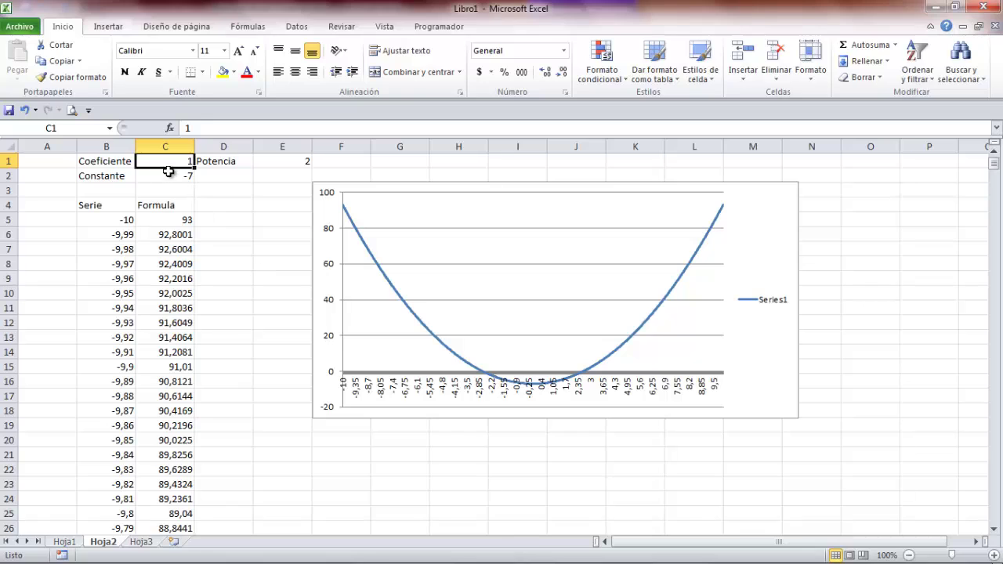
{"action": "left_click", "coordinate": [287, 160]}
{"action": "left_click", "coordinate": [177, 163]}
{"action": "left_click", "coordinate": [180, 177]}
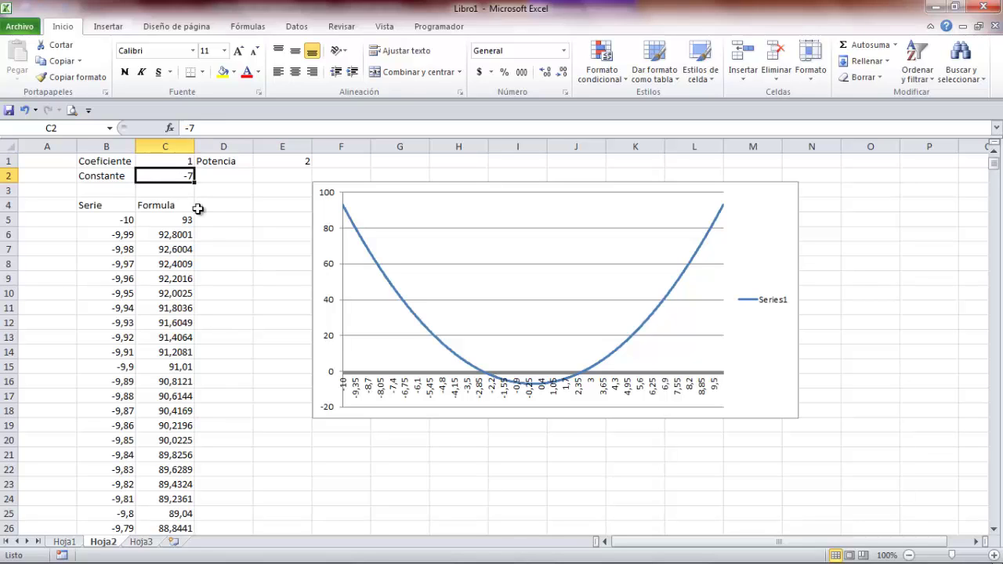
{"action": "left_click", "coordinate": [222, 236]}
{"action": "left_click", "coordinate": [150, 162]}
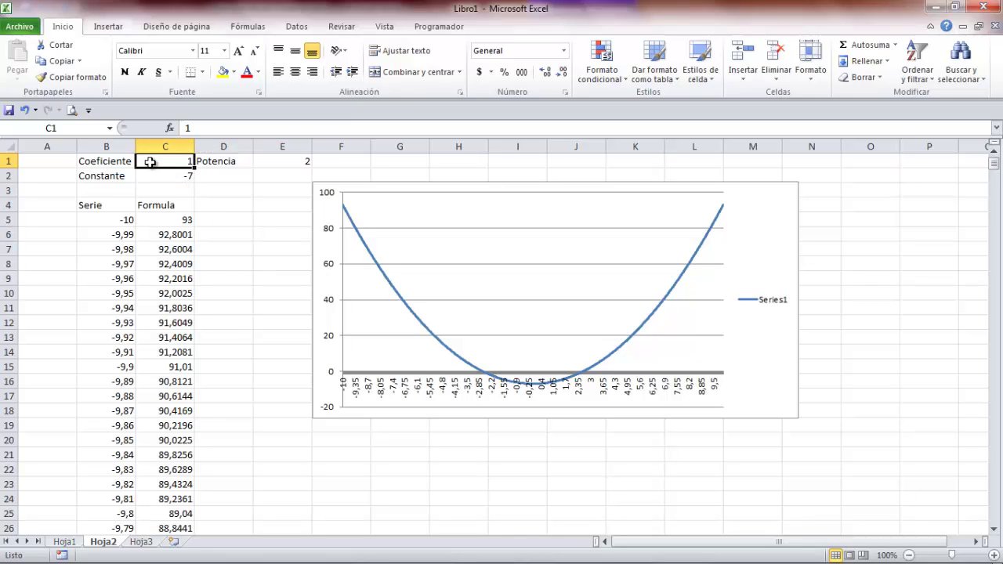
{"action": "type", "text": "-"}
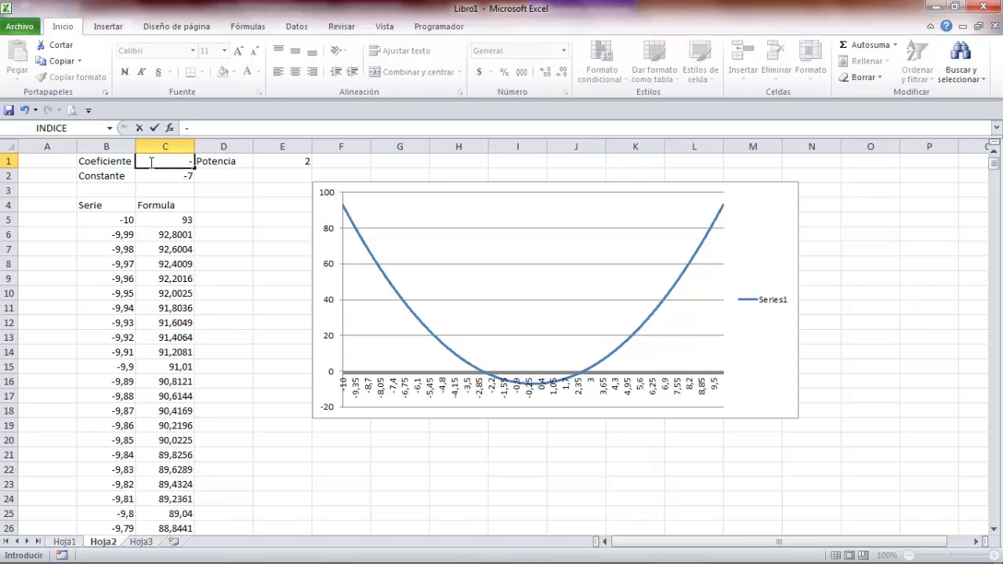
{"action": "type", "text": "1"}
{"action": "key", "text": "Return"}
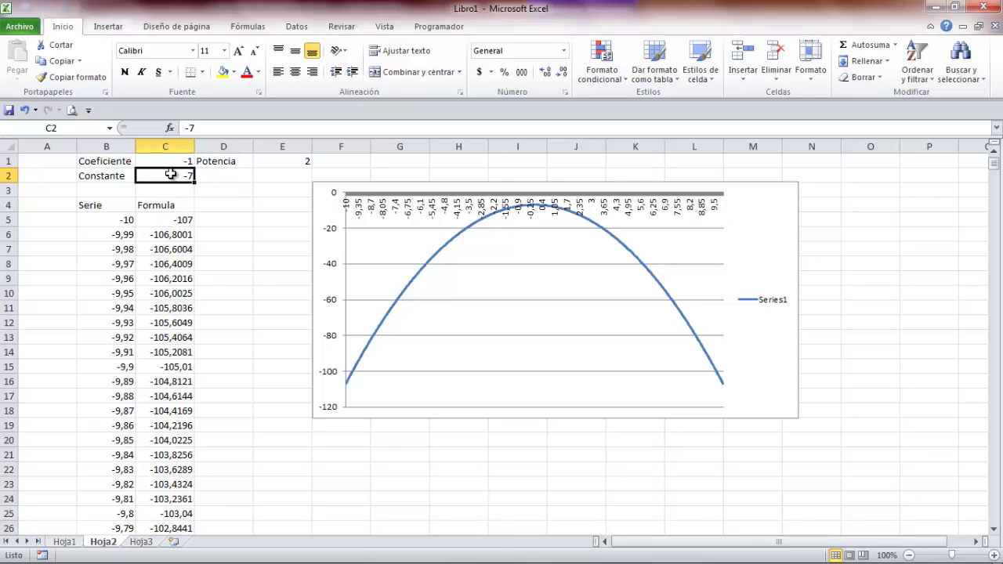
Check the constant of function 4 in the Word document and set the constant in C2 to 4
{"action": "double_click", "coordinate": [188, 127]}
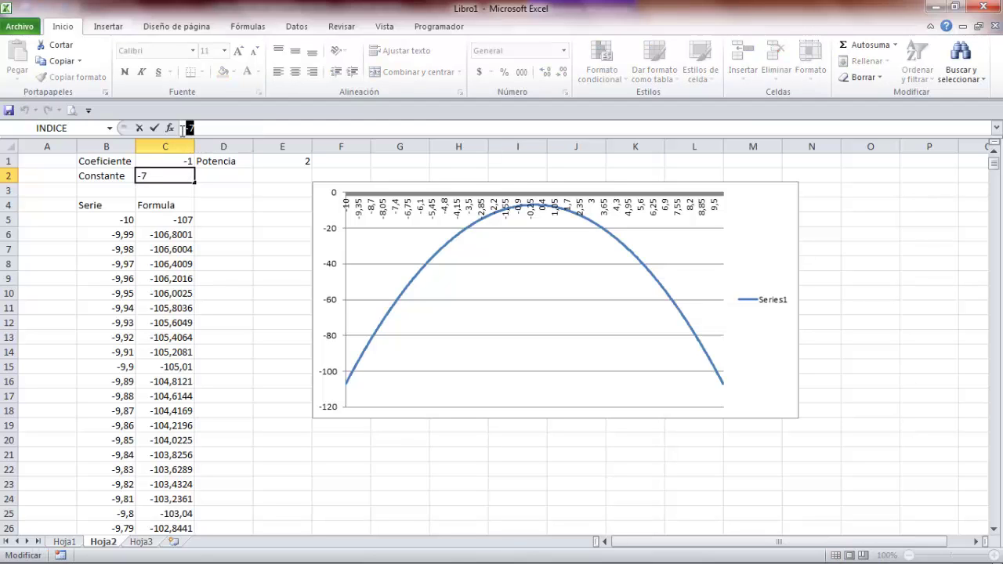
{"action": "key", "text": "alt+Tab"}
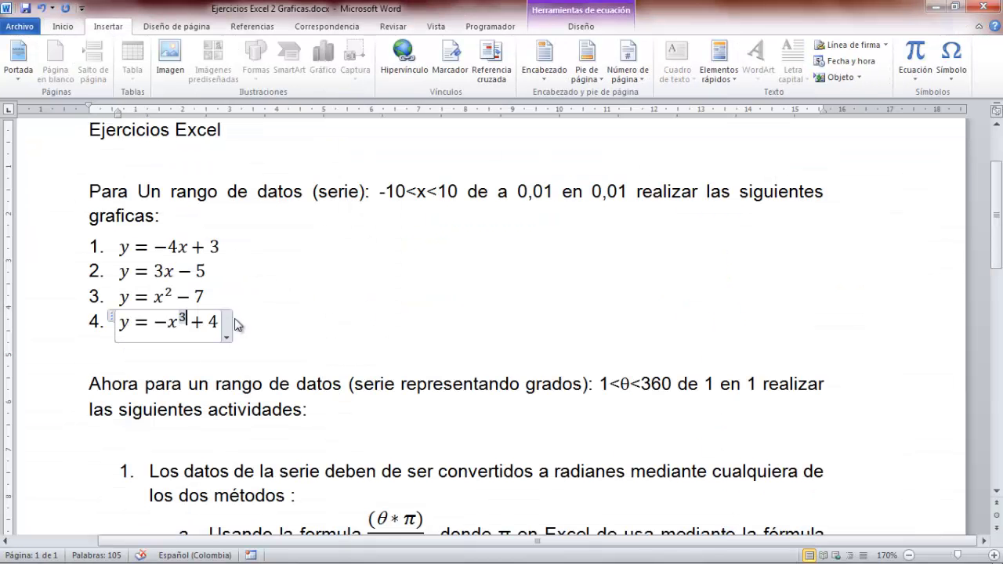
{"action": "key", "text": "alt+Tab"}
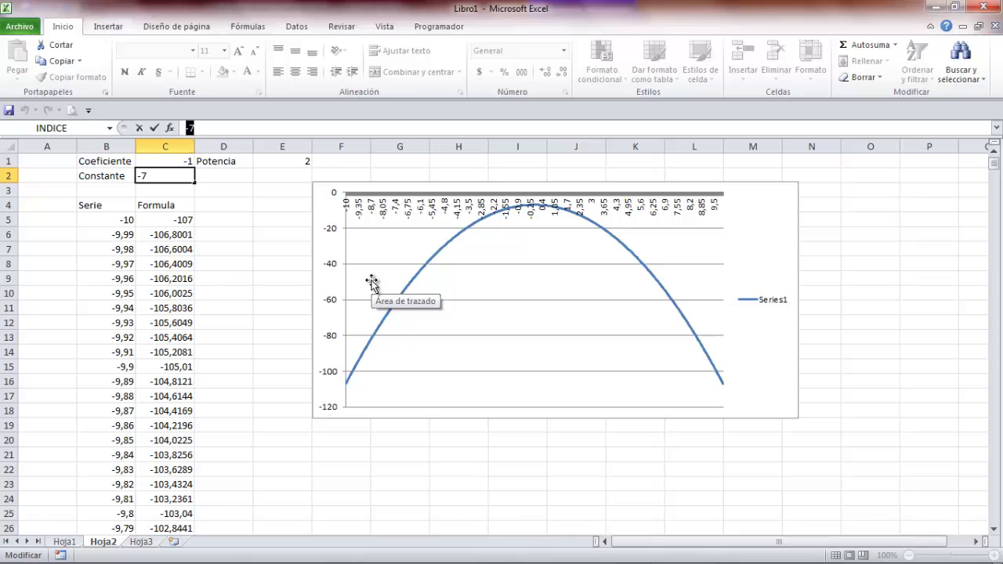
{"action": "type", "text": "4"}
{"action": "key", "text": "Return"}
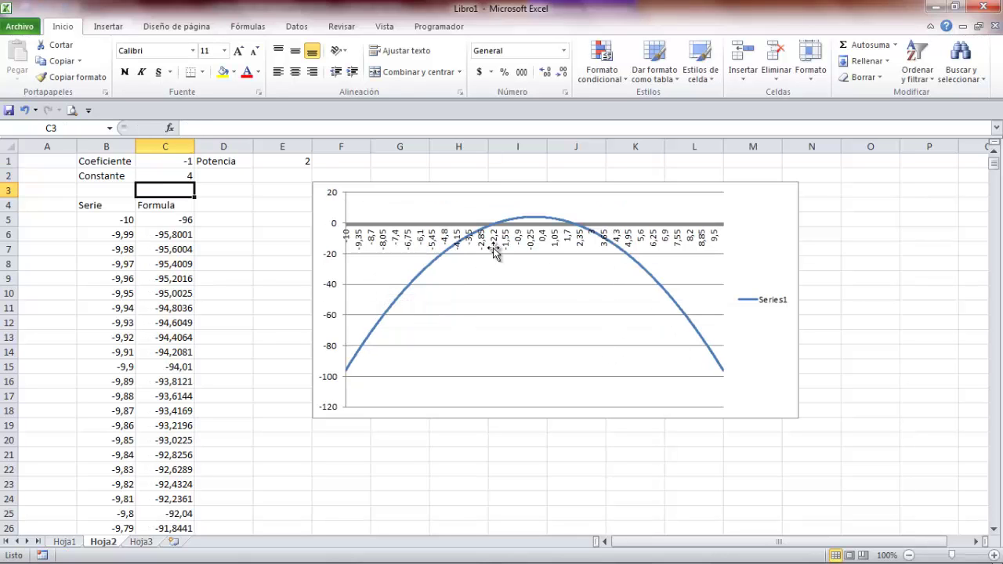
Set the power in E1 to 3 so the chart plots y = -x³ + 4
{"action": "left_click", "coordinate": [273, 160]}
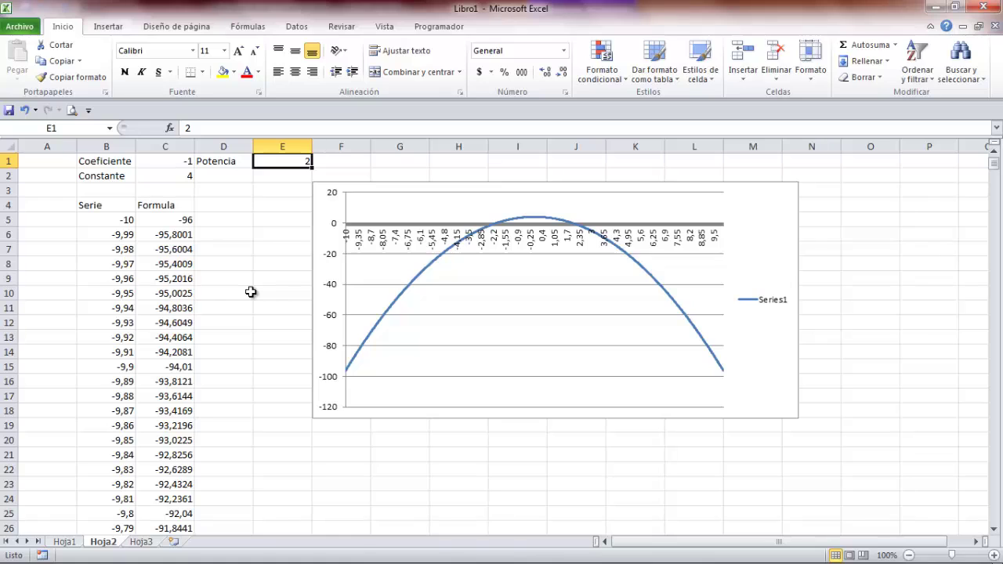
{"action": "type", "text": "3"}
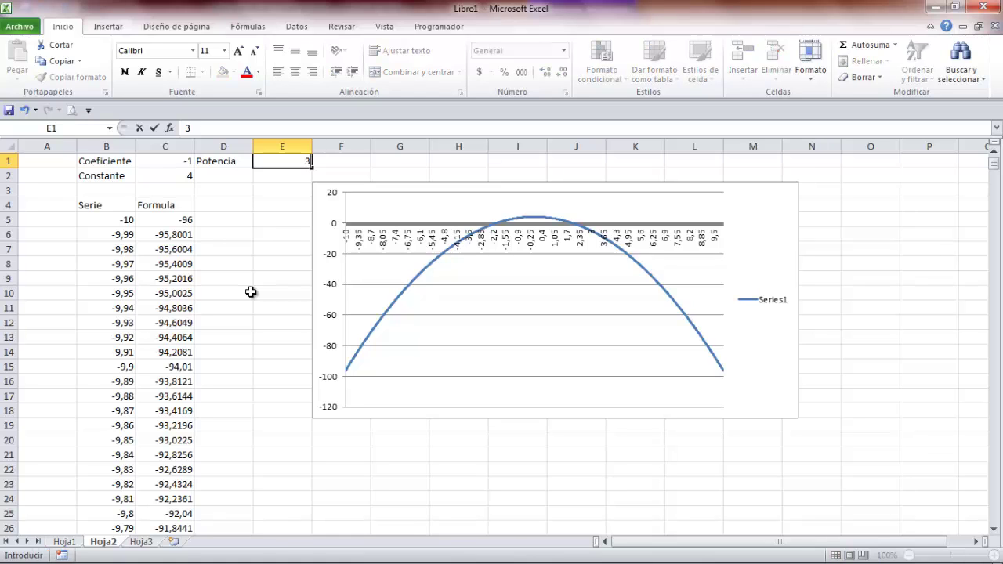
{"action": "key", "text": "Return"}
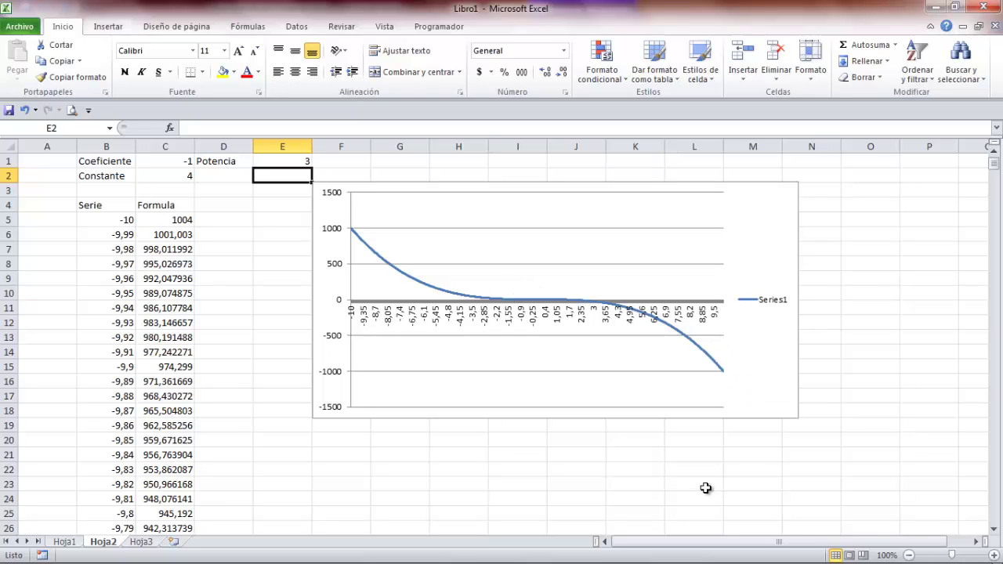
{"action": "left_click", "coordinate": [416, 466]}
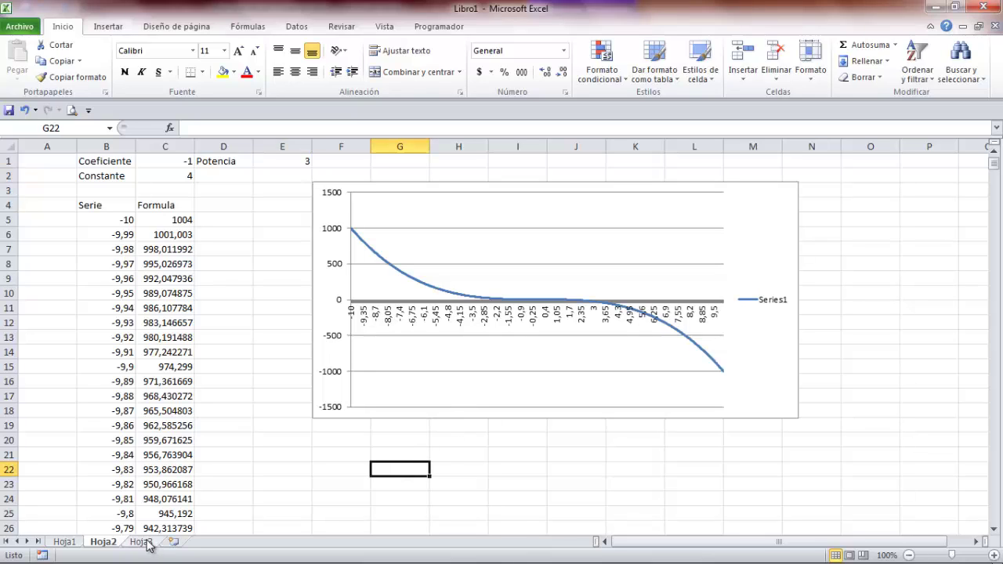
Read the exercise on degrees, radians, sine and cosine in the Word document and return to the Excel workbook
{"action": "key", "text": "alt+Tab"}
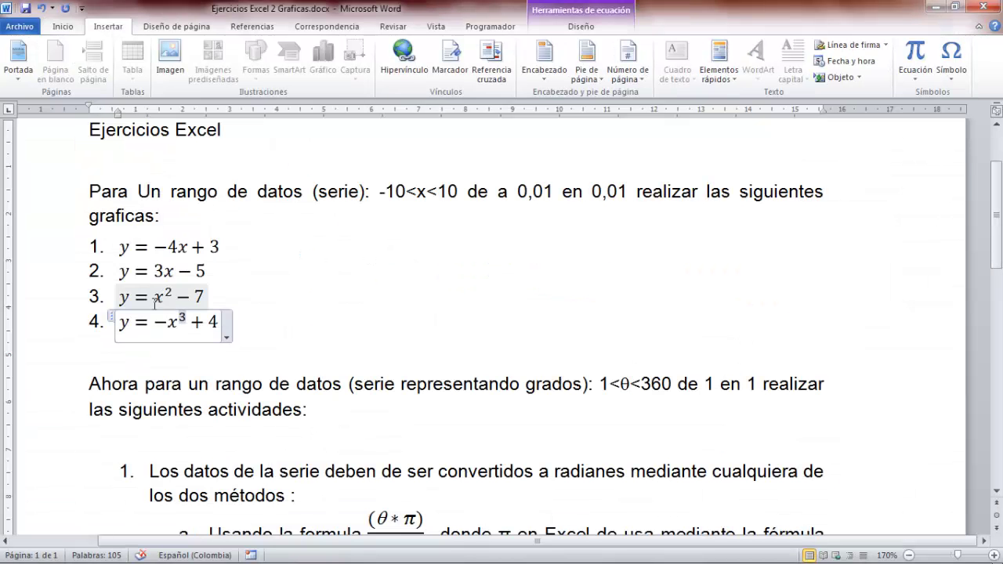
{"action": "left_click", "coordinate": [305, 314]}
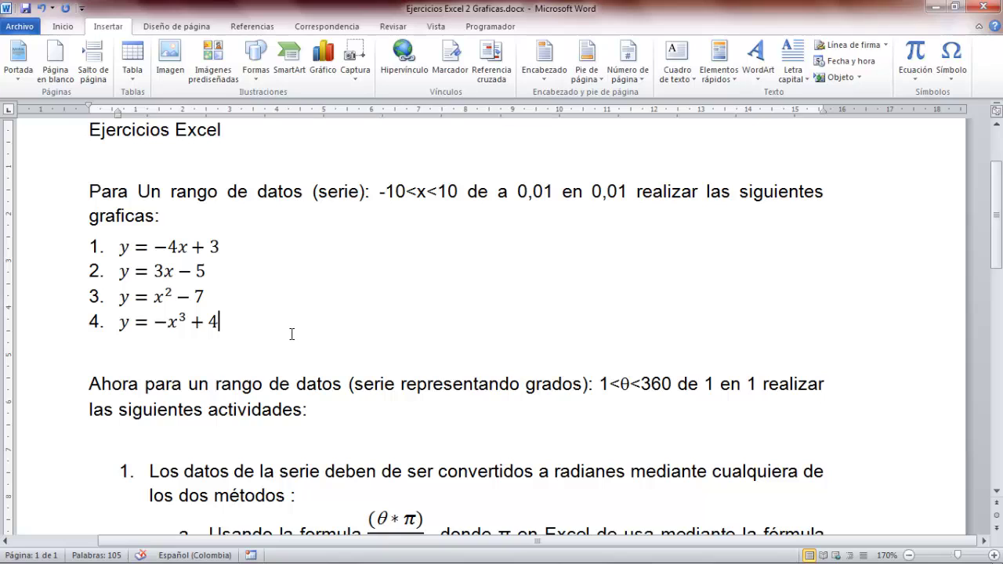
{"action": "scroll", "coordinate": [302, 330], "scroll_direction": "down", "scroll_amount": 3}
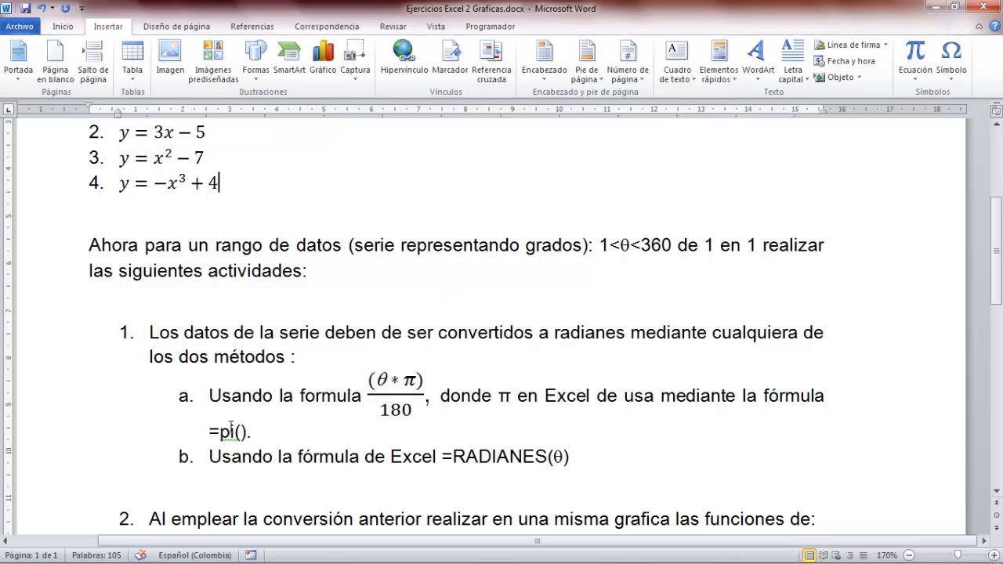
{"action": "scroll", "coordinate": [441, 395], "scroll_direction": "down", "scroll_amount": 3}
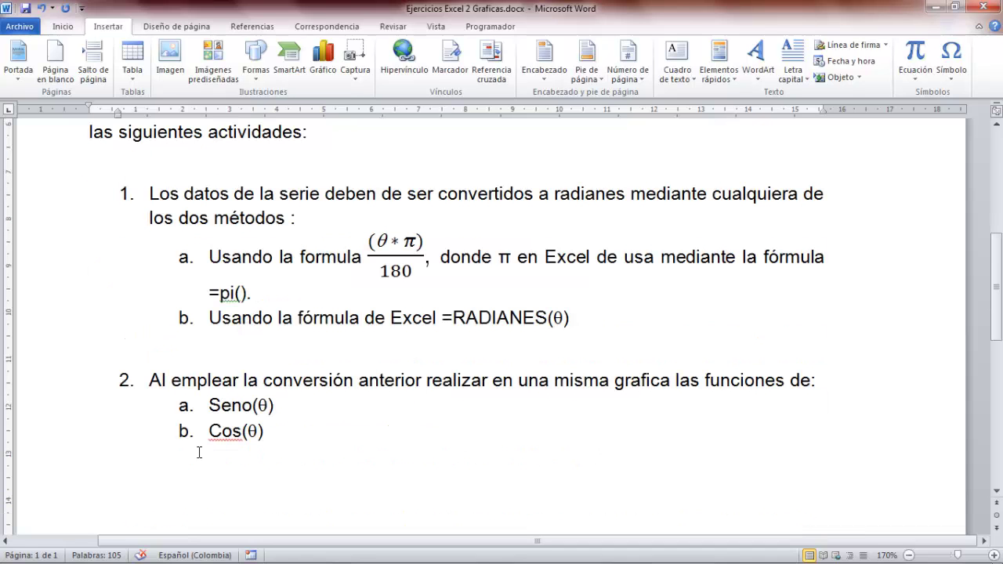
{"action": "scroll", "coordinate": [433, 355], "scroll_direction": "up", "scroll_amount": 3}
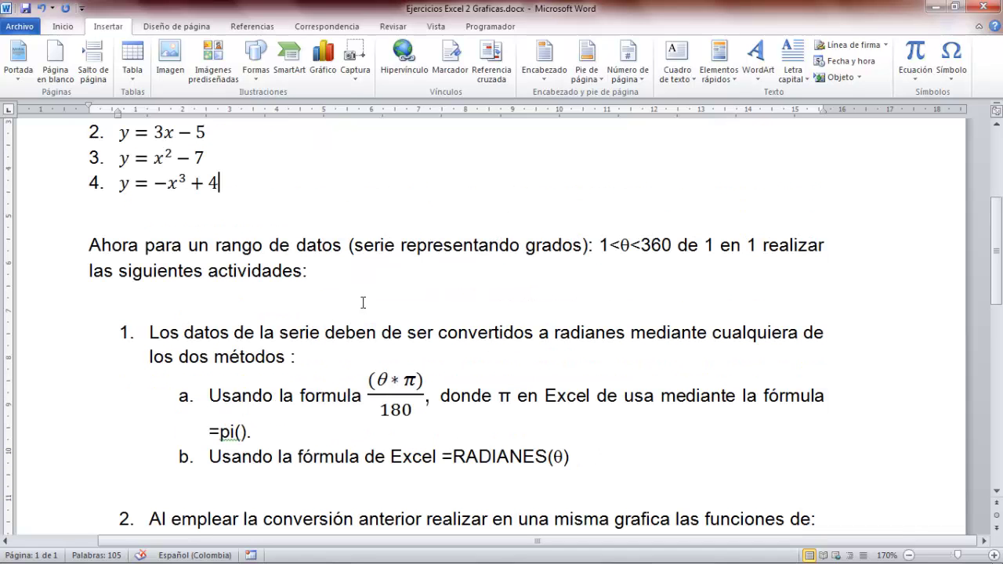
{"action": "key", "text": "alt+Tab"}
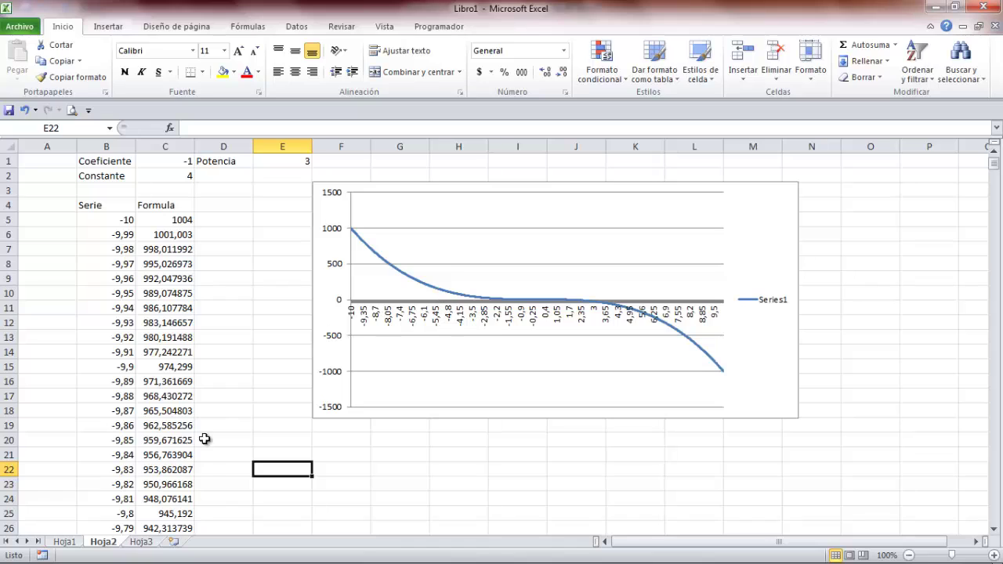
Enter the heading Serie in cell B2 of sheet Hoja3
{"action": "left_click", "coordinate": [142, 542]}
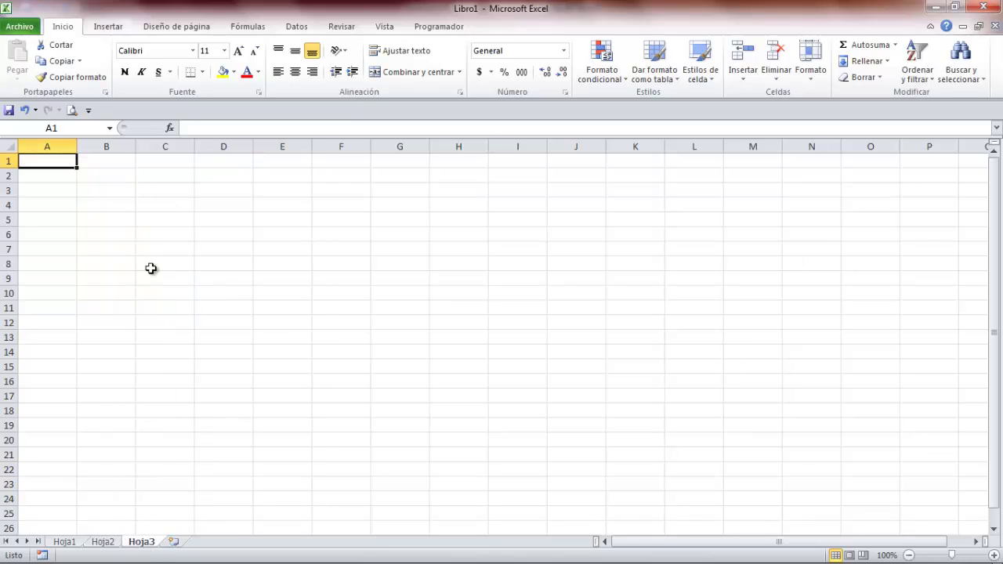
{"action": "left_click", "coordinate": [98, 177]}
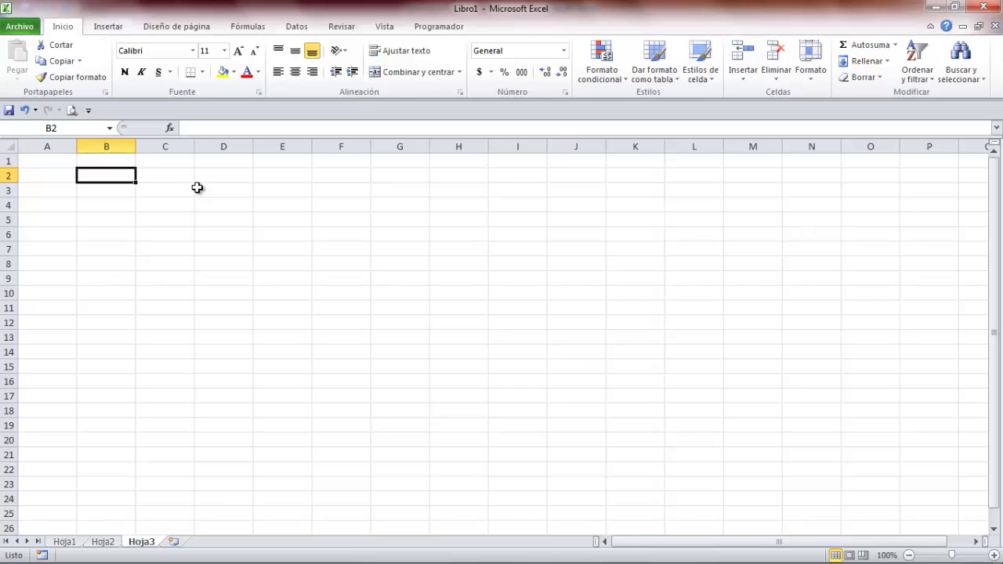
{"action": "type", "text": "Serie"}
{"action": "key", "text": "Return"}
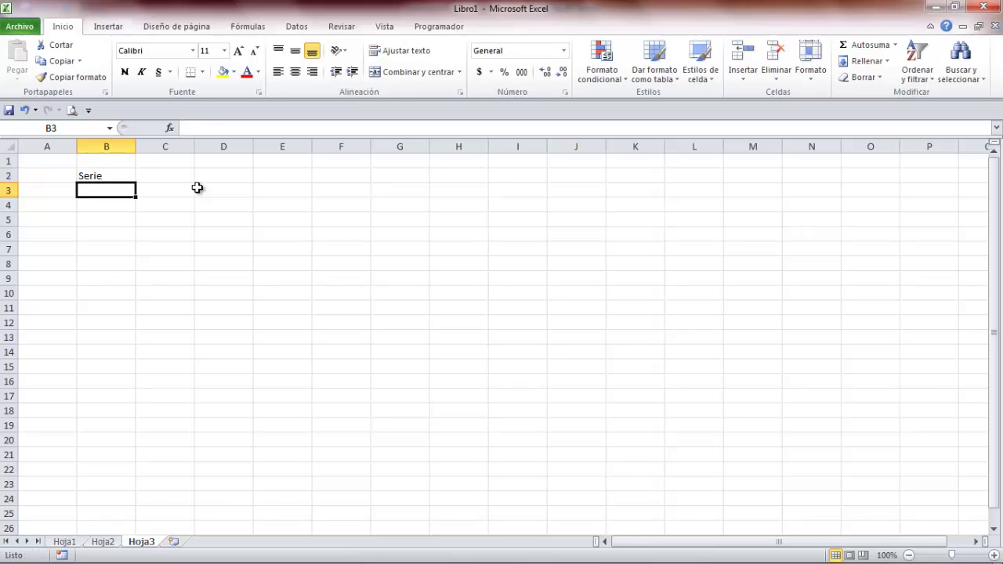
Fill column B with the degree series from 1 in B3 to 360 in B362, in increments of 1
{"action": "type", "text": "1"}
{"action": "key", "text": "Return"}
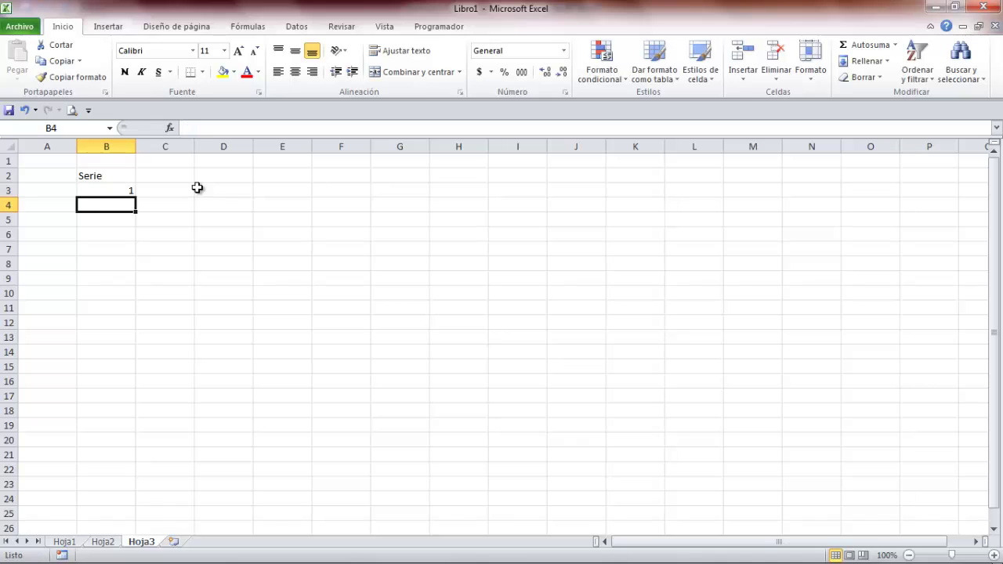
{"action": "type", "text": "2"}
{"action": "key", "text": "Return"}
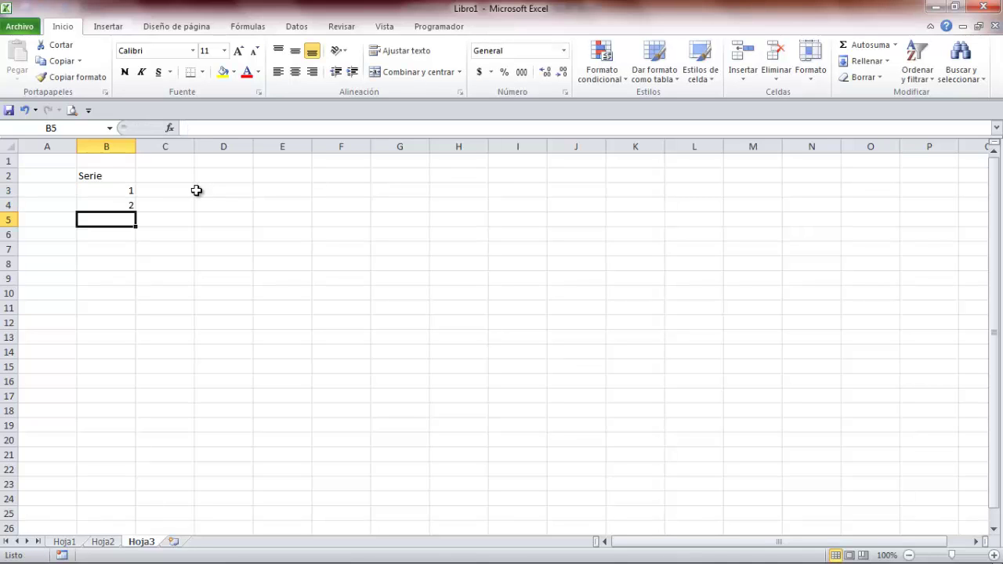
{"action": "left_click_drag", "start_coordinate": [101, 190], "coordinate": [129, 502]}
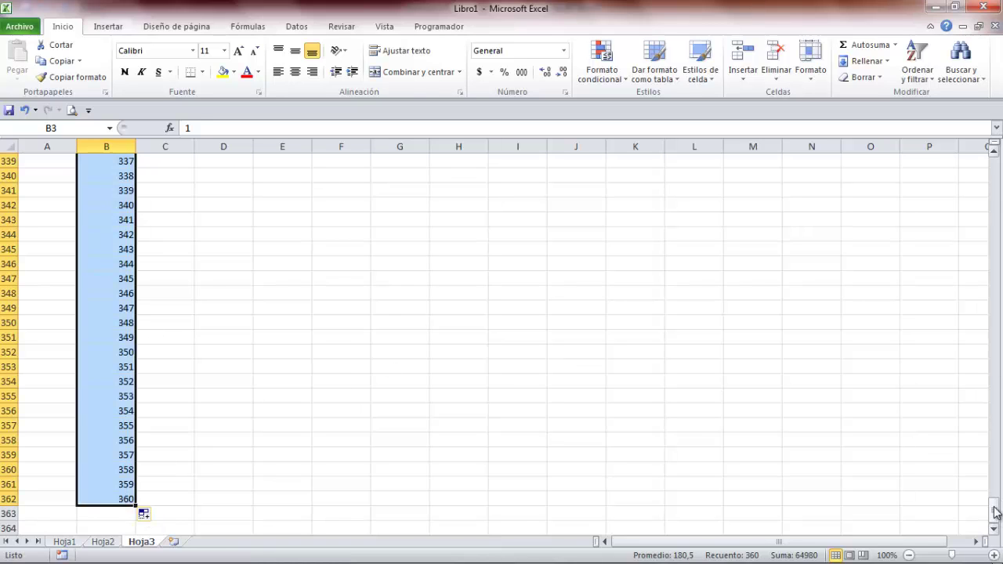
{"action": "left_click_drag", "start_coordinate": [994, 516], "coordinate": [930, 152]}
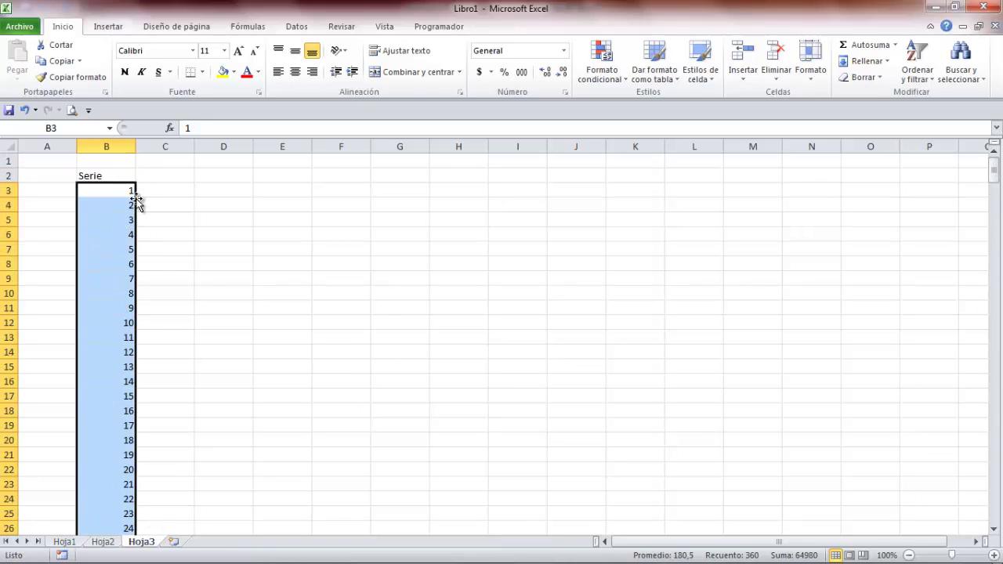
Enter the headings Radianes 1 in C2 and Radianes 2 in D2
{"action": "left_click", "coordinate": [167, 175]}
{"action": "type", "text": "Radianes 1"}
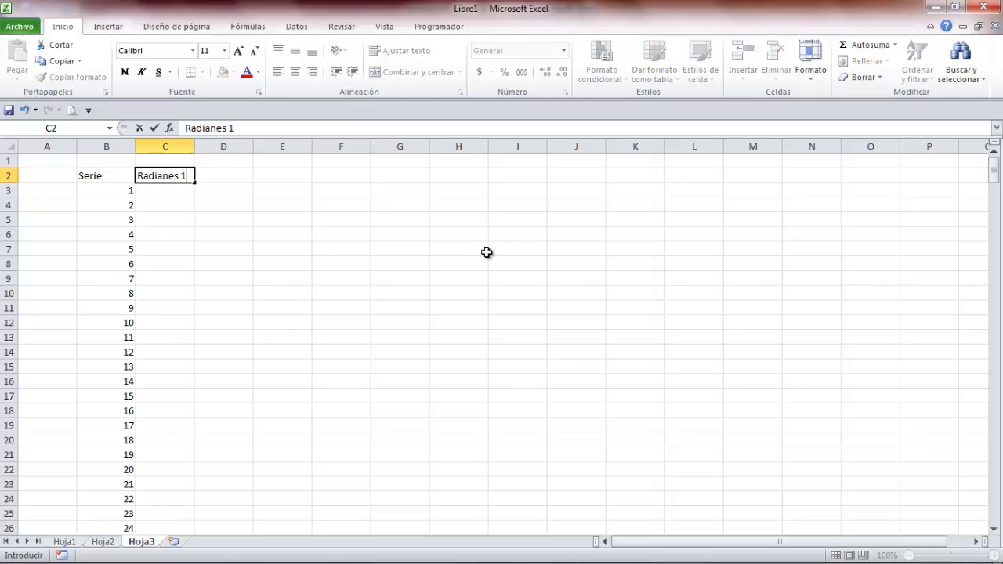
{"action": "key", "text": "Tab"}
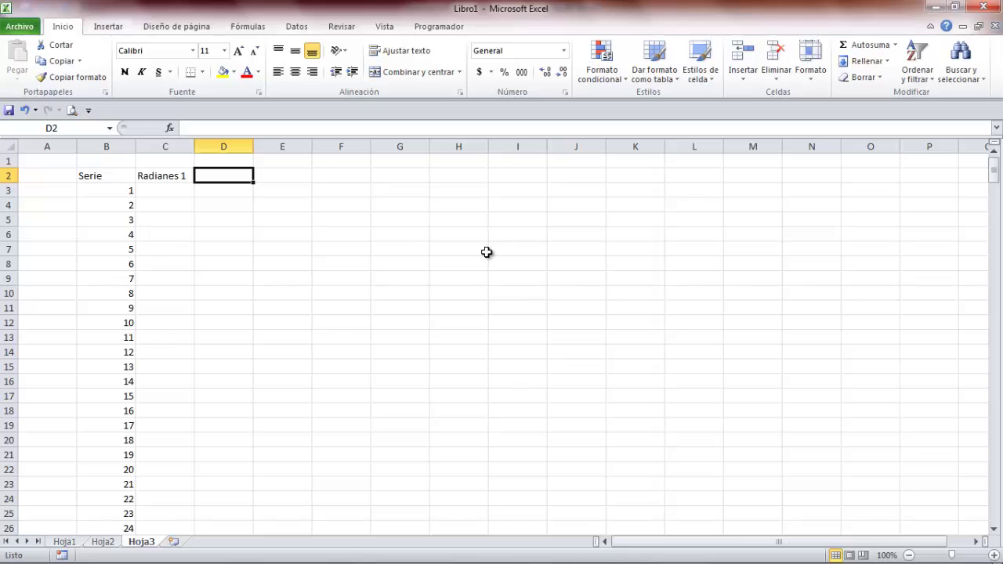
{"action": "type", "text": "Radianes"}
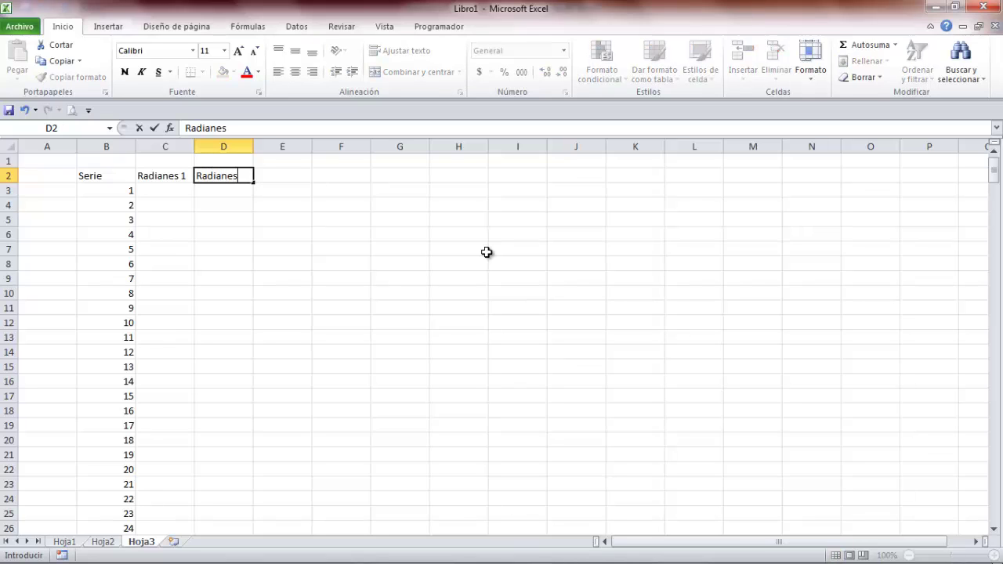
{"action": "type", "text": " 2"}
{"action": "key", "text": "Return"}
Consult the first conversion method in the Word document and enter the formula =(B3*PI())/180 in C3 of the Excel sheet
{"action": "key", "text": "Left"}
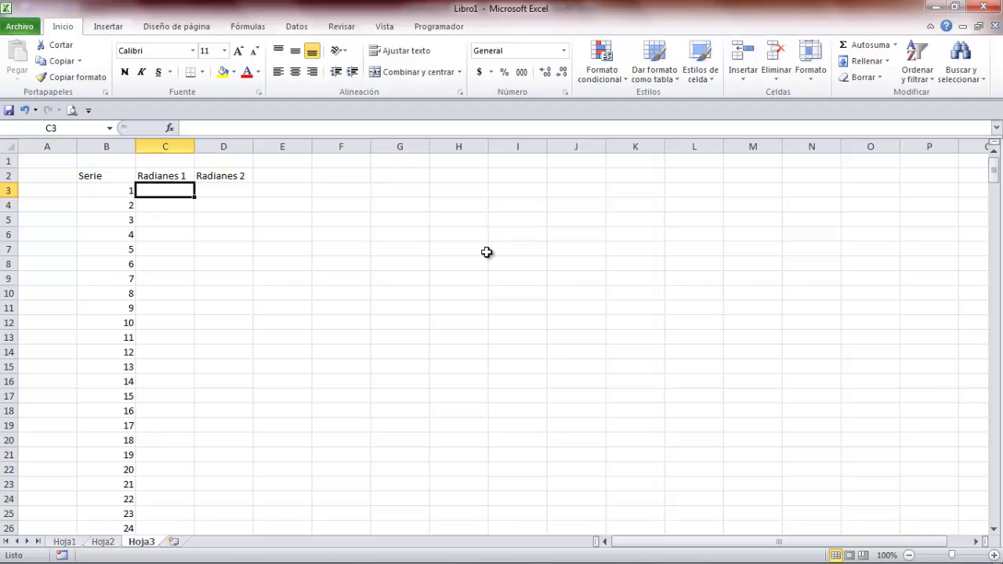
{"action": "type", "text": "="}
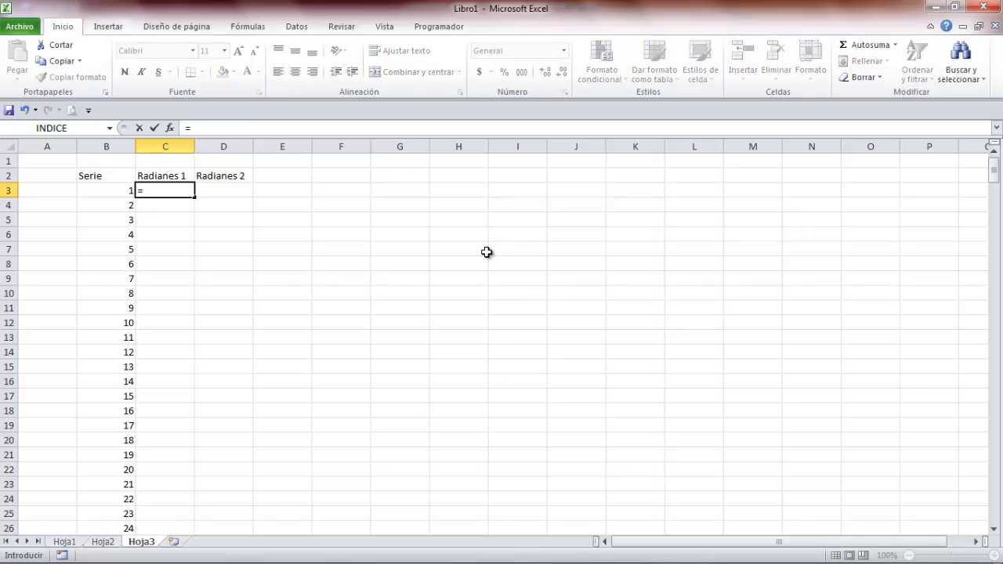
{"action": "key", "text": "alt+Tab"}
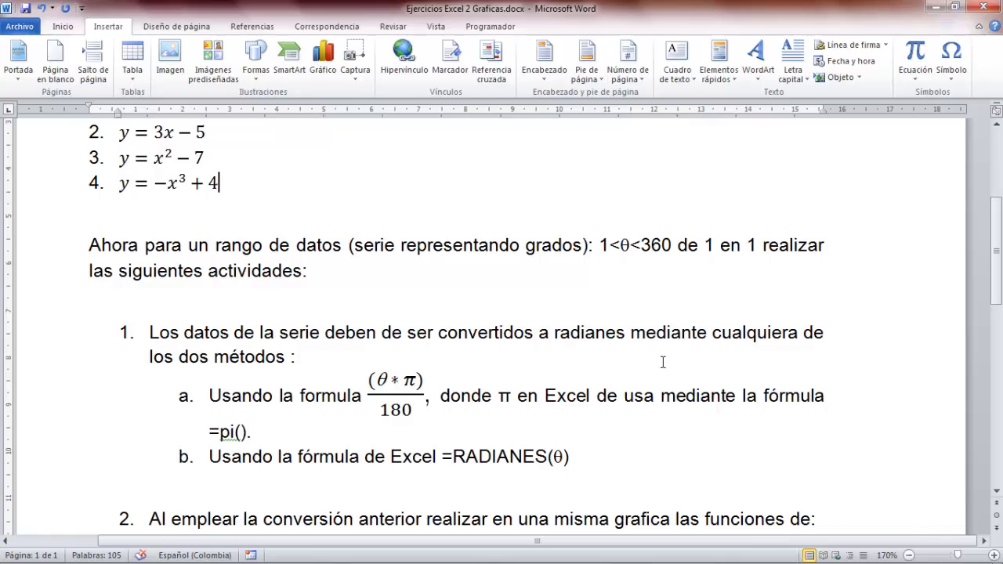
{"action": "key", "text": "alt+Tab"}
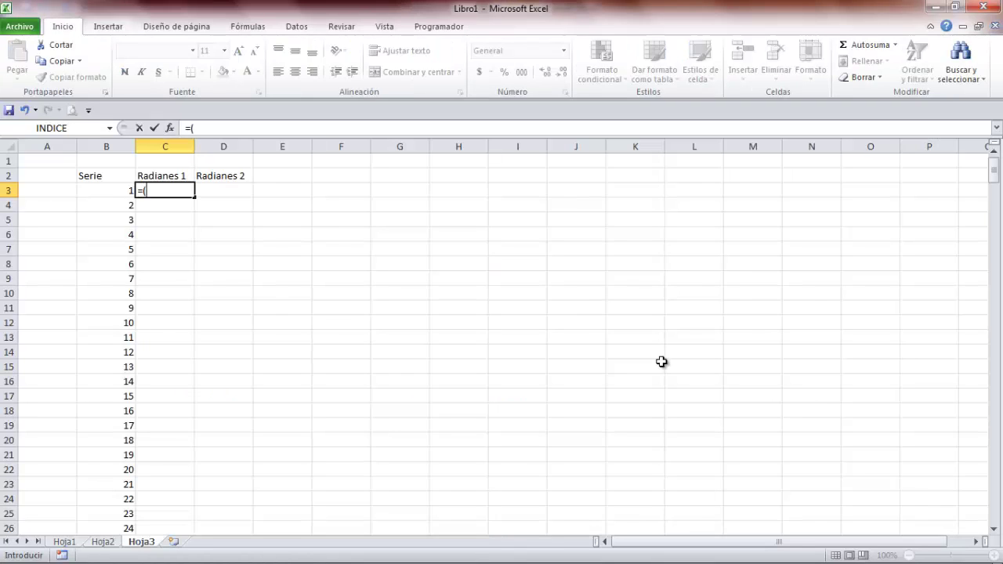
{"action": "key", "text": "alt+Tab"}
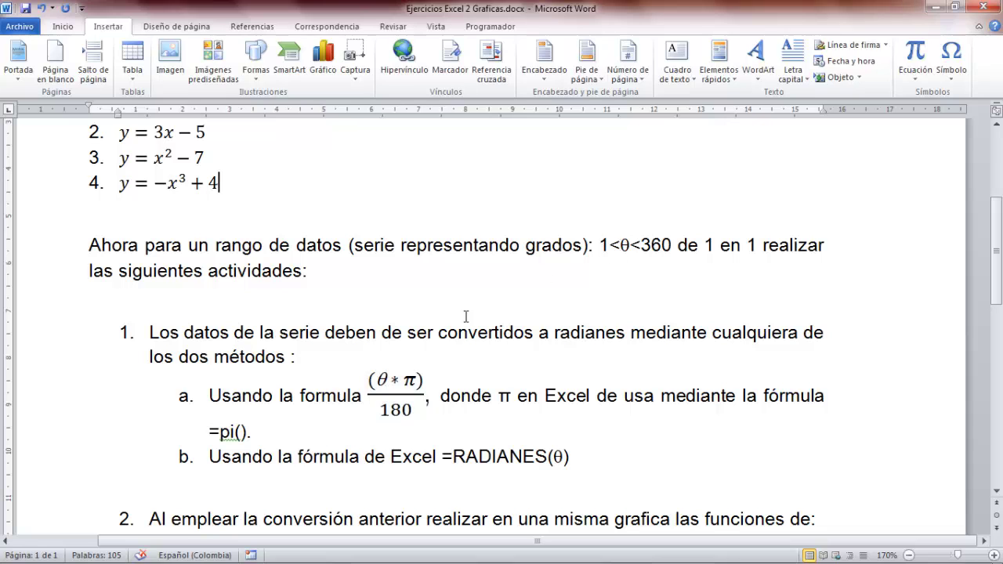
{"action": "key", "text": "alt+Tab"}
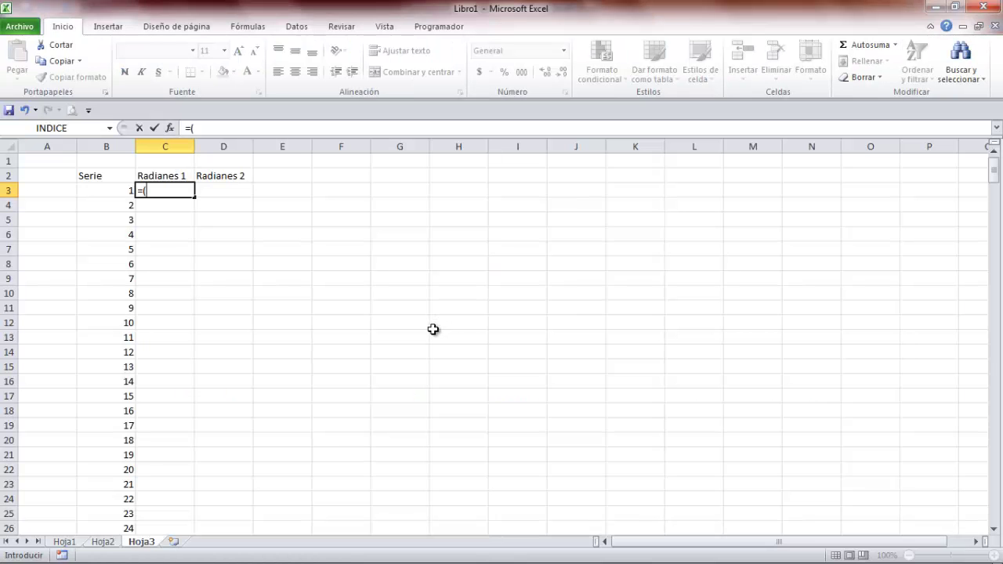
{"action": "left_click", "coordinate": [104, 190]}
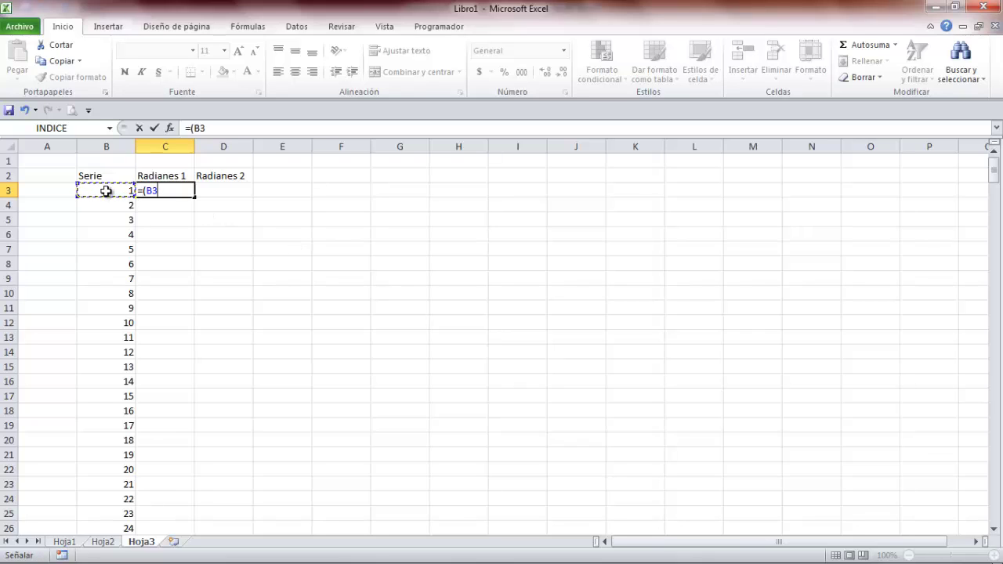
{"action": "type", "text": "*"}
{"action": "key", "text": "alt+Tab"}
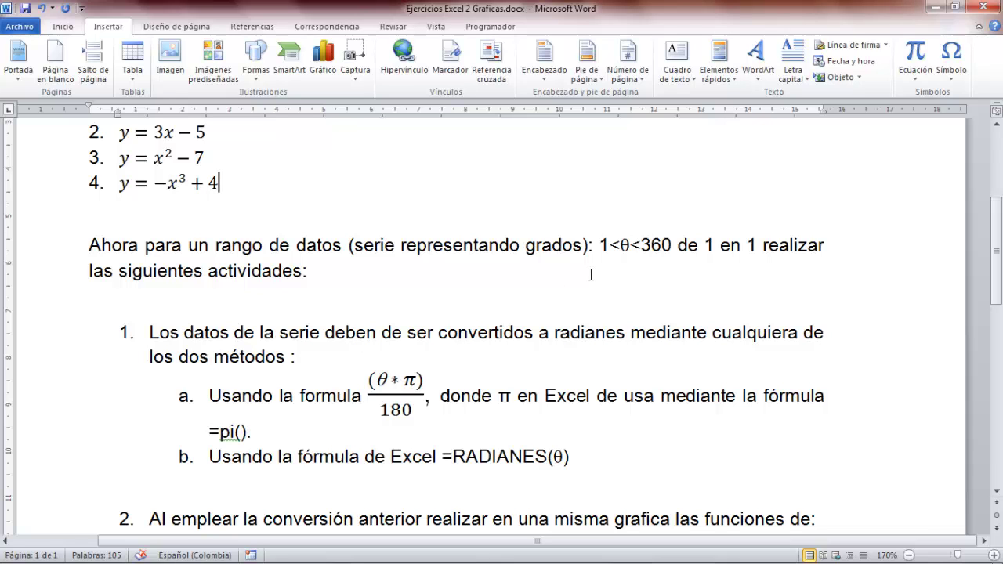
{"action": "key", "text": "alt+Tab"}
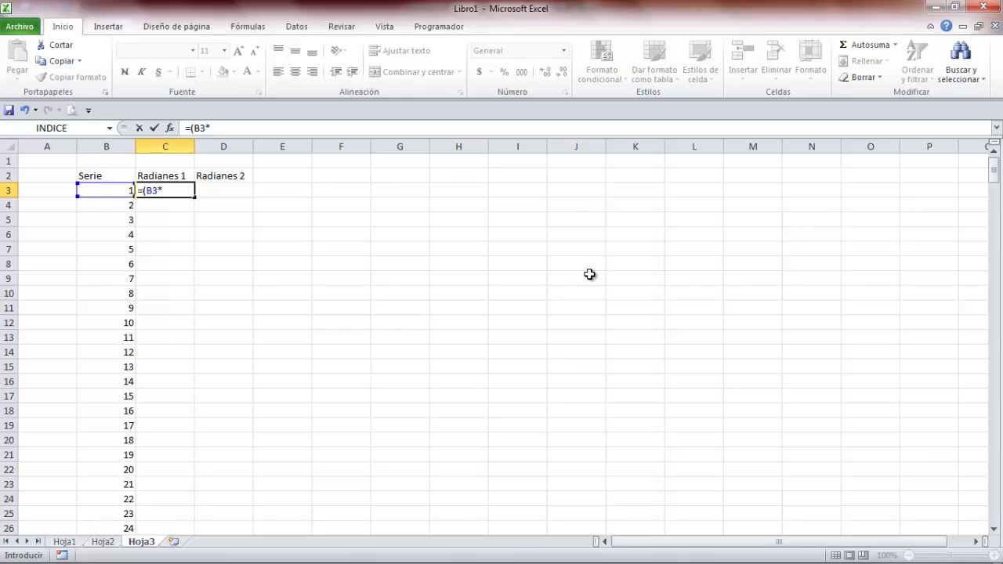
{"action": "type", "text": "pi"}
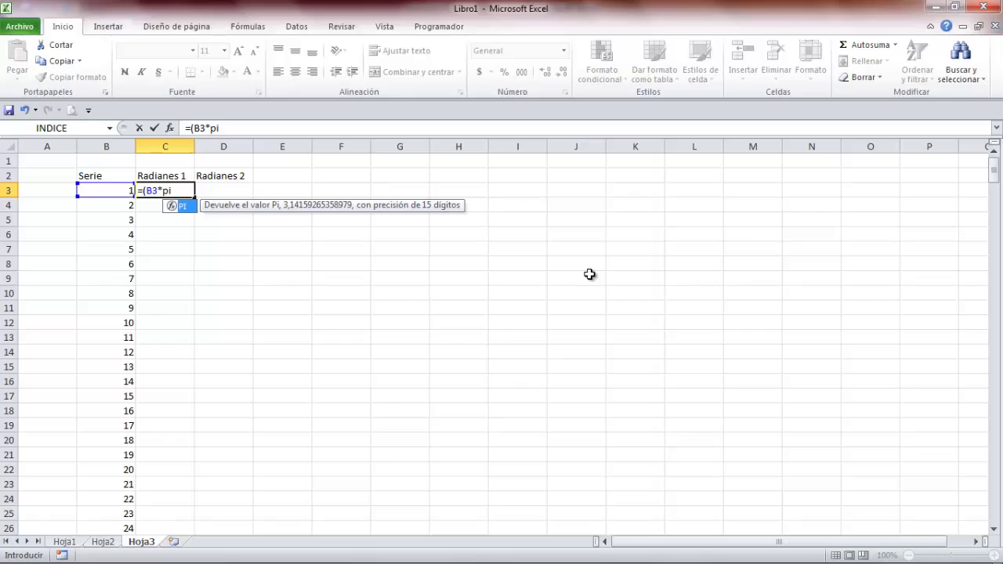
{"action": "type", "text": "()"}
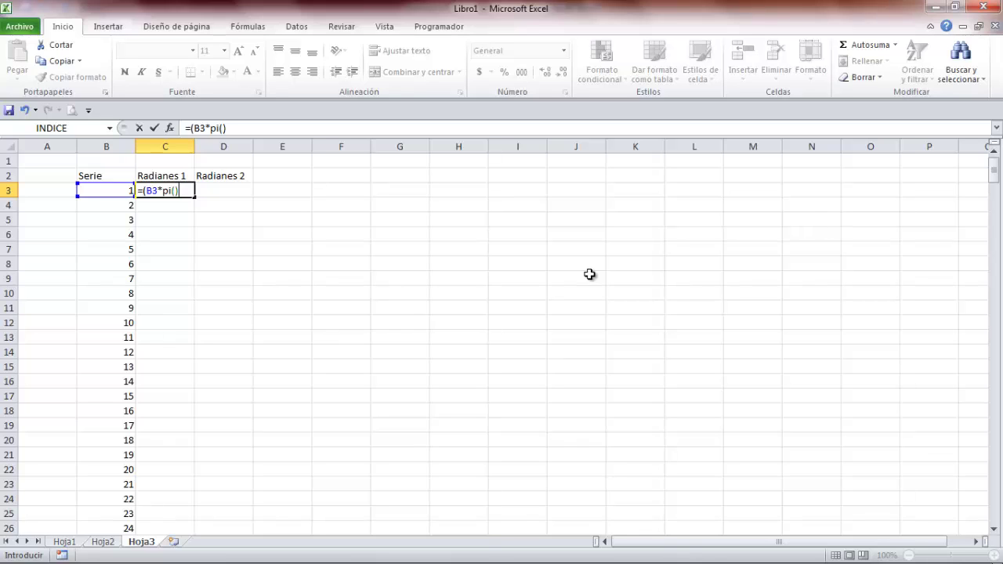
{"action": "type", "text": ")"}
{"action": "type", "text": "/180"}
{"action": "key", "text": "Return"}
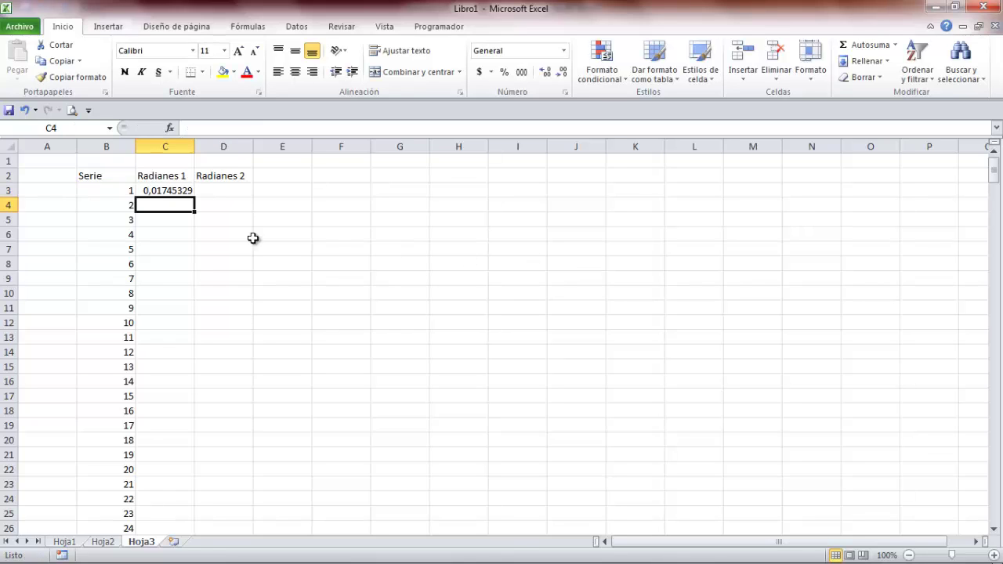
Copy the radians formula from C3 down to C362, alongside the whole degree series
{"action": "left_click", "coordinate": [159, 191]}
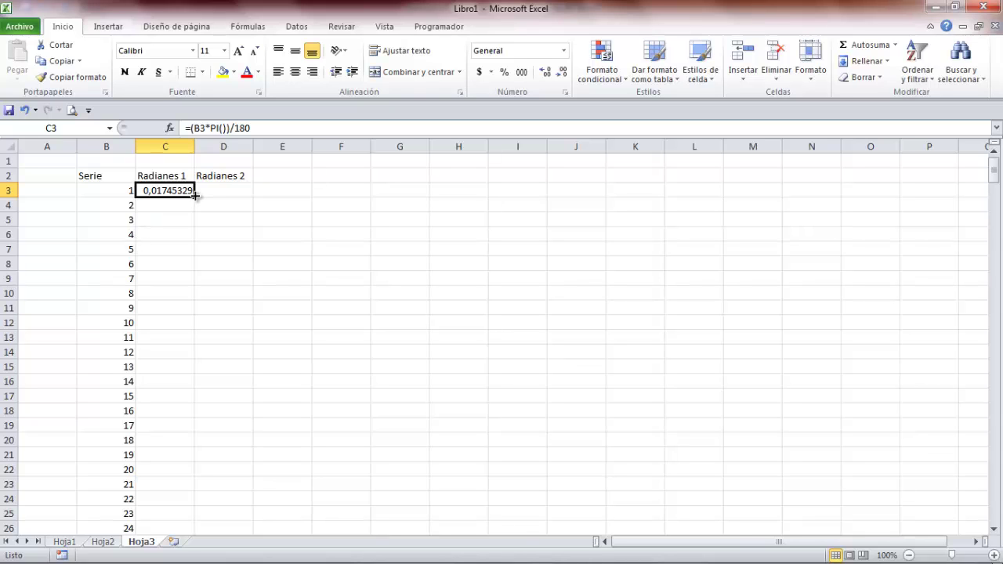
{"action": "left_click_drag", "start_coordinate": [194, 196], "coordinate": [161, 517]}
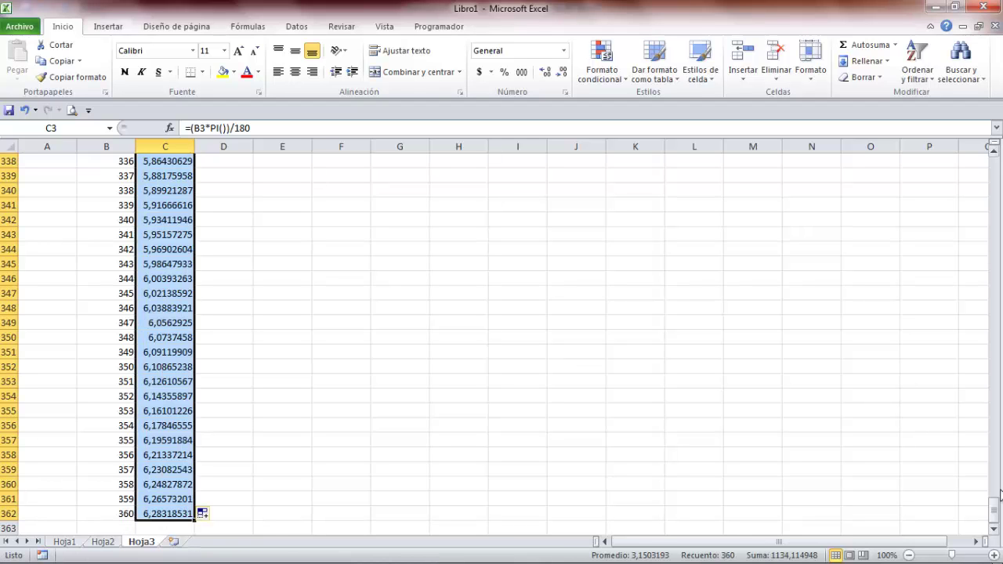
{"action": "left_click_drag", "start_coordinate": [995, 513], "coordinate": [995, 164]}
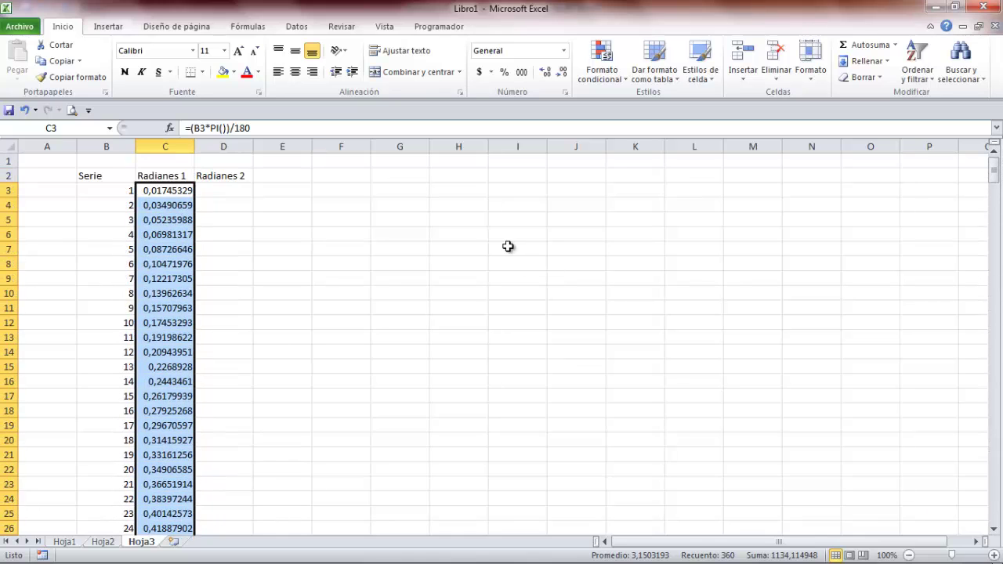
Consult the second conversion method in the Word document and enter the formula =RADIANES(B3) in D3 of the Excel sheet
{"action": "left_click", "coordinate": [216, 190]}
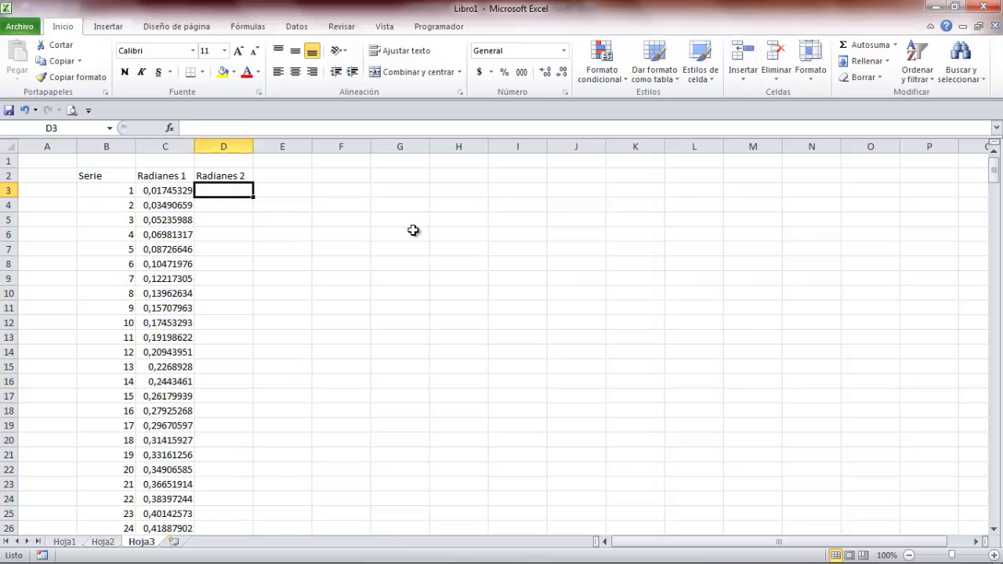
{"action": "key", "text": "alt+Tab"}
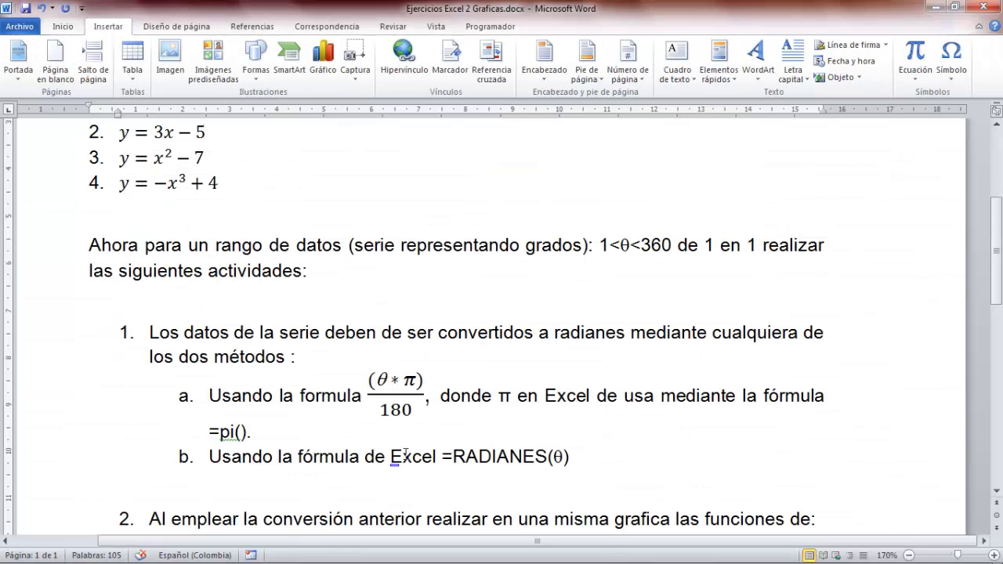
{"action": "double_click", "coordinate": [557, 457]}
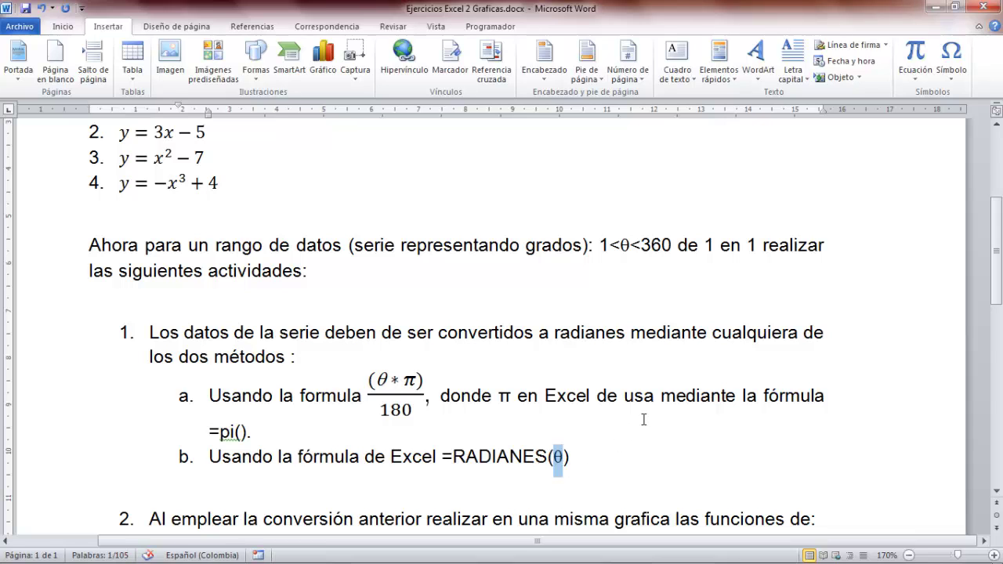
{"action": "left_click", "coordinate": [593, 457]}
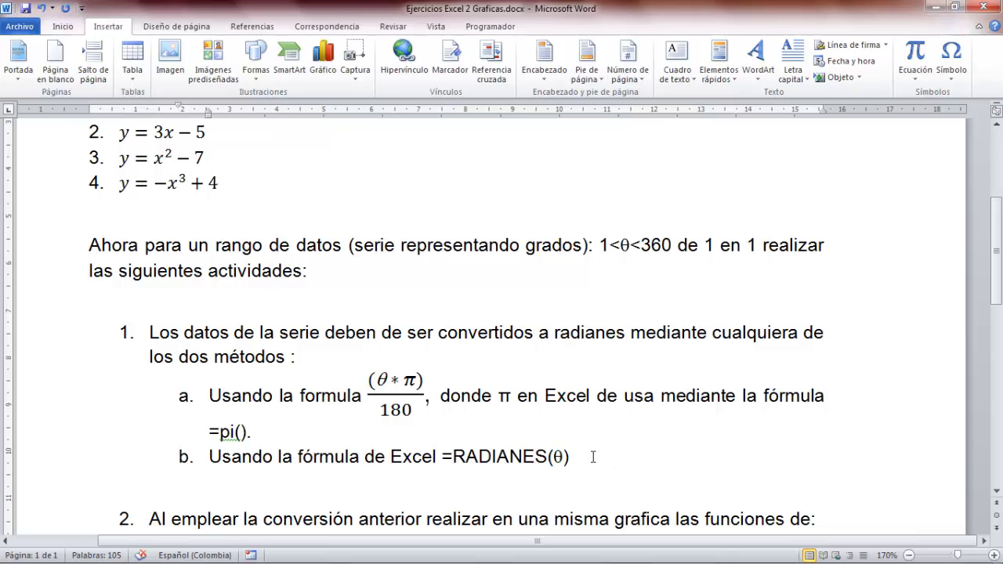
{"action": "key", "text": "alt+Tab"}
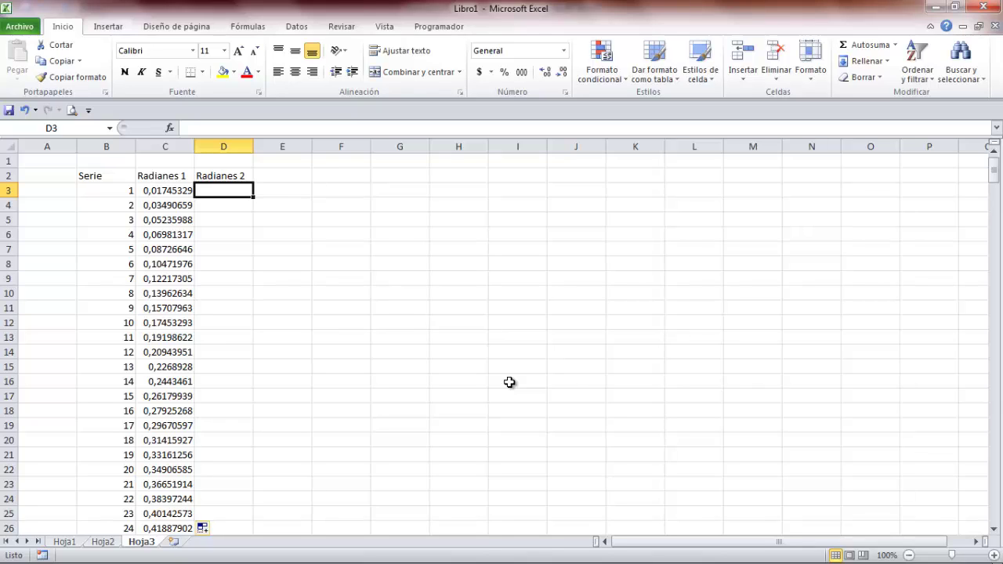
{"action": "type", "text": "="}
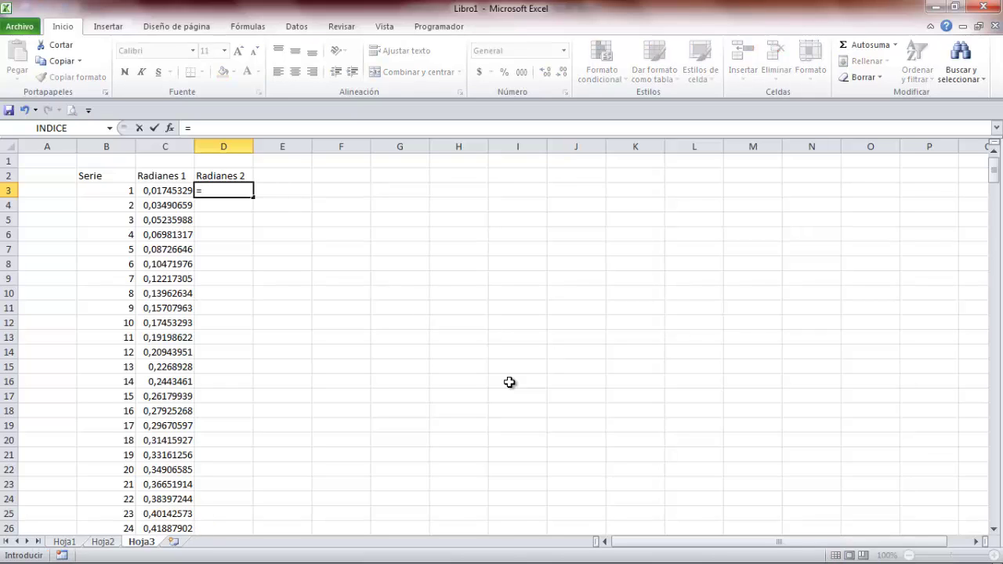
{"action": "type", "text": "rad"}
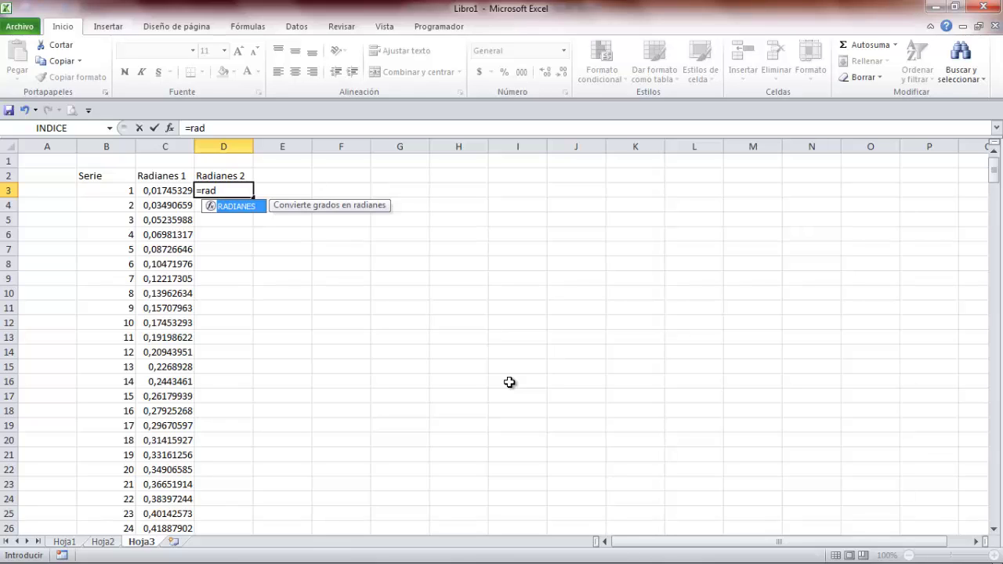
{"action": "key", "text": "Tab"}
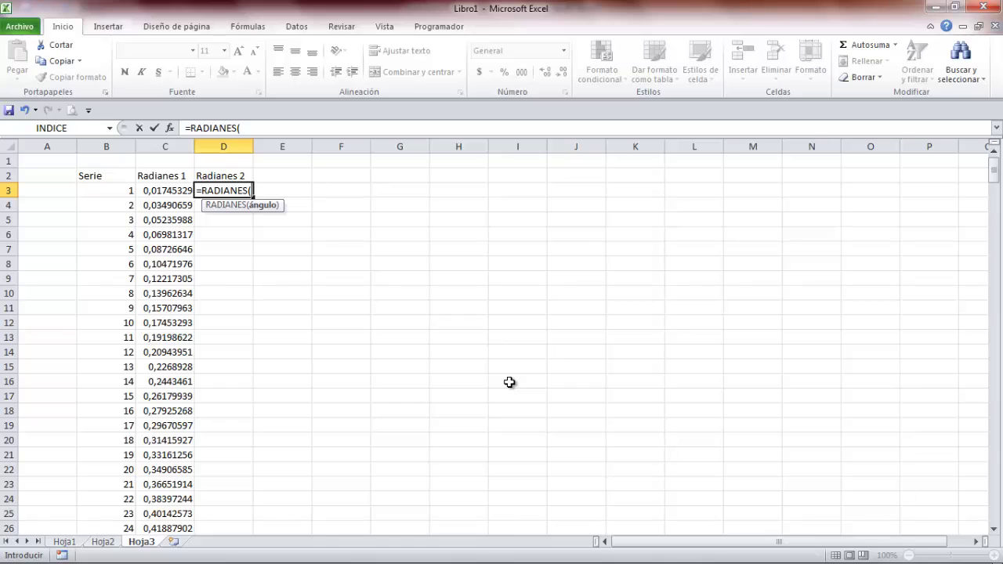
{"action": "left_click", "coordinate": [106, 188]}
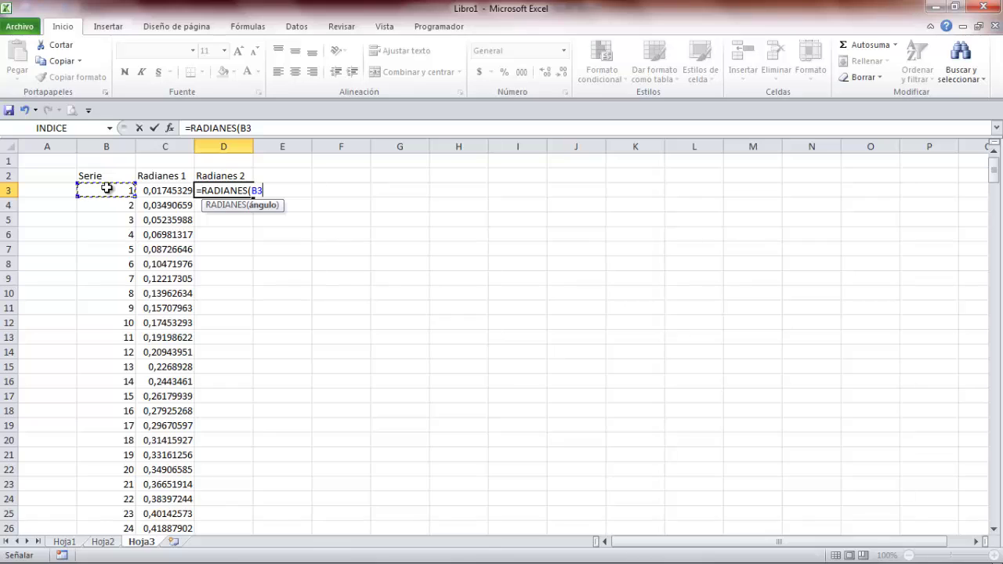
{"action": "type", "text": ")"}
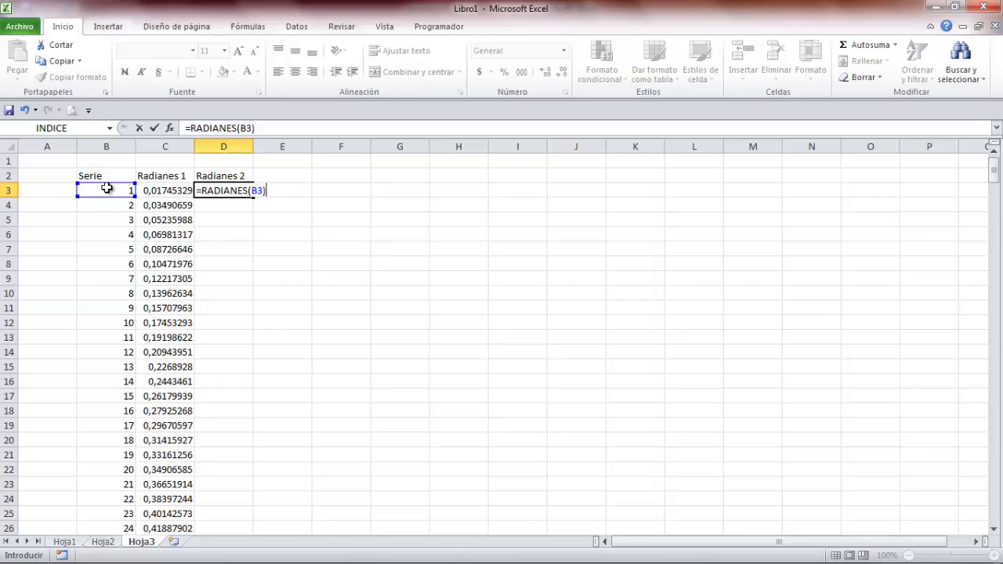
{"action": "key", "text": "Return"}
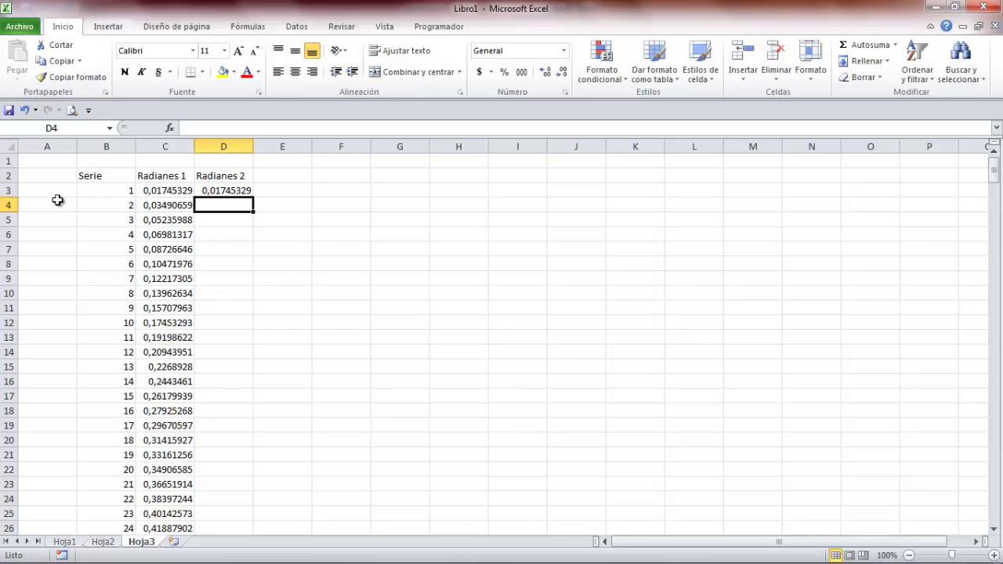
Copy the RADIANES formula from D3 down to D362 and compare its first and last results with those in column C
{"action": "left_click", "coordinate": [167, 190]}
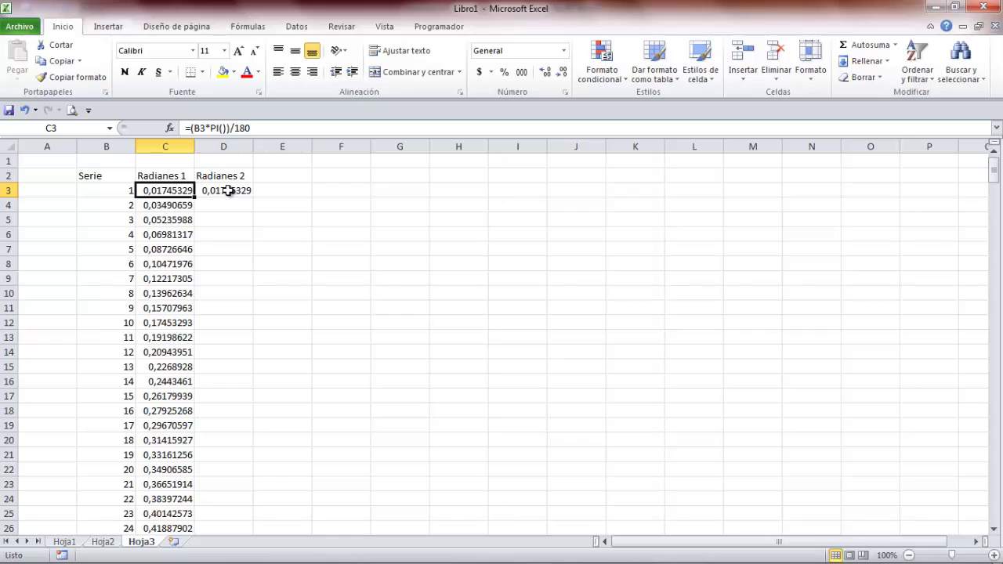
{"action": "left_click", "coordinate": [224, 192]}
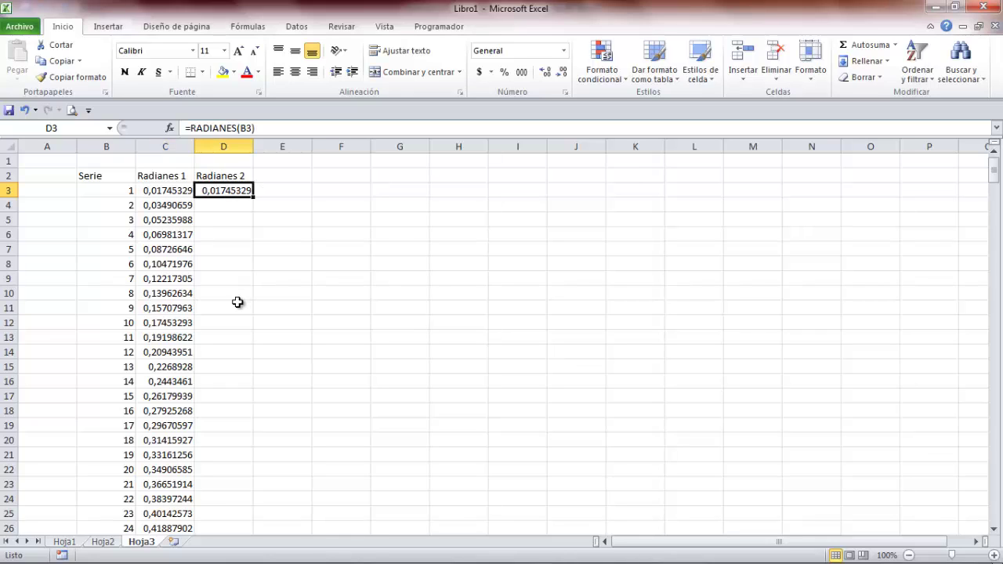
{"action": "left_click_drag", "start_coordinate": [254, 199], "coordinate": [258, 515]}
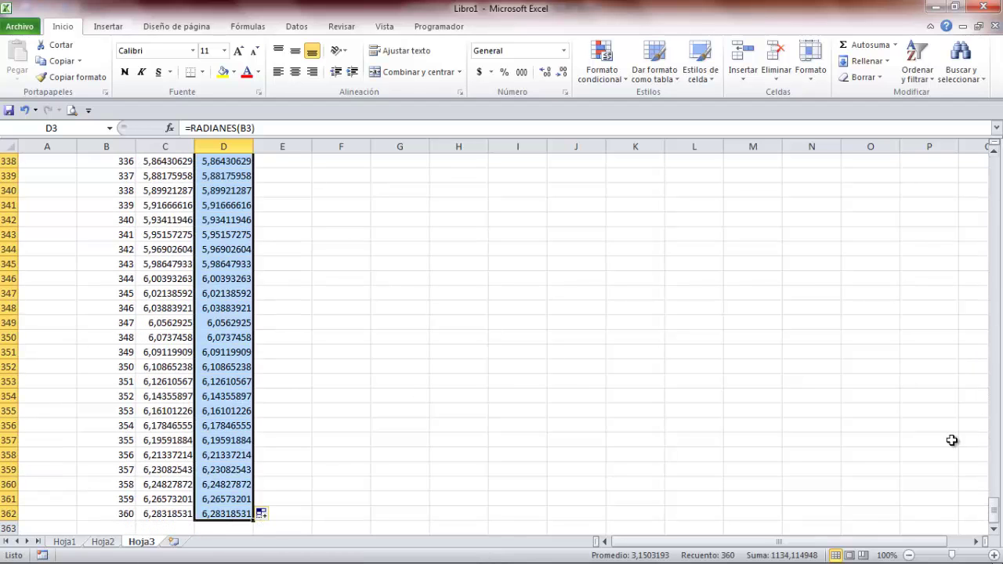
{"action": "left_click", "coordinate": [401, 466]}
{"action": "left_click", "coordinate": [174, 517]}
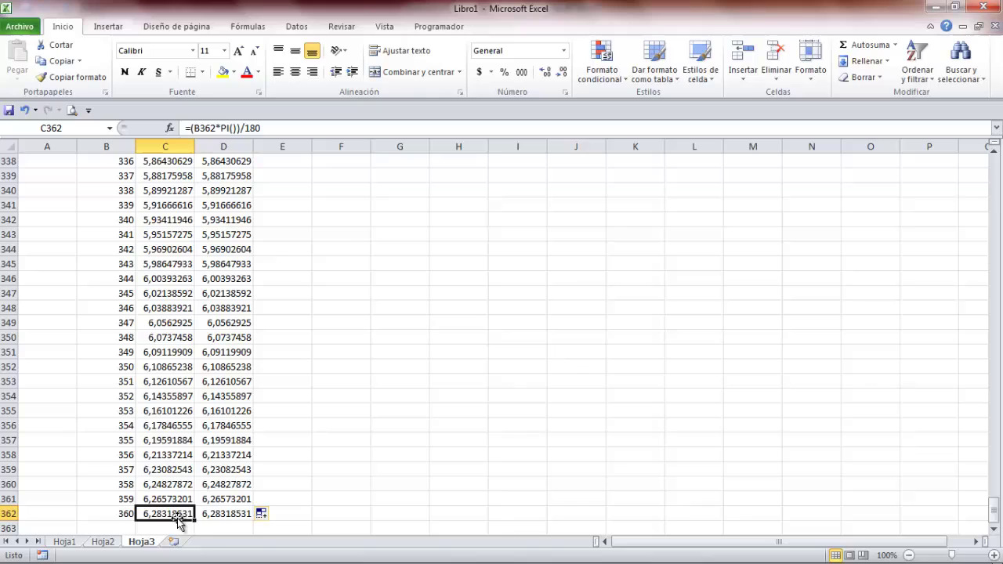
{"action": "left_click", "coordinate": [228, 517]}
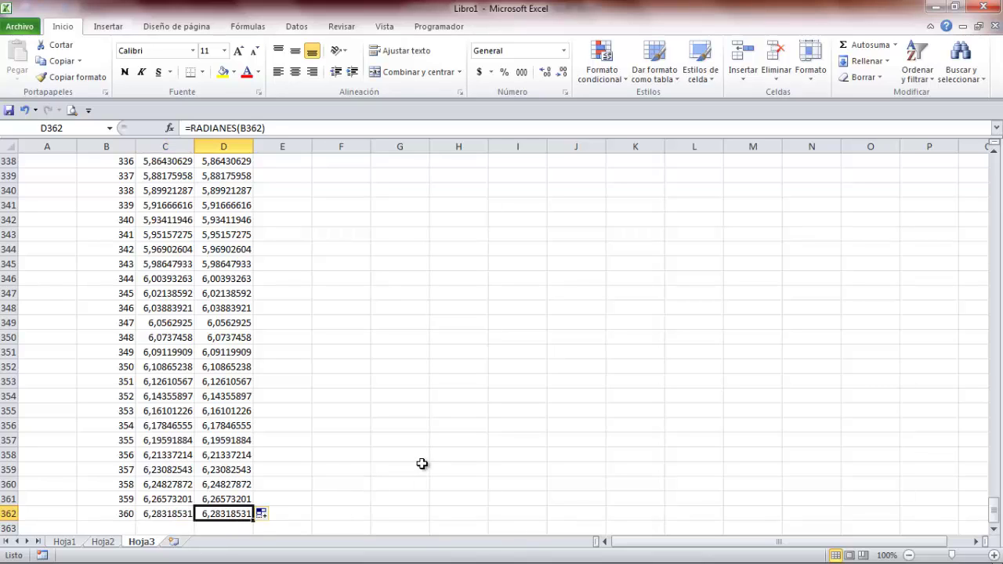
Enter the headings Seno in E2 and Coseno in F2
{"action": "left_click_drag", "start_coordinate": [994, 512], "coordinate": [999, 157]}
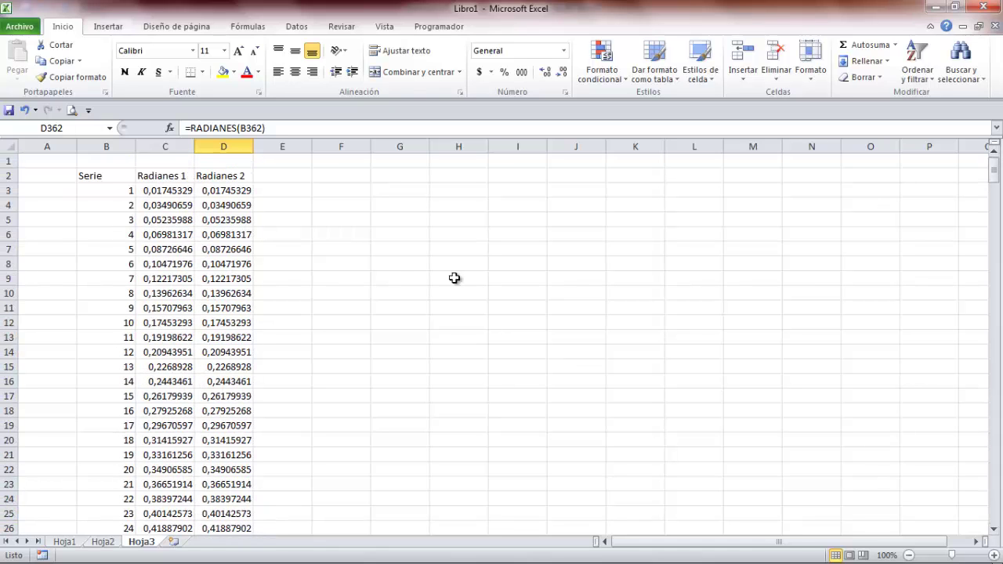
{"action": "left_click", "coordinate": [299, 176]}
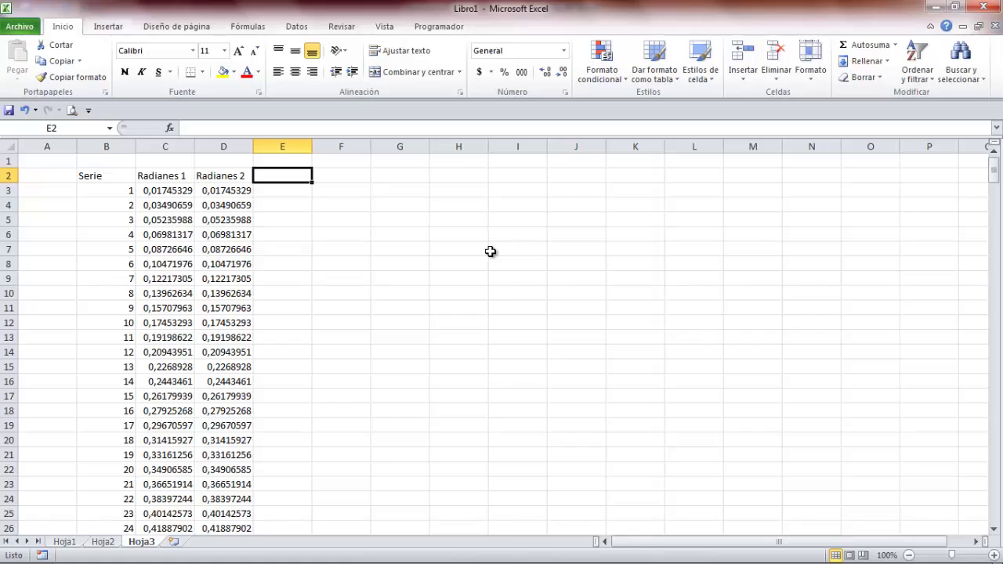
{"action": "type", "text": "Seno"}
{"action": "key", "text": "Return"}
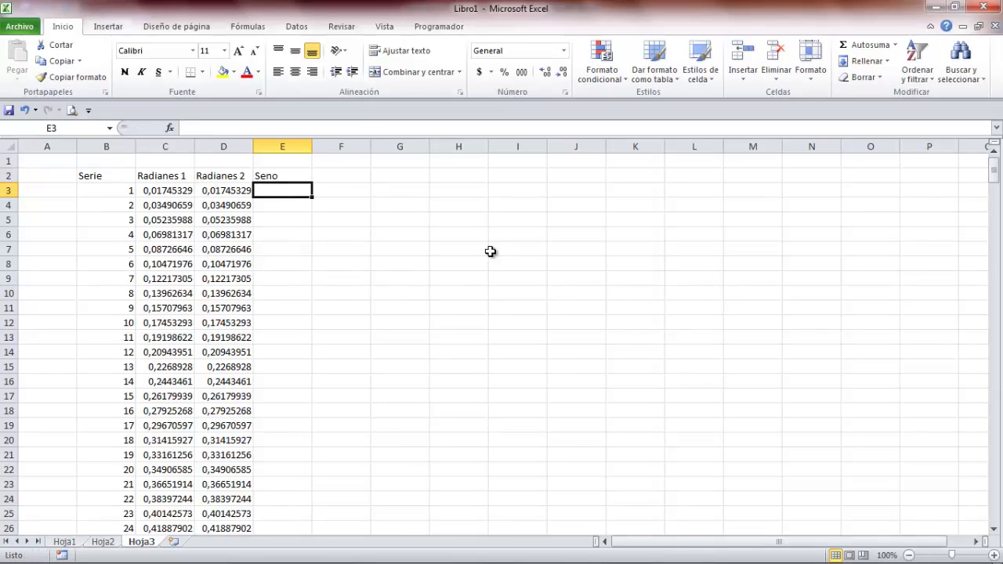
{"action": "key", "text": "Right"}
{"action": "key", "text": "Up"}
{"action": "type", "text": "Cos"}
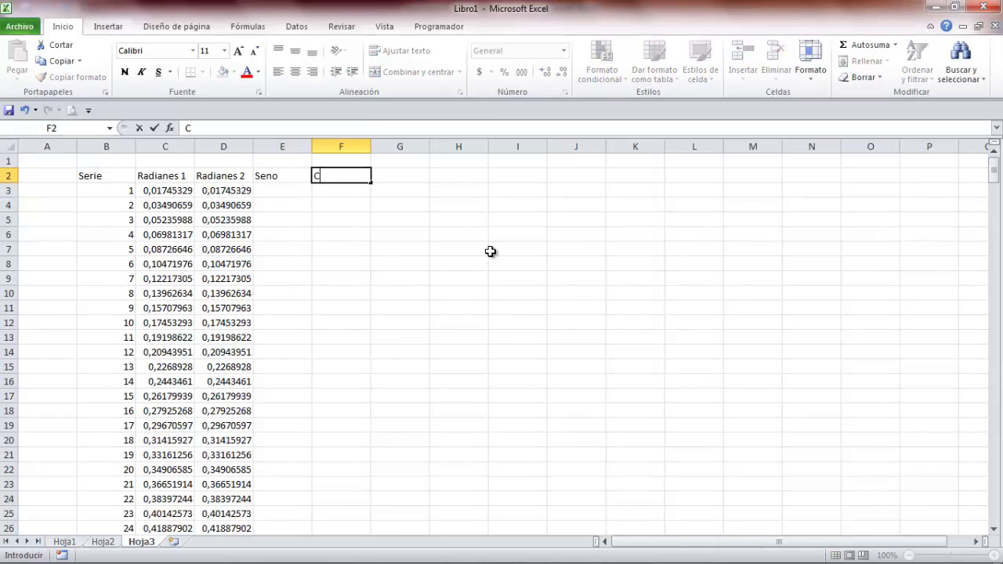
{"action": "key", "text": "BackSpace"}
{"action": "type", "text": "seno"}
{"action": "key", "text": "Return"}
Enter the sine formula =SENO(D3) in E3, using the radians value from the Radianes 2 column
{"action": "key", "text": "Left"}
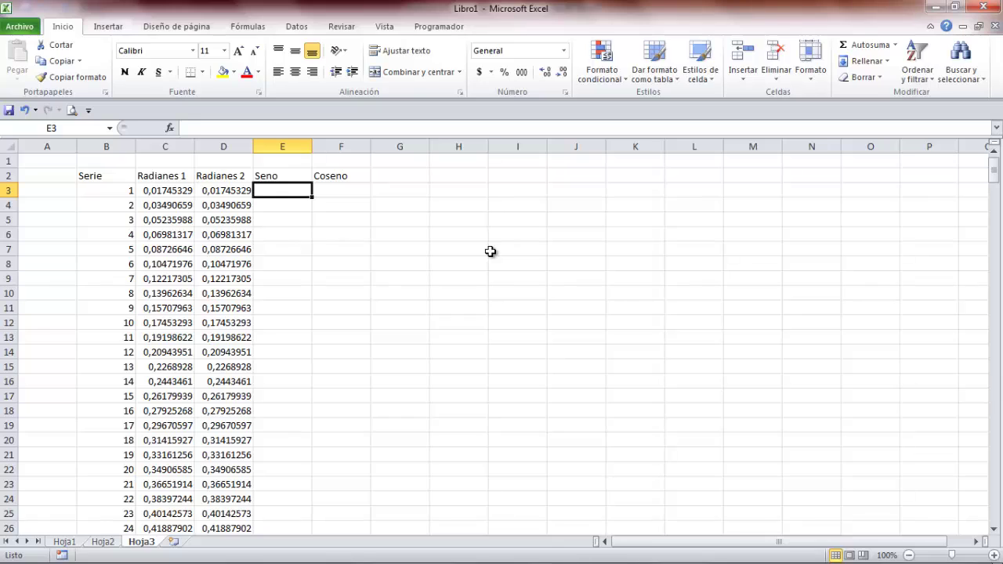
{"action": "type", "text": "="}
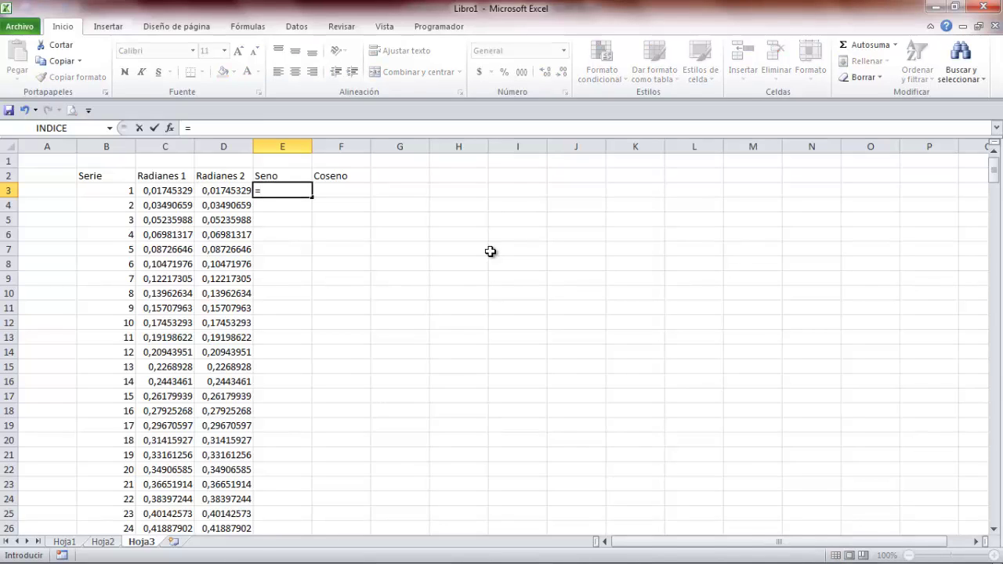
{"action": "type", "text": "s"}
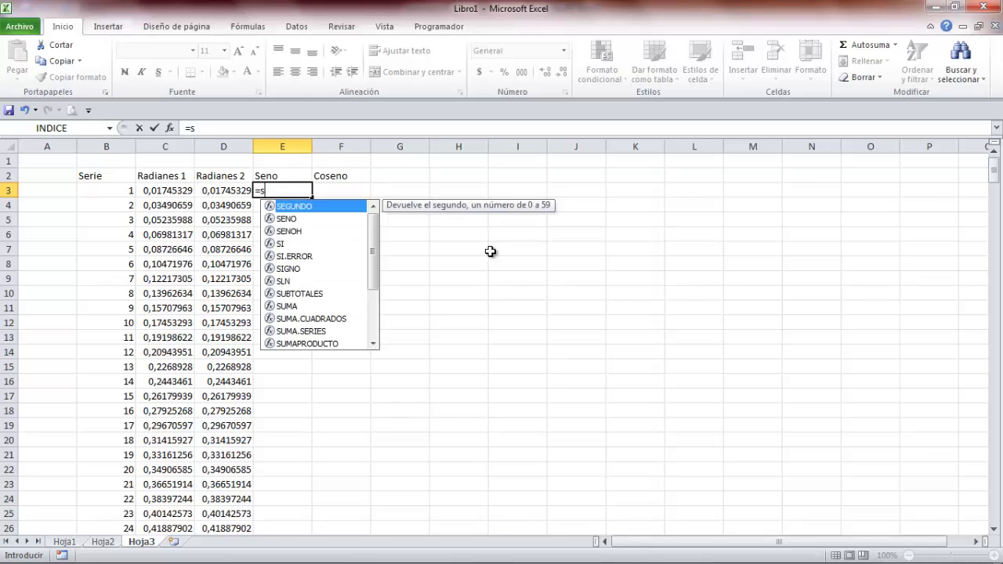
{"action": "type", "text": "en"}
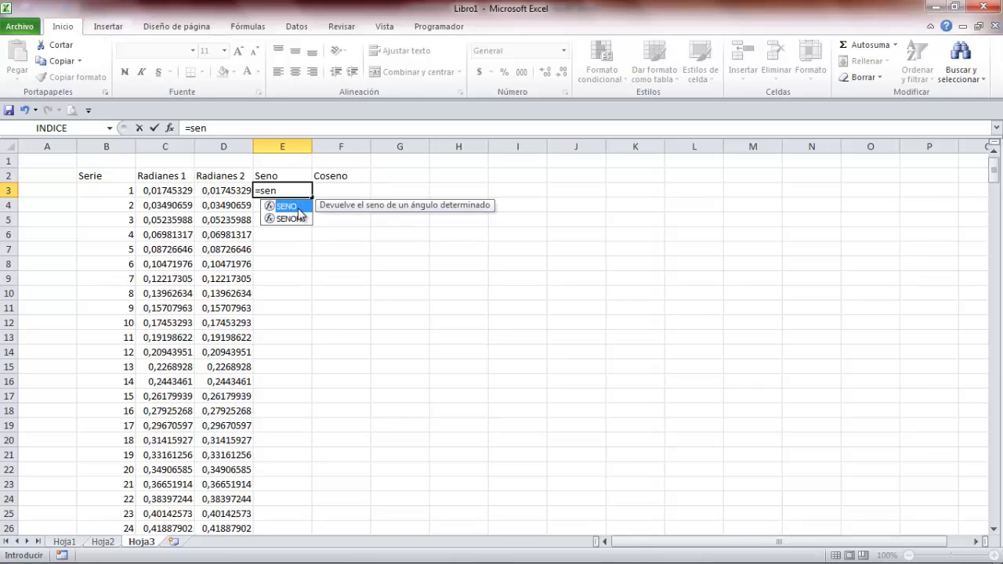
{"action": "double_click", "coordinate": [298, 208]}
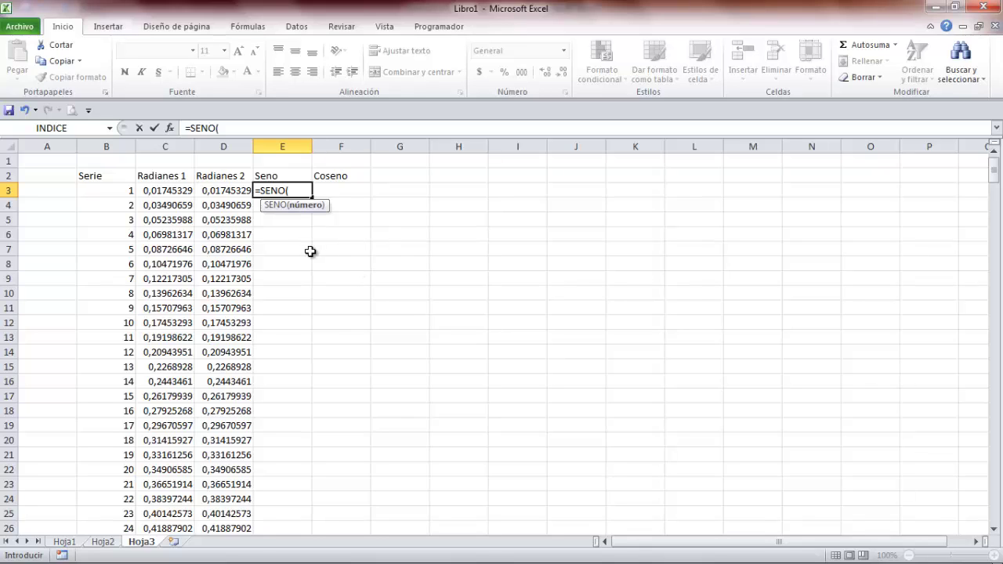
{"action": "left_click", "coordinate": [226, 191]}
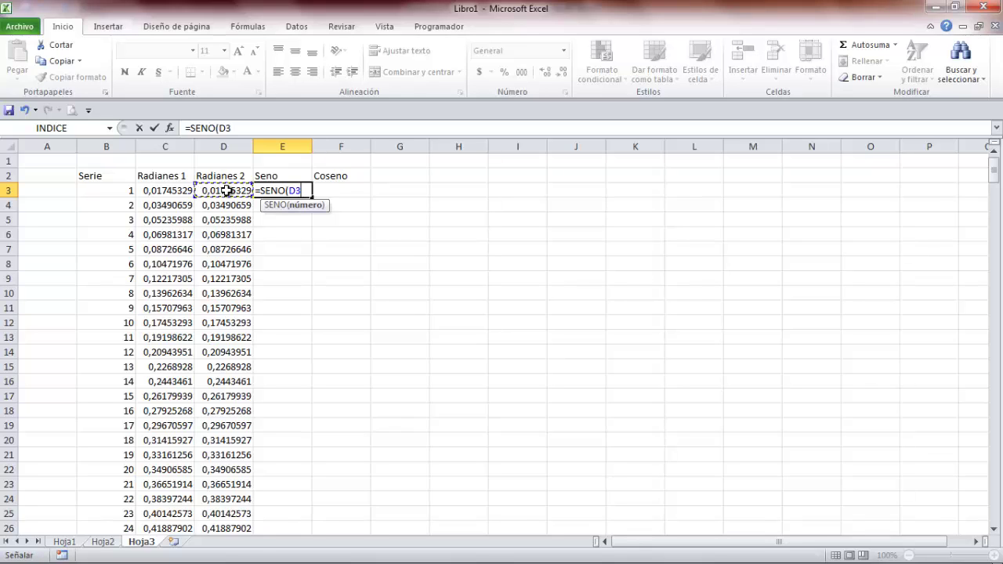
{"action": "type", "text": ")"}
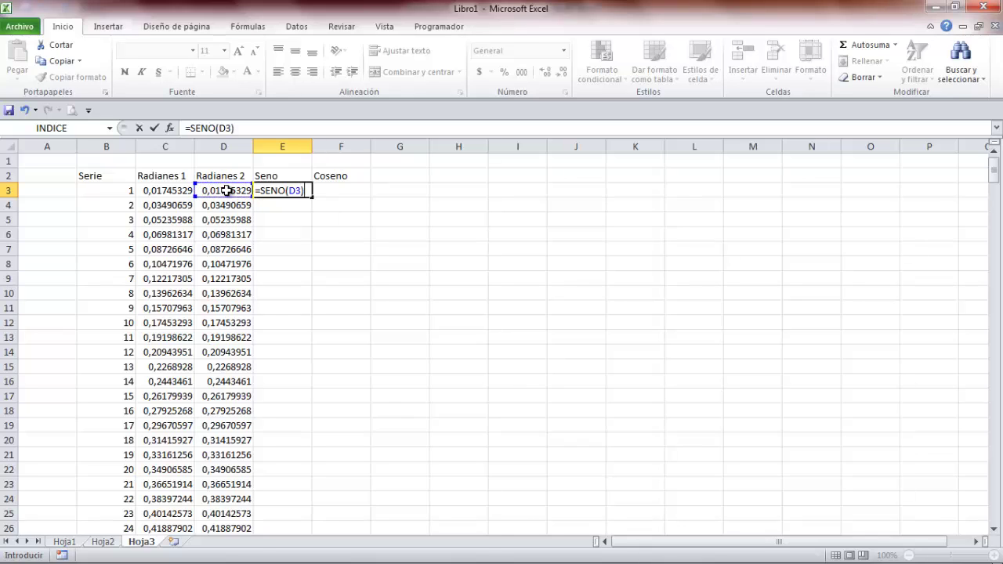
{"action": "key", "text": "Return"}
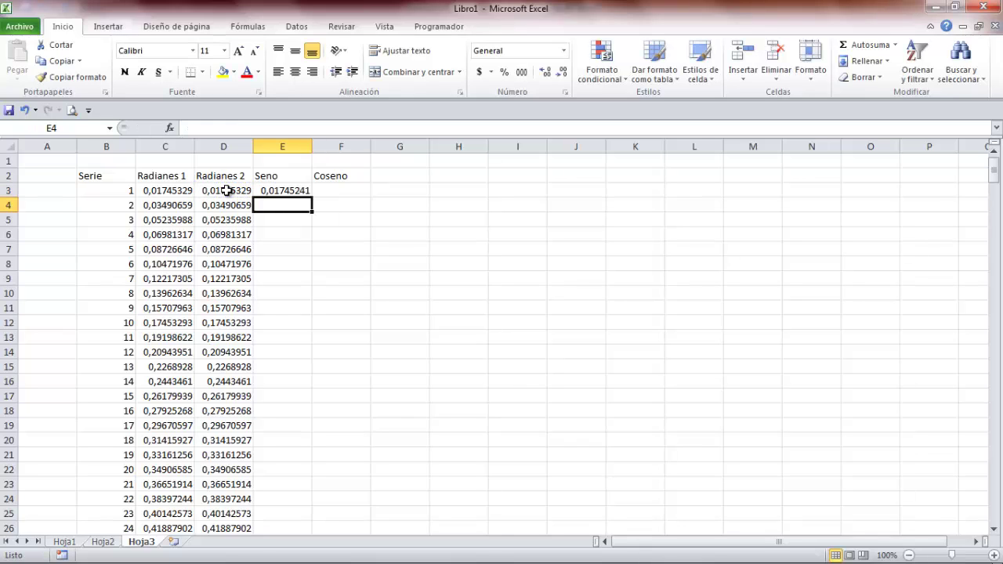
Copy the sine formula from E3 down to E362, alongside the whole radians series
{"action": "left_click", "coordinate": [281, 192]}
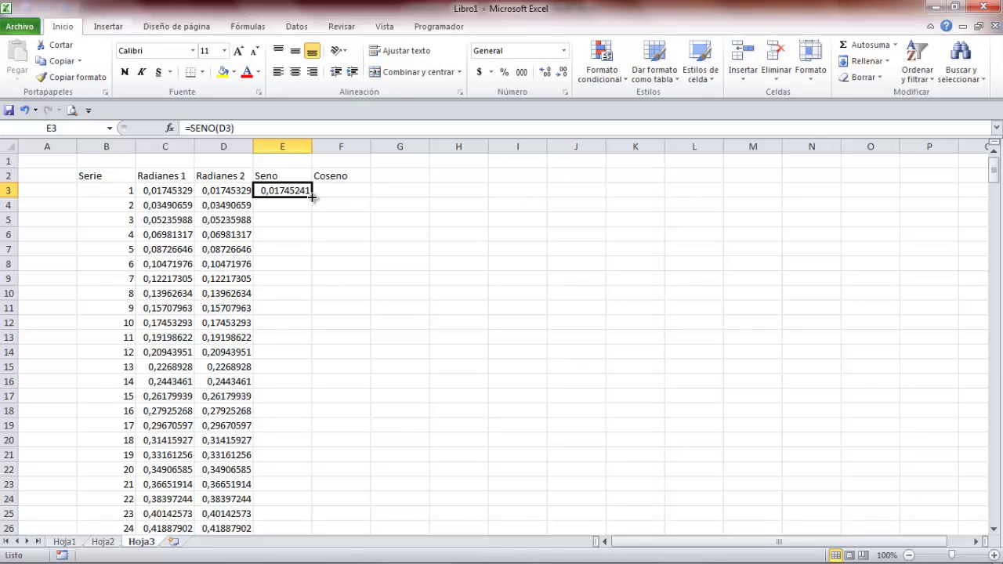
{"action": "left_click_drag", "start_coordinate": [312, 198], "coordinate": [312, 197]}
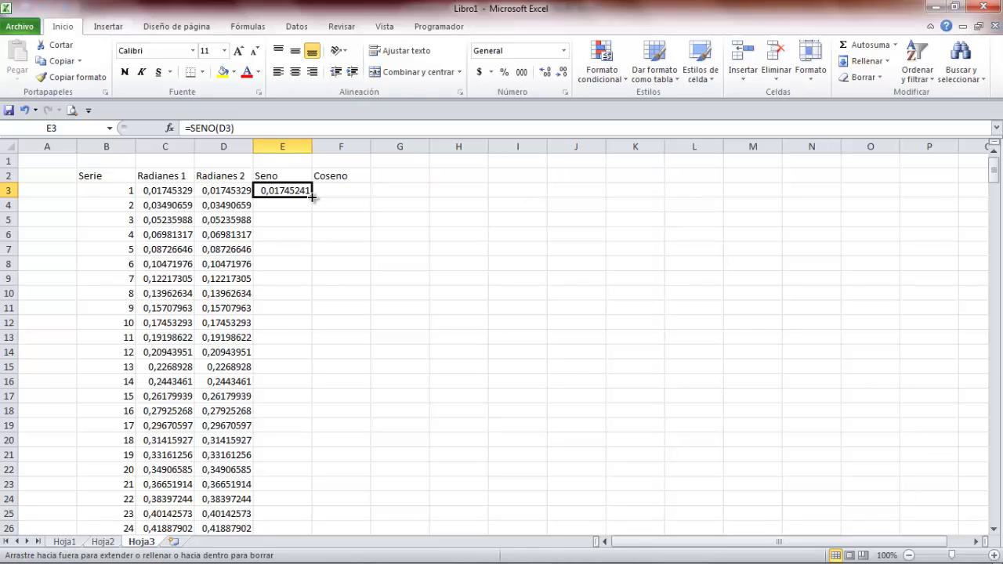
{"action": "left_click_drag", "start_coordinate": [311, 256], "coordinate": [307, 561]}
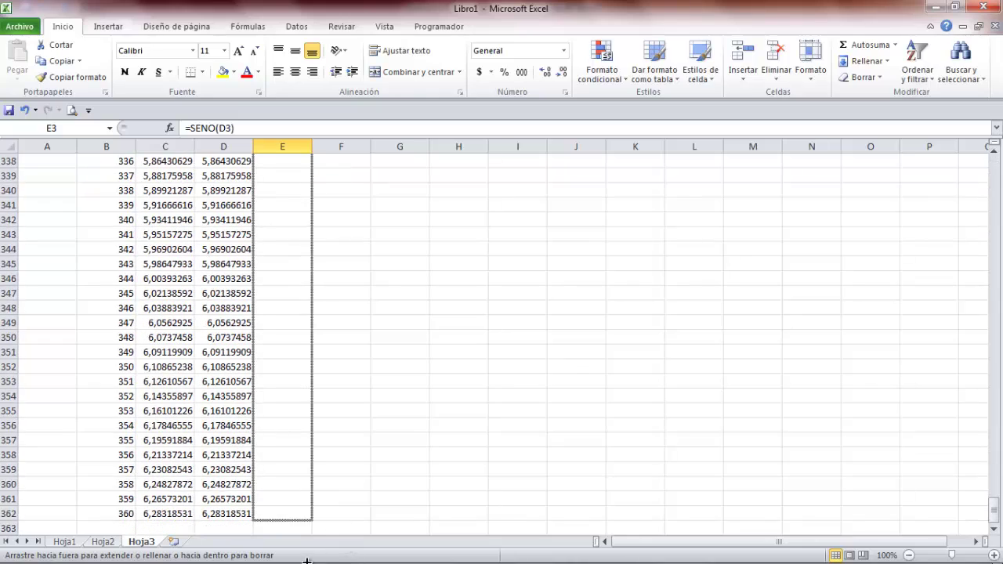
{"action": "left_click_drag", "start_coordinate": [301, 523], "coordinate": [304, 523]}
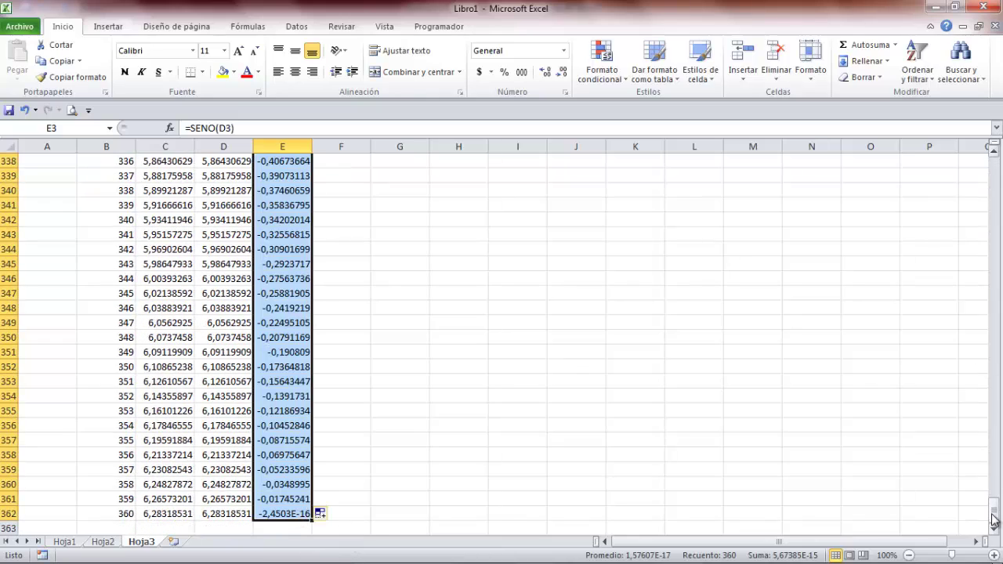
Enter the cosine formula =COS(D3) in F3, using the radians value from the Radianes 2 column
{"action": "left_click_drag", "start_coordinate": [994, 517], "coordinate": [980, 161]}
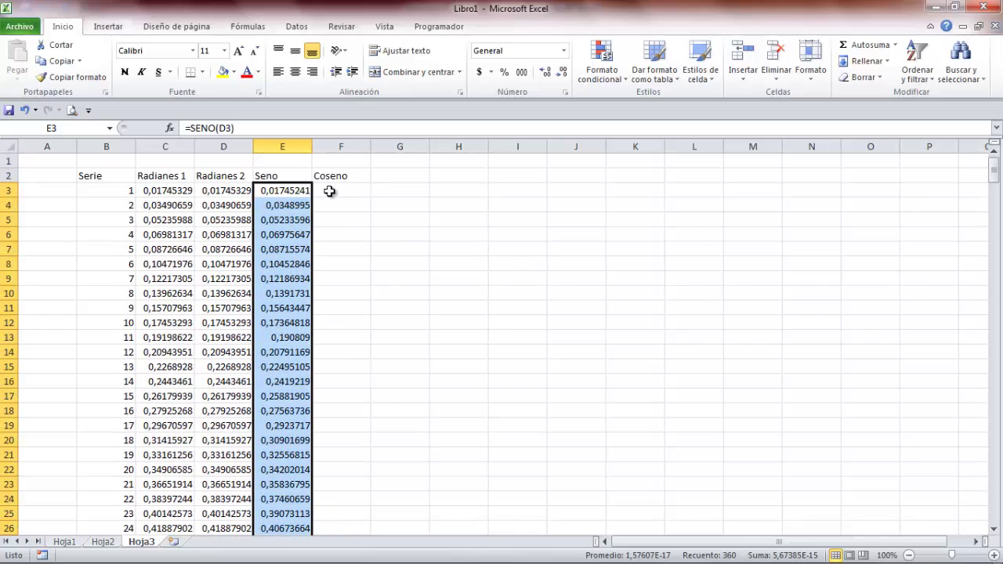
{"action": "left_click", "coordinate": [330, 191]}
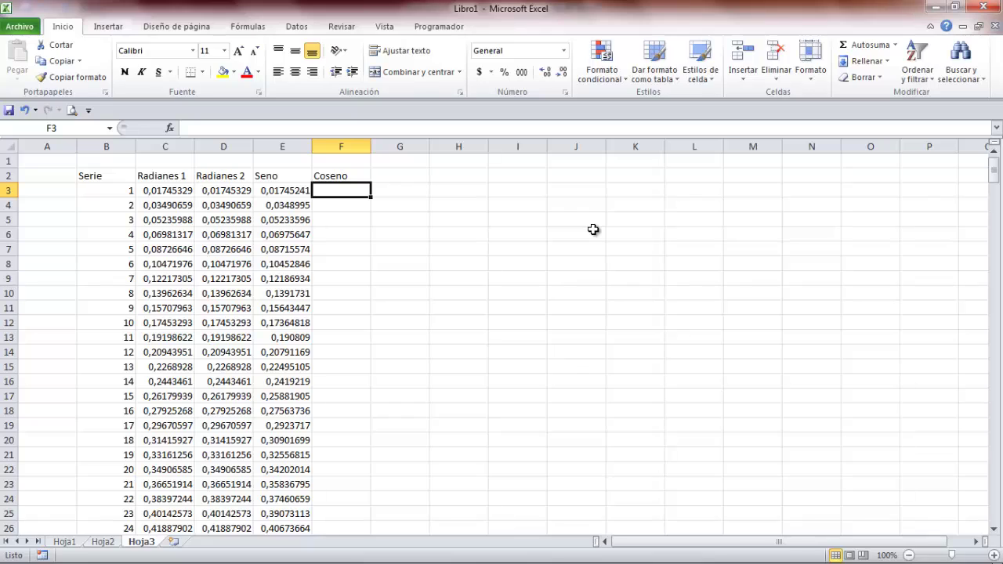
{"action": "type", "text": "=cos"}
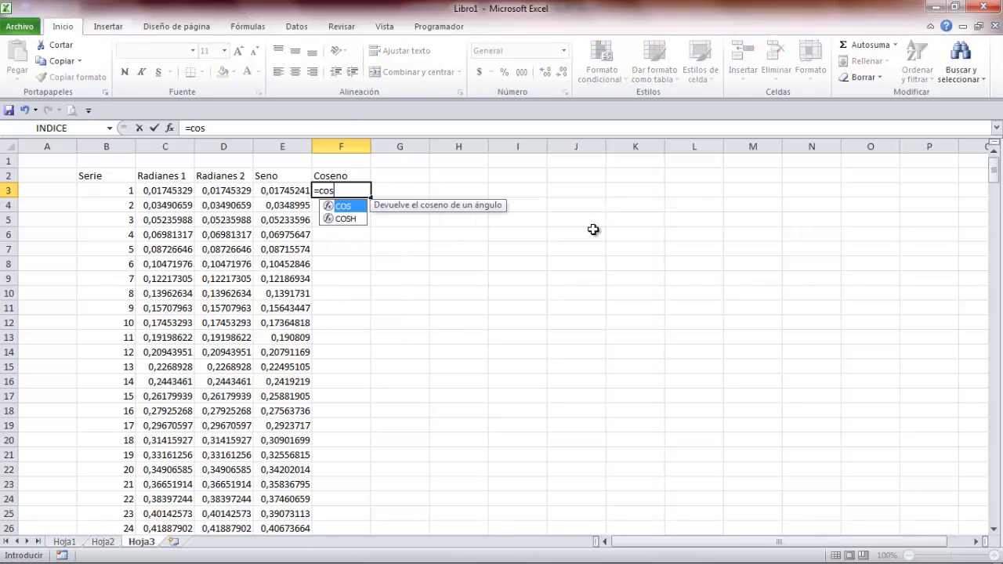
{"action": "key", "text": "Tab"}
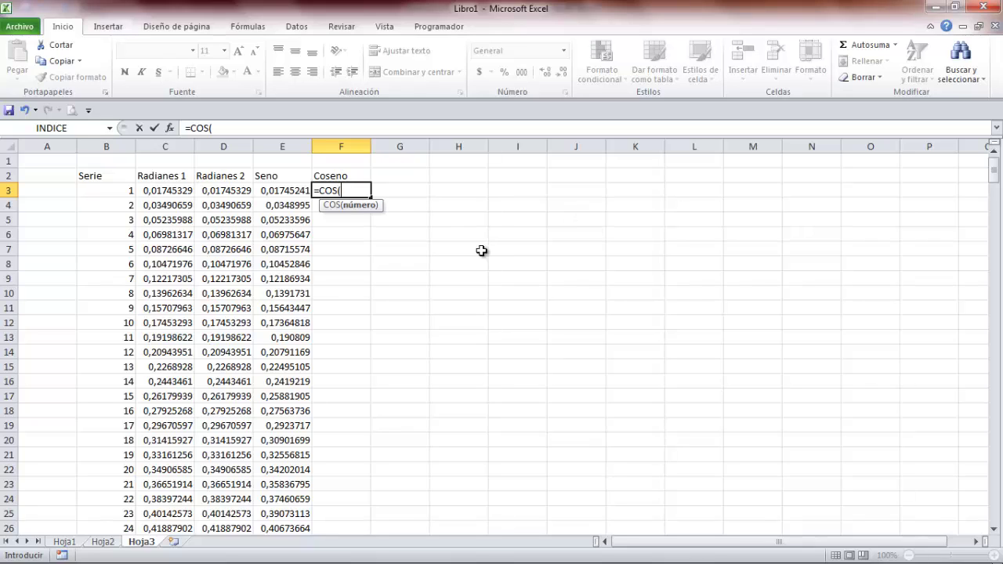
{"action": "left_click", "coordinate": [210, 189]}
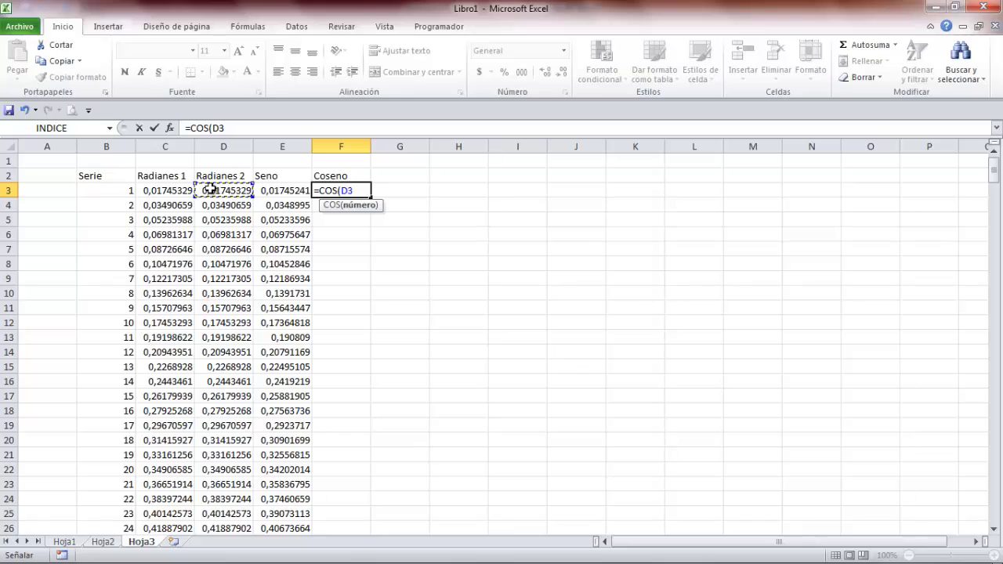
{"action": "type", "text": ")"}
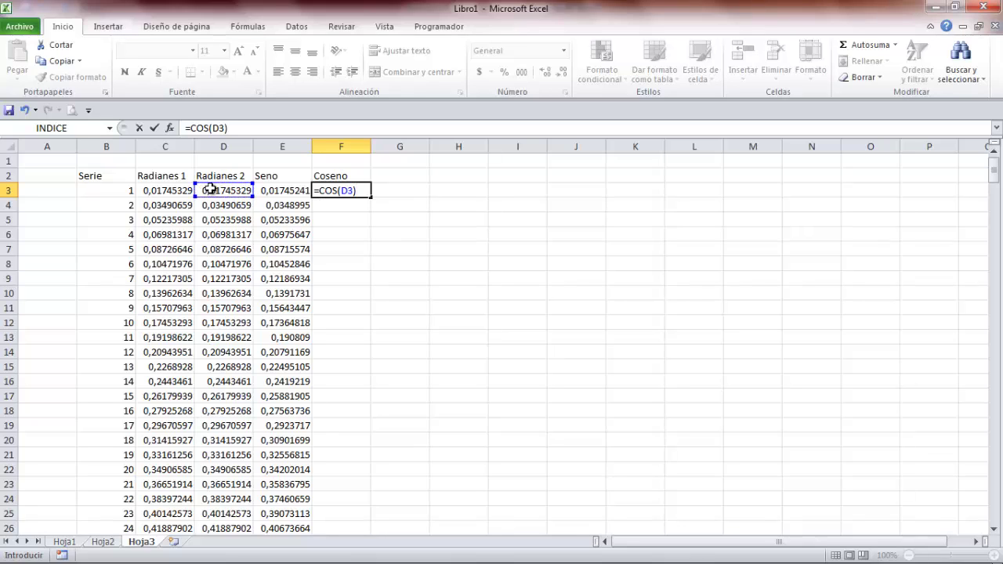
{"action": "key", "text": "Return"}
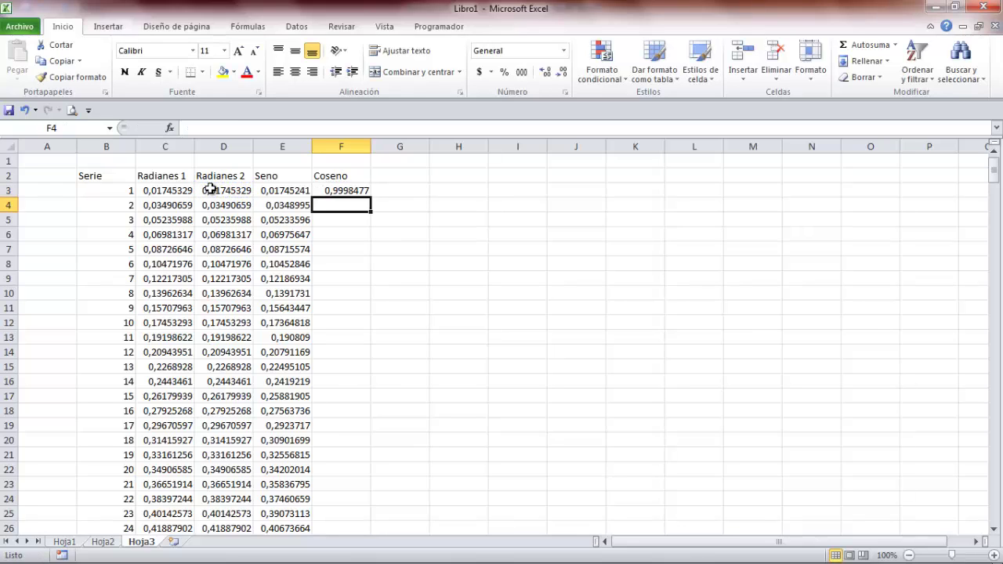
Copy the cosine formula from F3 down to F362, alongside the whole series
{"action": "left_click", "coordinate": [343, 192]}
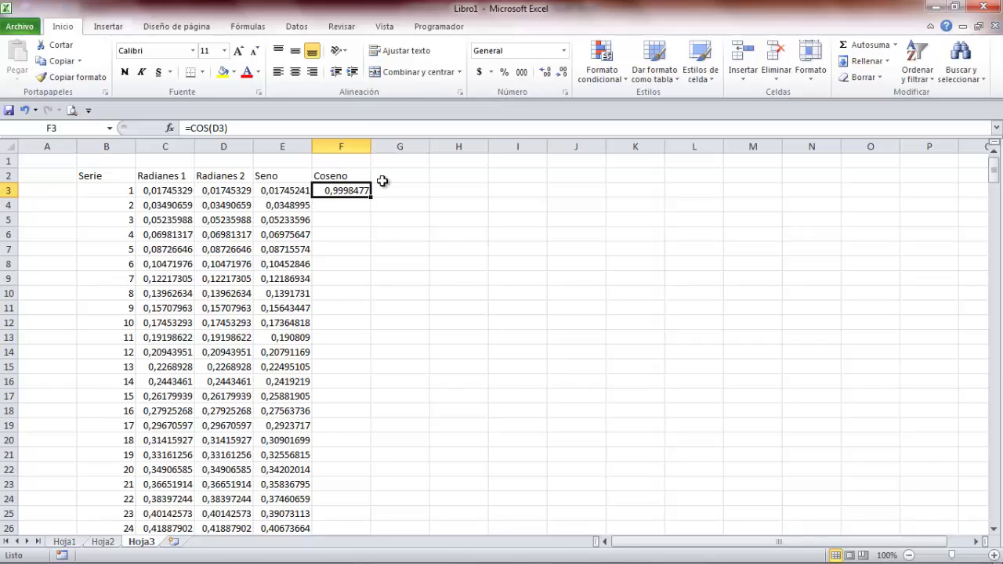
{"action": "left_click_drag", "start_coordinate": [374, 201], "coordinate": [354, 518]}
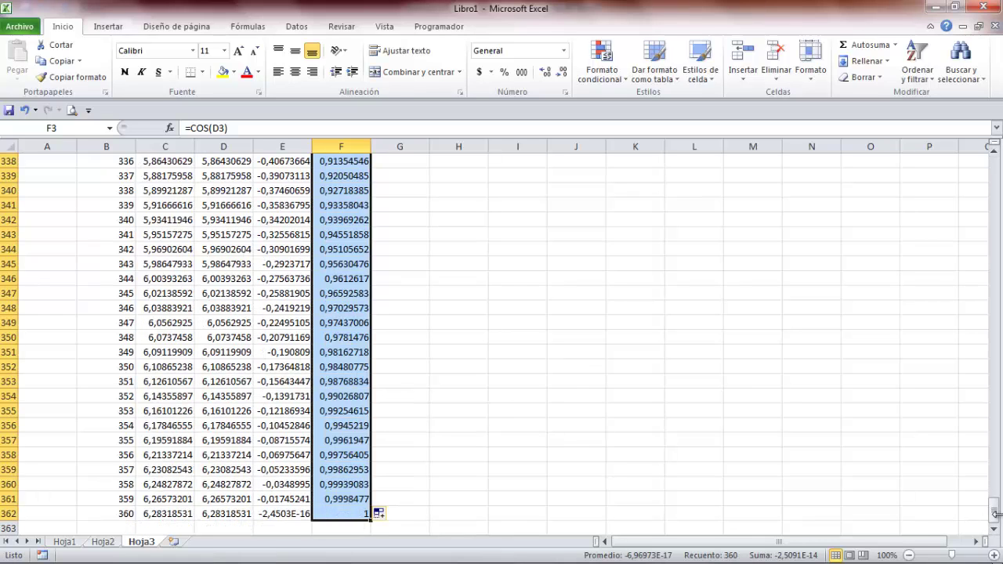
{"action": "left_click_drag", "start_coordinate": [997, 520], "coordinate": [906, 157]}
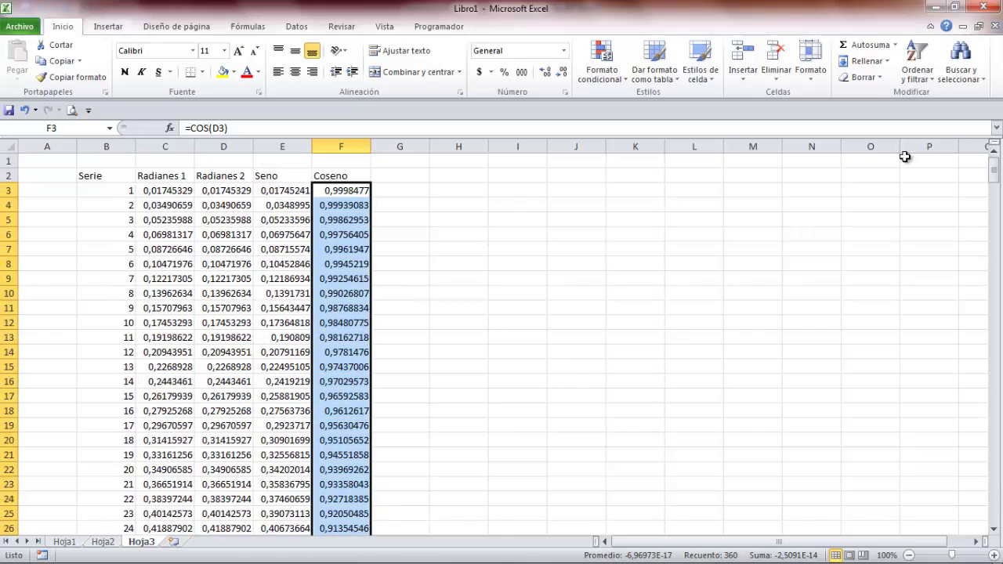
{"action": "left_click", "coordinate": [439, 219]}
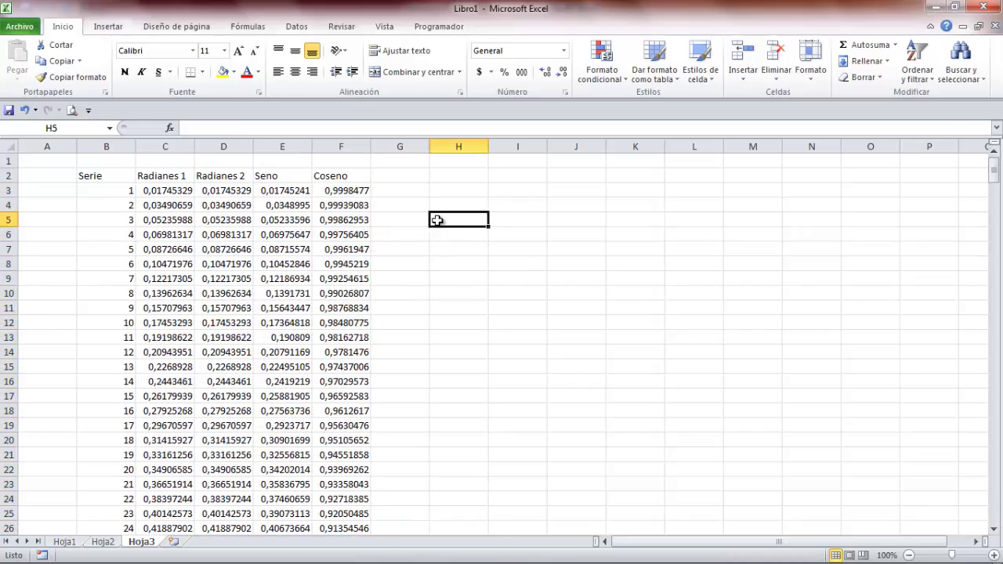
Insert a basic 2D line chart of the sine and cosine values in E3:F362 and place it beside the data columns
{"action": "left_click", "coordinate": [268, 193]}
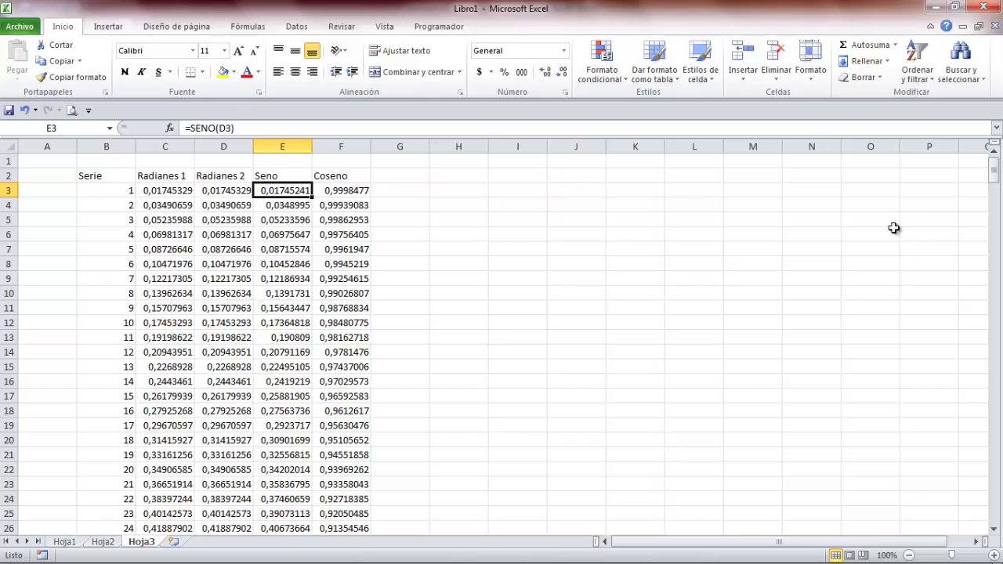
{"action": "mouse_move", "coordinate": [999, 173]}
{"action": "left_mouse_down"}
{"action": "mouse_move", "coordinate": [995, 188]}
{"action": "mouse_move", "coordinate": [994, 167]}
{"action": "left_mouse_up"}
{"action": "left_click_drag", "start_coordinate": [276, 188], "coordinate": [335, 190]}
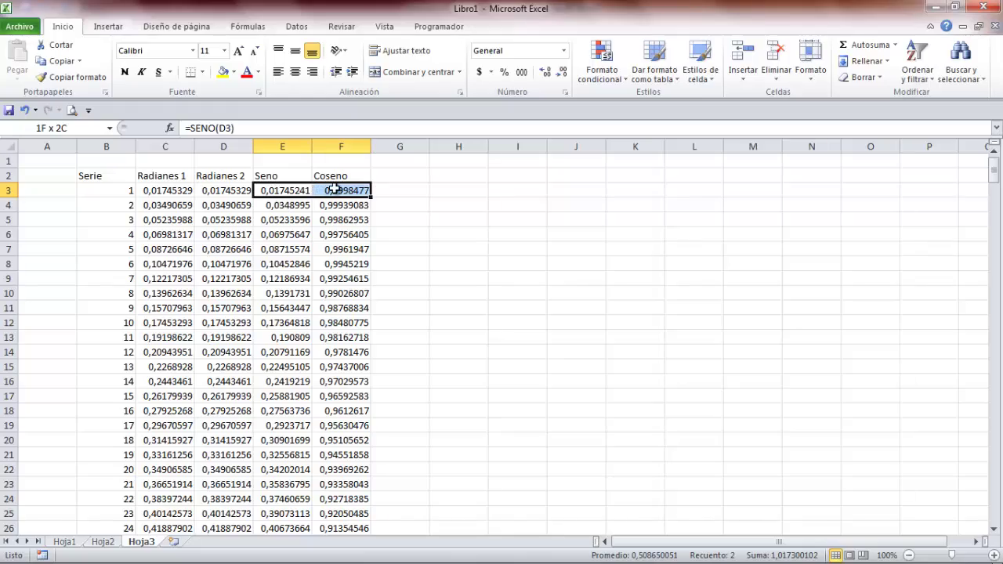
{"action": "left_click_drag", "start_coordinate": [995, 189], "coordinate": [996, 524]}
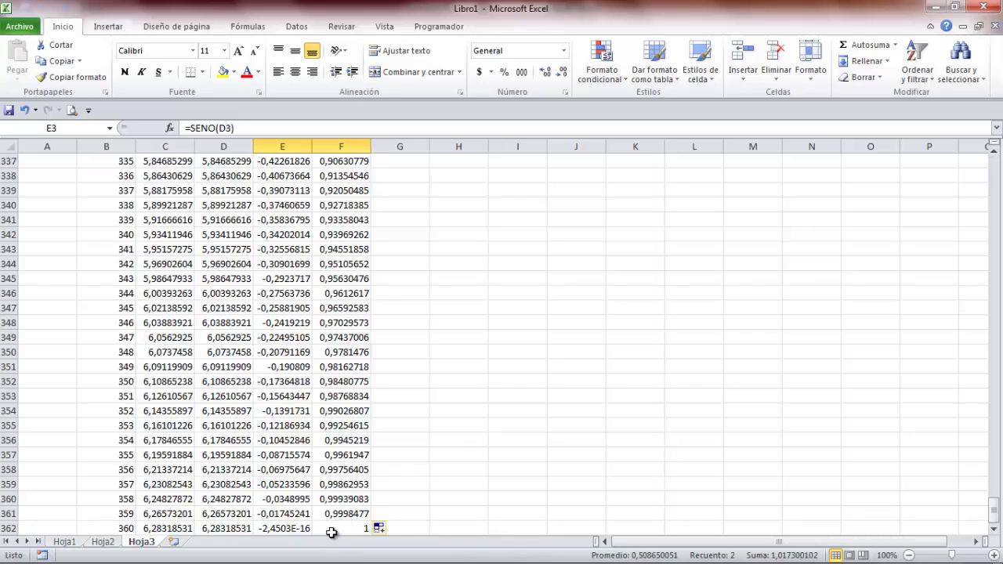
{"action": "left_click", "coordinate": [341, 528], "text": "shift"}
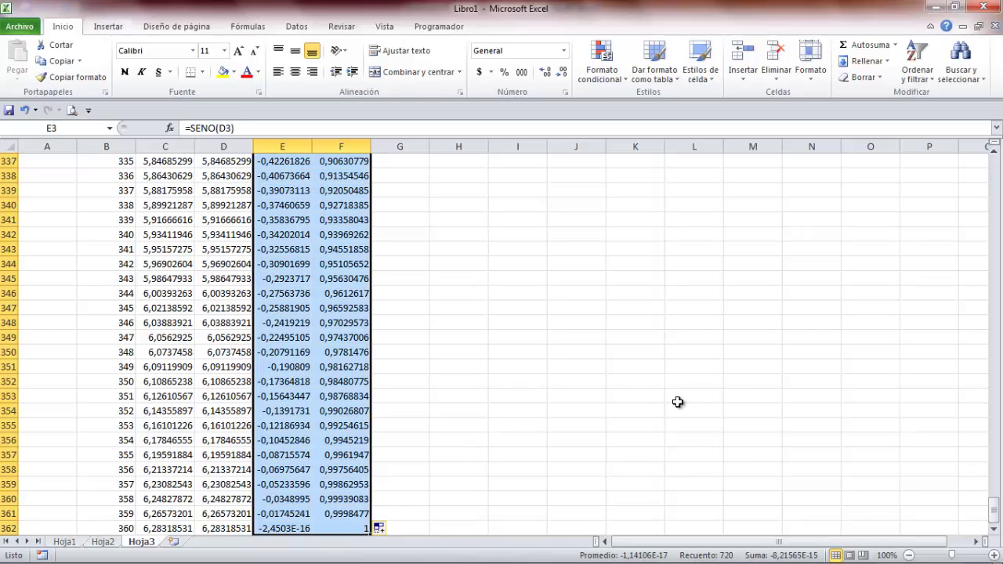
{"action": "left_click_drag", "start_coordinate": [995, 518], "coordinate": [995, 169]}
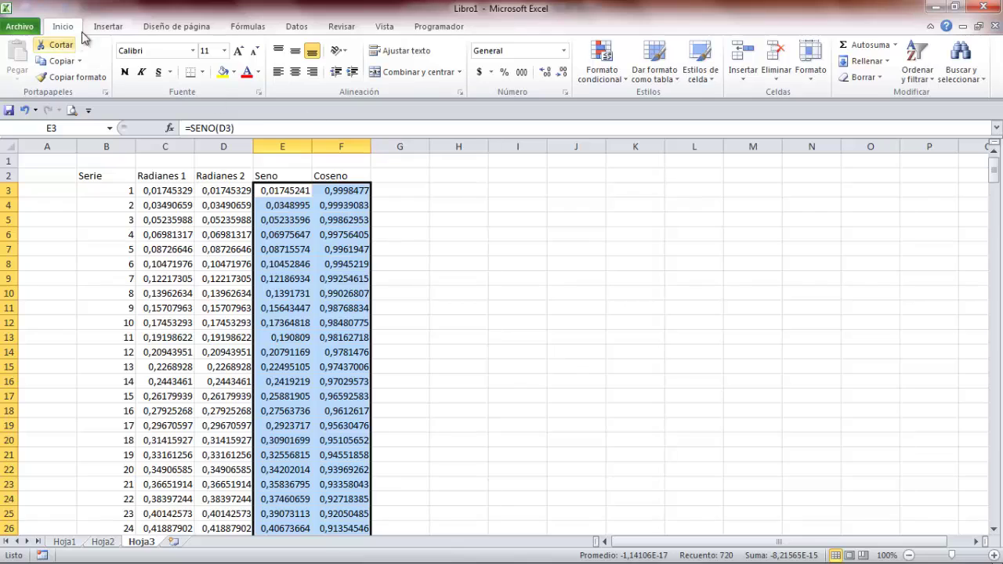
{"action": "left_click", "coordinate": [108, 27]}
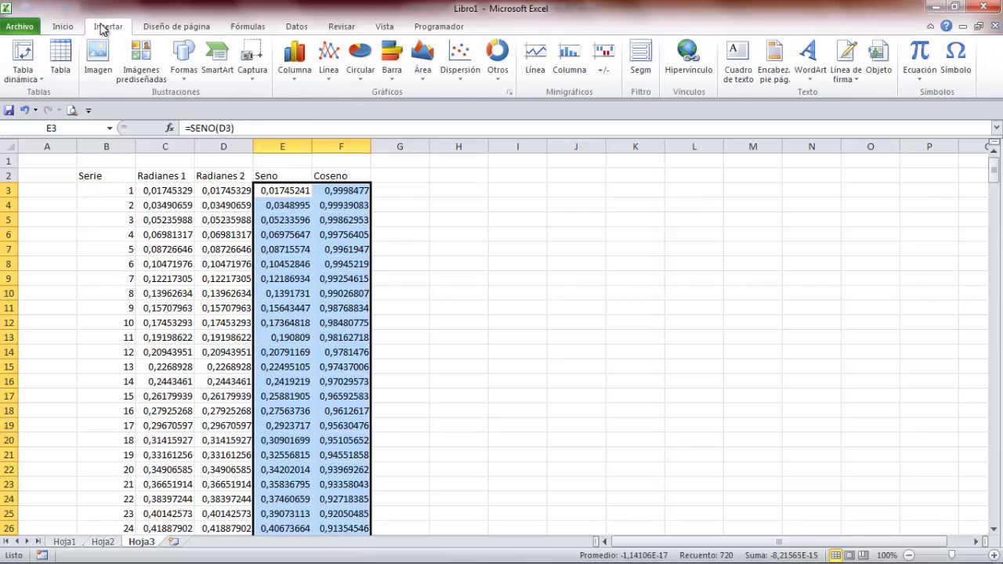
{"action": "left_click", "coordinate": [329, 72]}
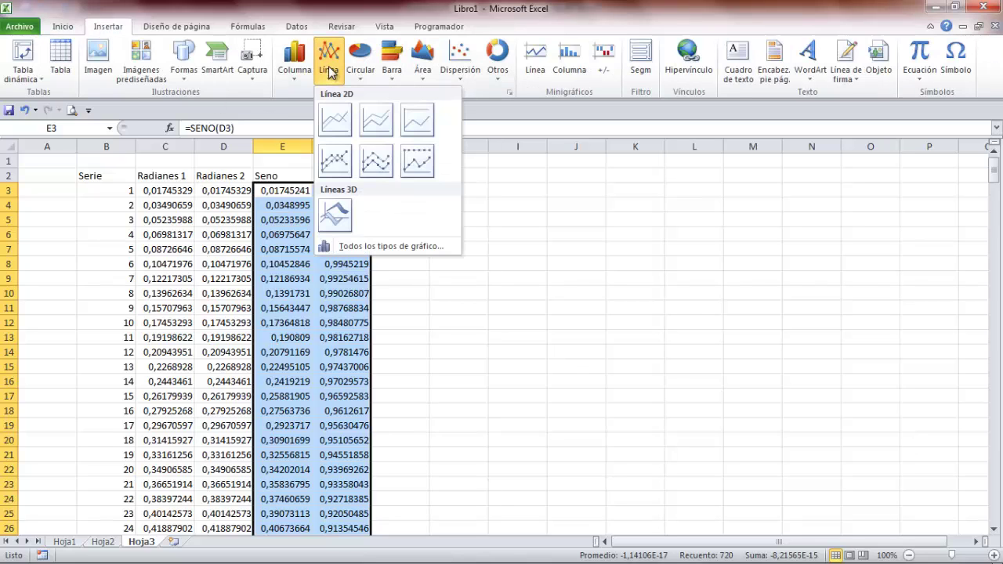
{"action": "left_click", "coordinate": [340, 125]}
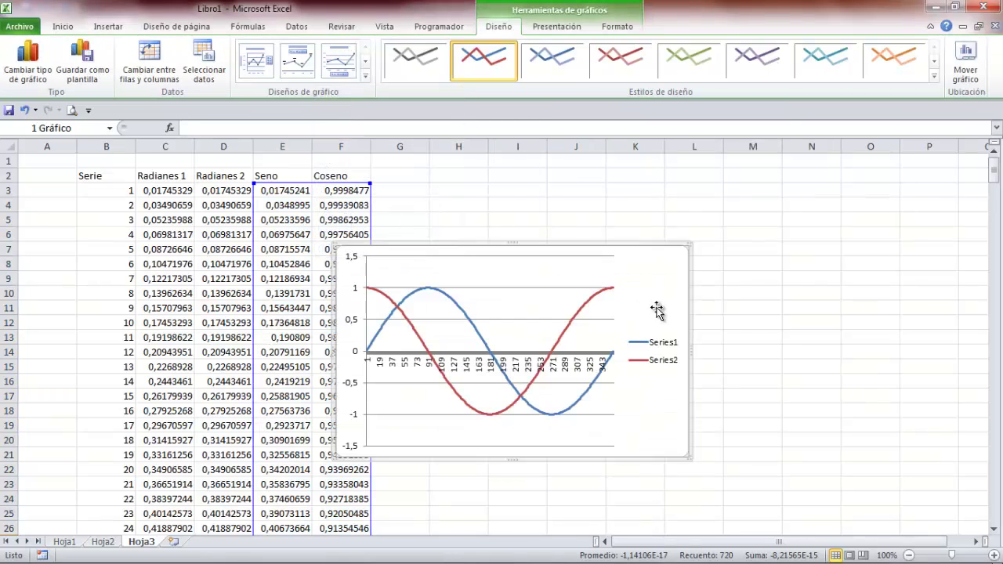
{"action": "left_click_drag", "start_coordinate": [657, 310], "coordinate": [718, 243]}
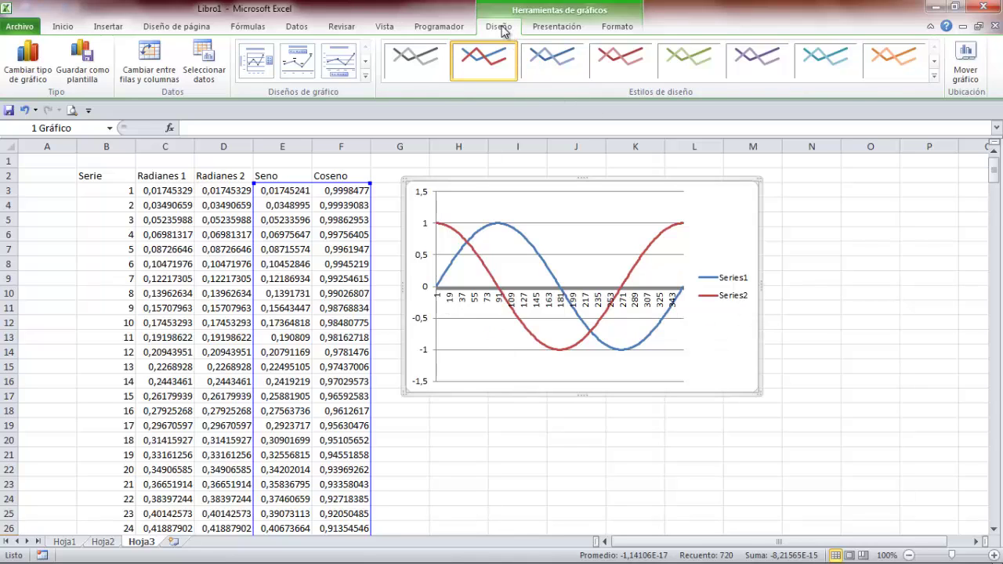
Set the chart's horizontal axis labels to the Radianes 2 values in D3:D362 on Hoja3
{"action": "left_click", "coordinate": [202, 62]}
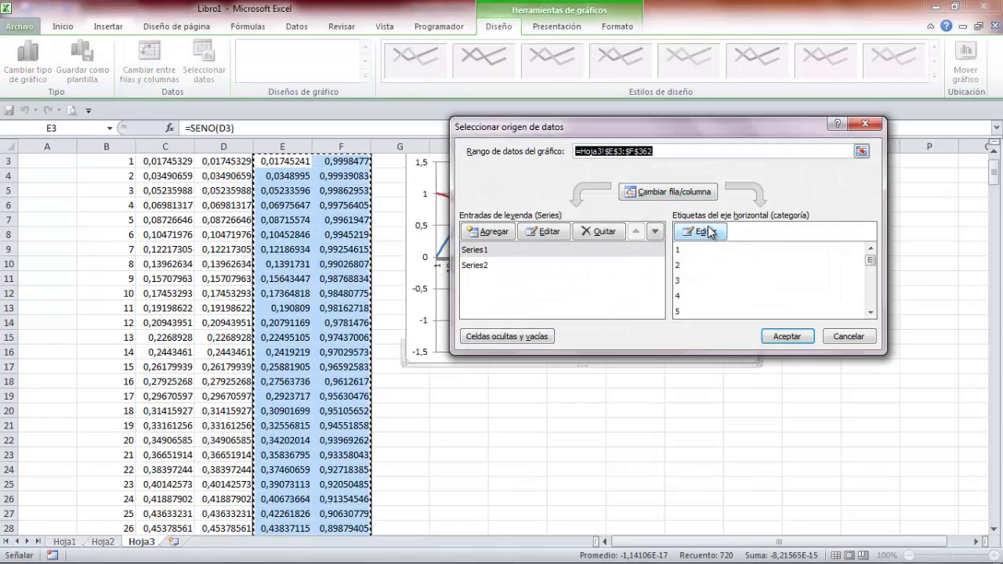
{"action": "left_click", "coordinate": [708, 232]}
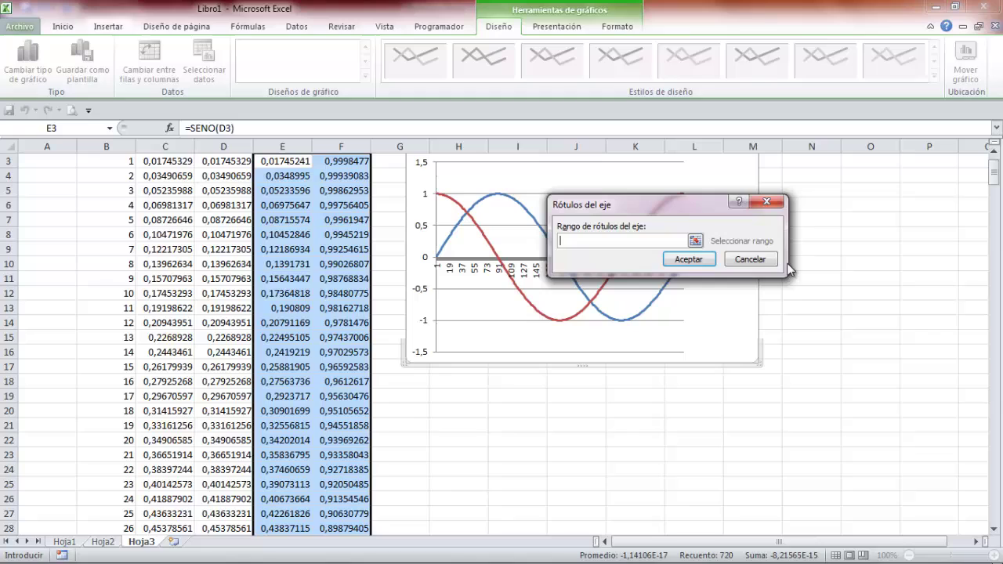
{"action": "left_click", "coordinate": [696, 242]}
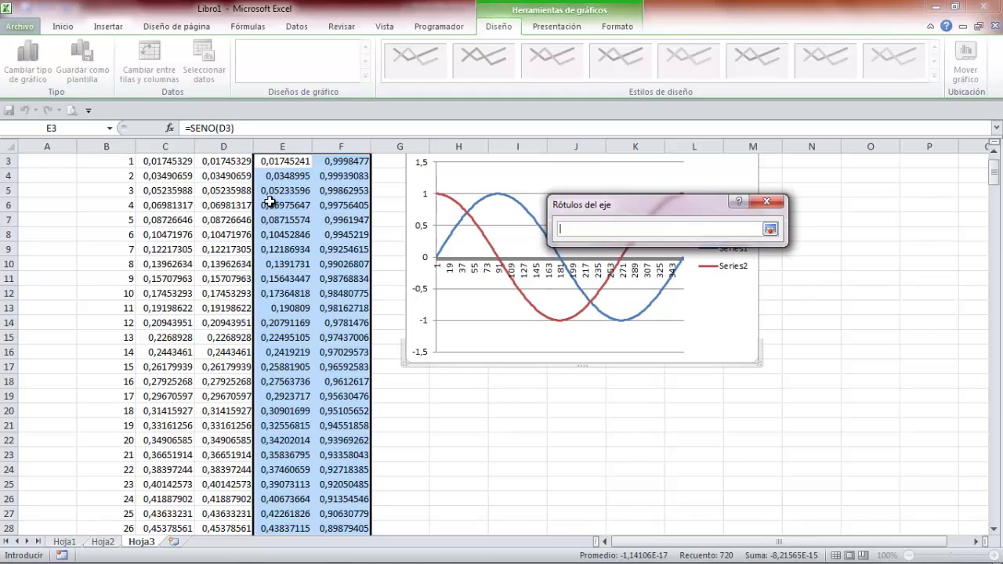
{"action": "left_click", "coordinate": [218, 161]}
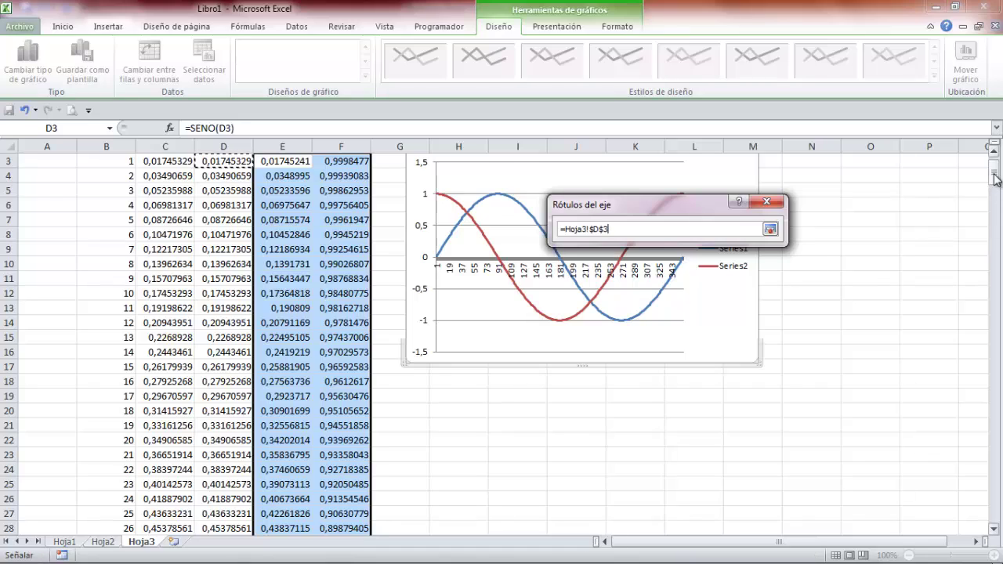
{"action": "left_click_drag", "start_coordinate": [994, 174], "coordinate": [994, 508]}
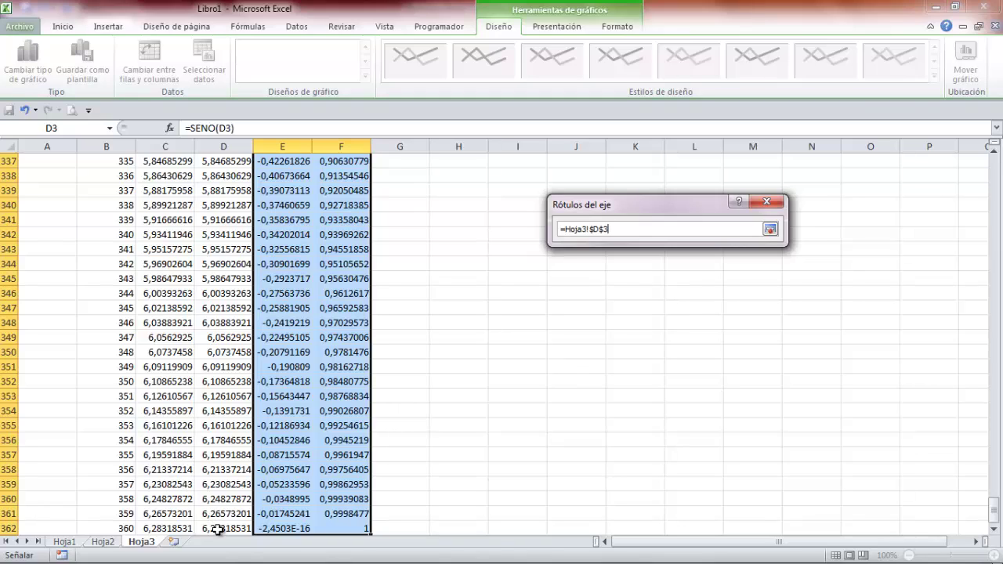
{"action": "left_click", "coordinate": [218, 530], "text": "shift"}
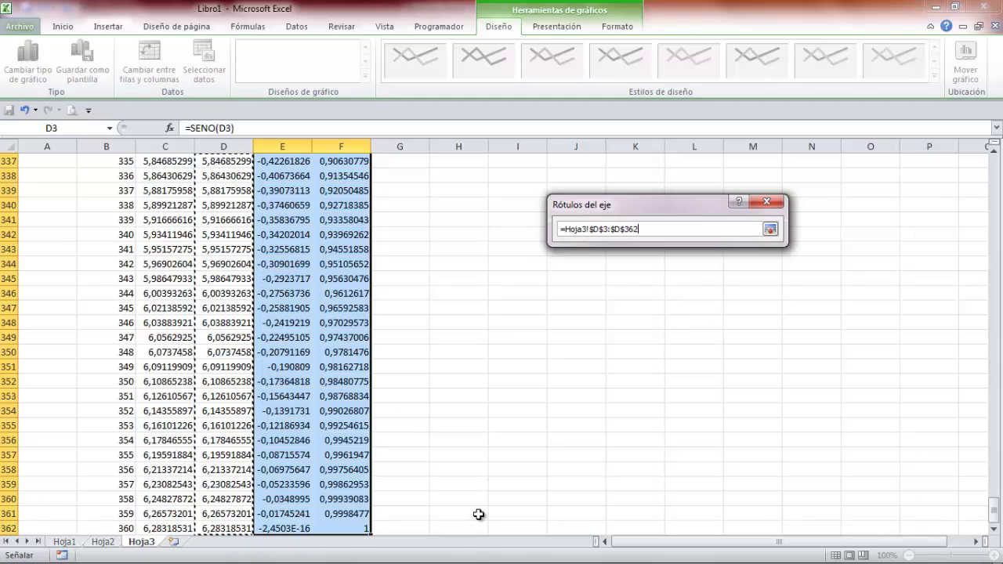
{"action": "key", "text": "Return"}
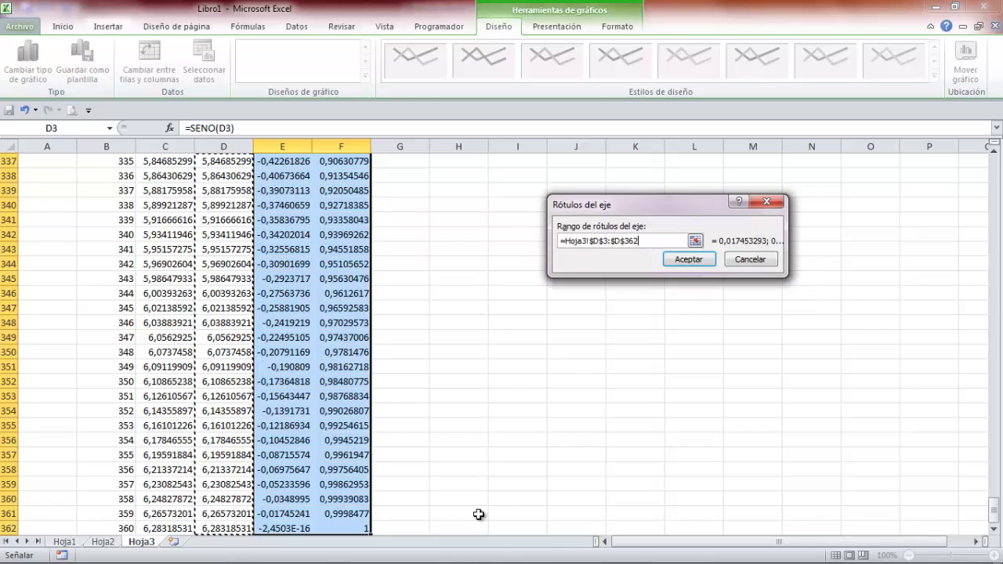
{"action": "left_click", "coordinate": [683, 259]}
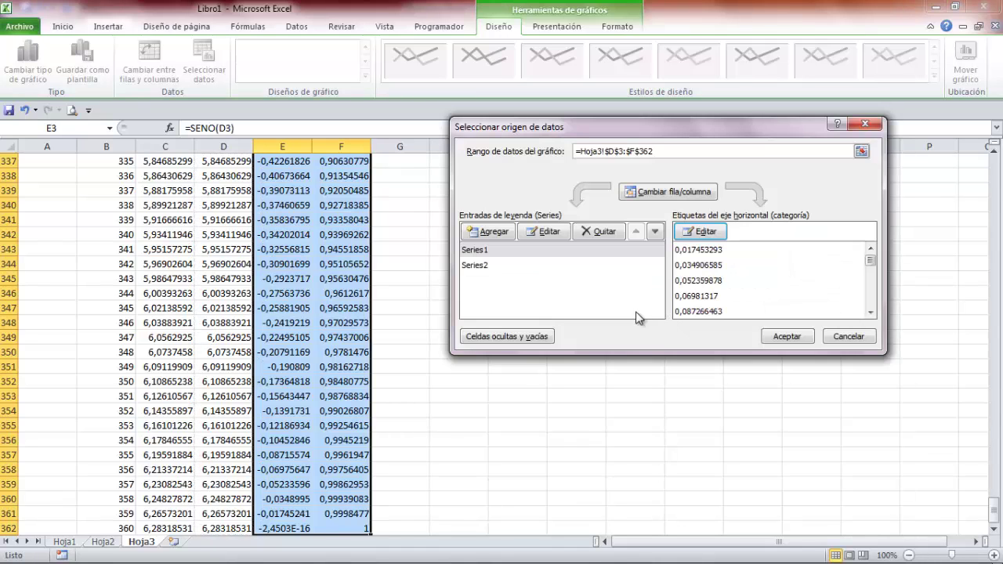
{"action": "left_click", "coordinate": [786, 336]}
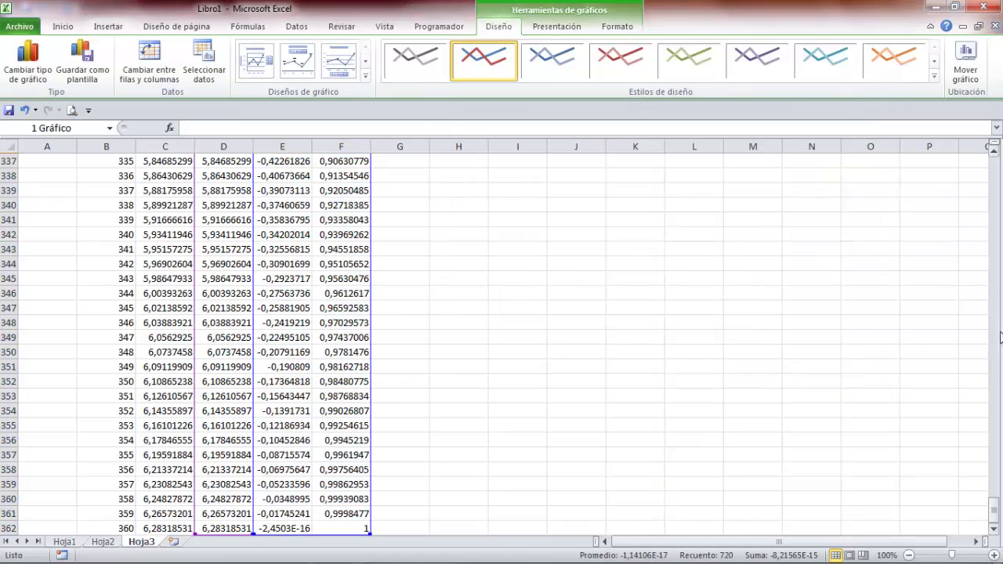
{"action": "left_click_drag", "start_coordinate": [994, 513], "coordinate": [996, 161]}
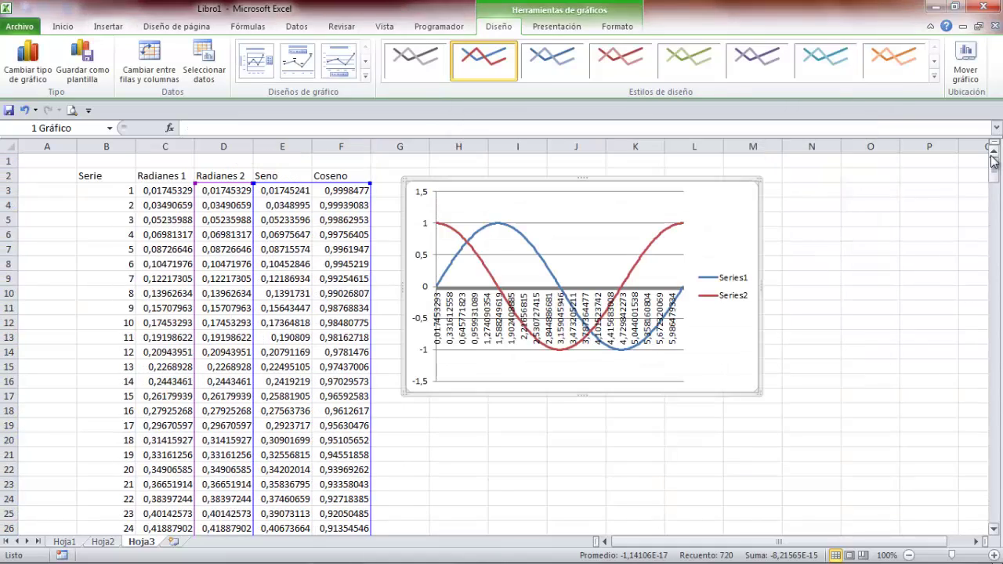
Inspect the name and value range defined for Series1 in the chart's source data
{"action": "left_click", "coordinate": [730, 283]}
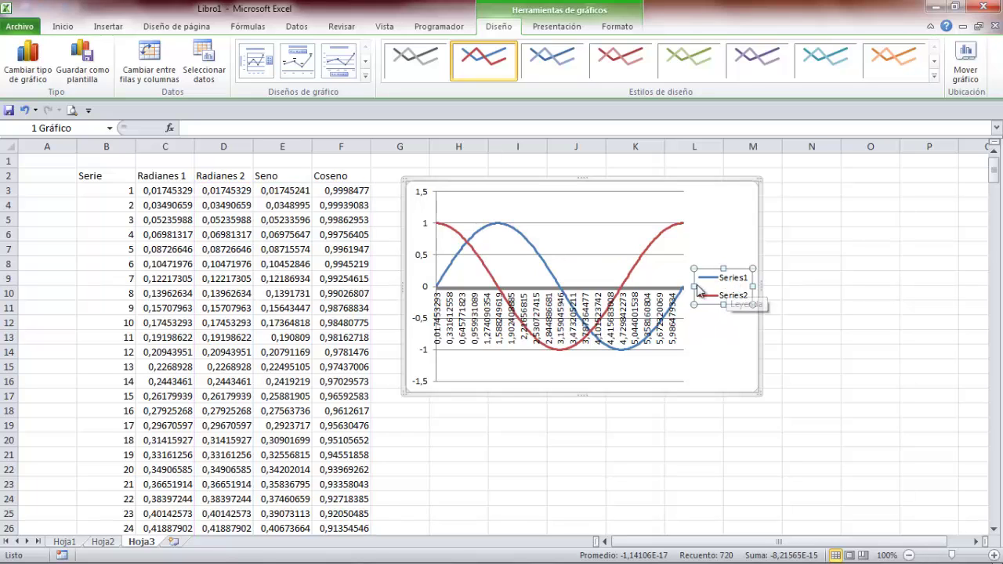
{"action": "left_click", "coordinate": [207, 64]}
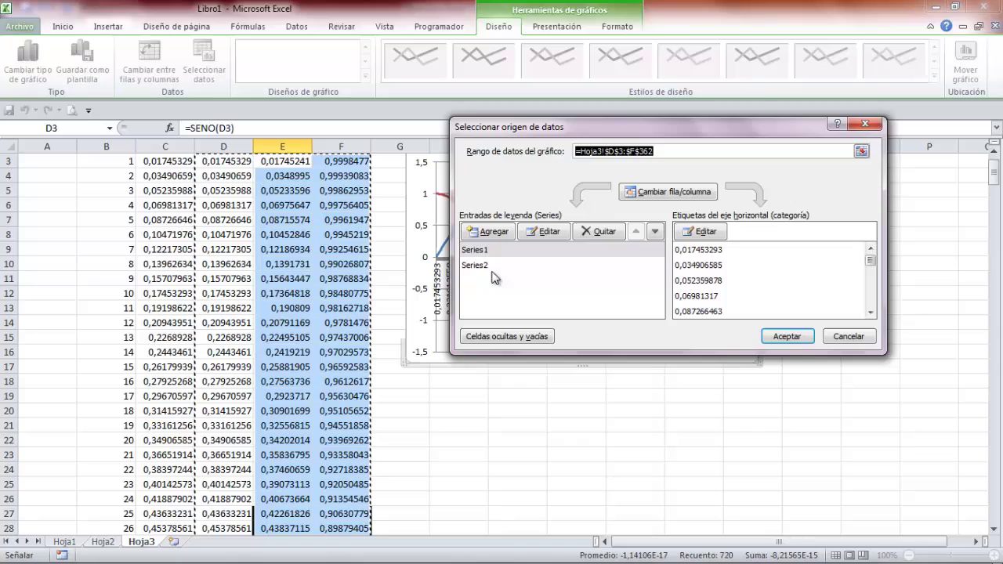
{"action": "left_click", "coordinate": [479, 251]}
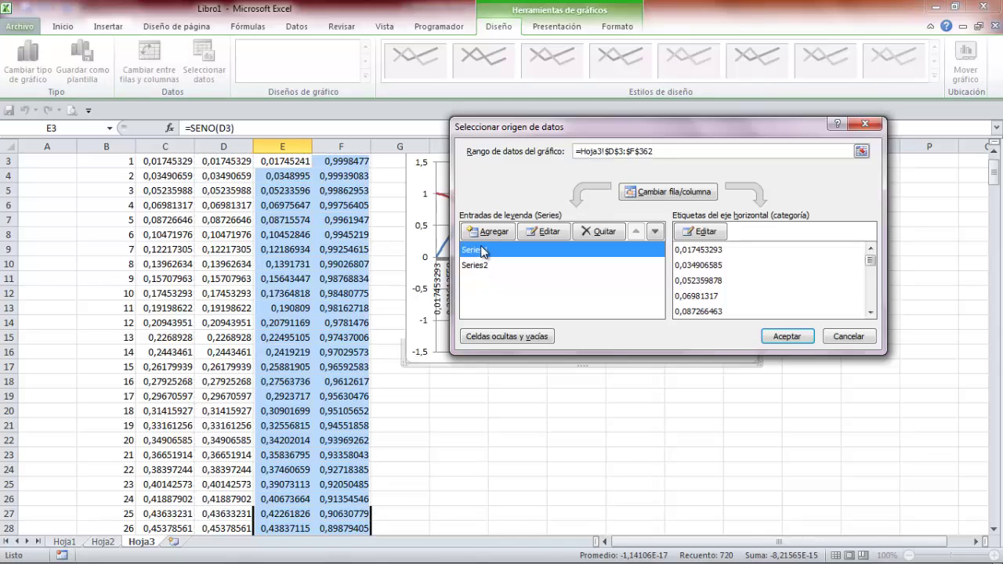
{"action": "left_click", "coordinate": [553, 232]}
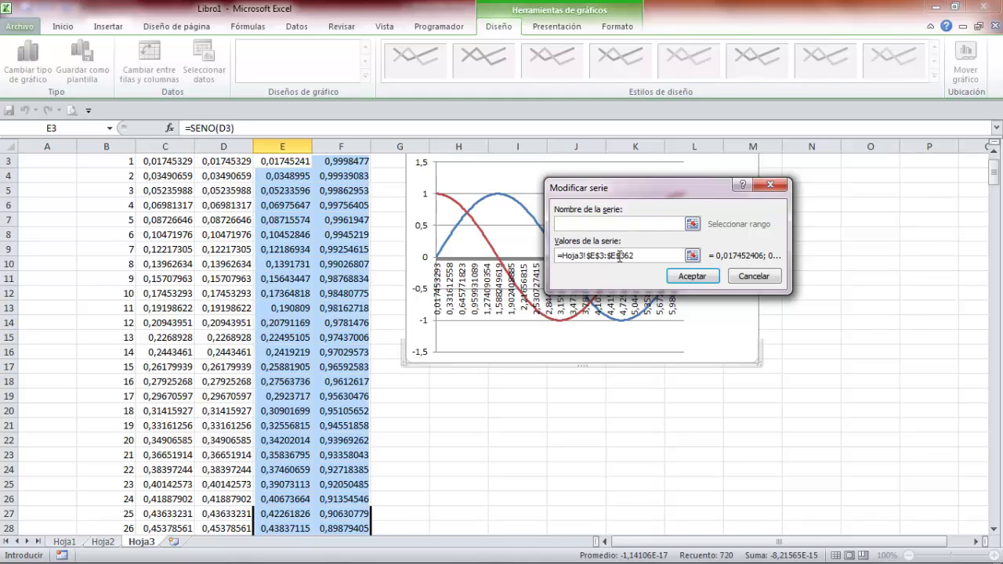
{"action": "left_click", "coordinate": [737, 277]}
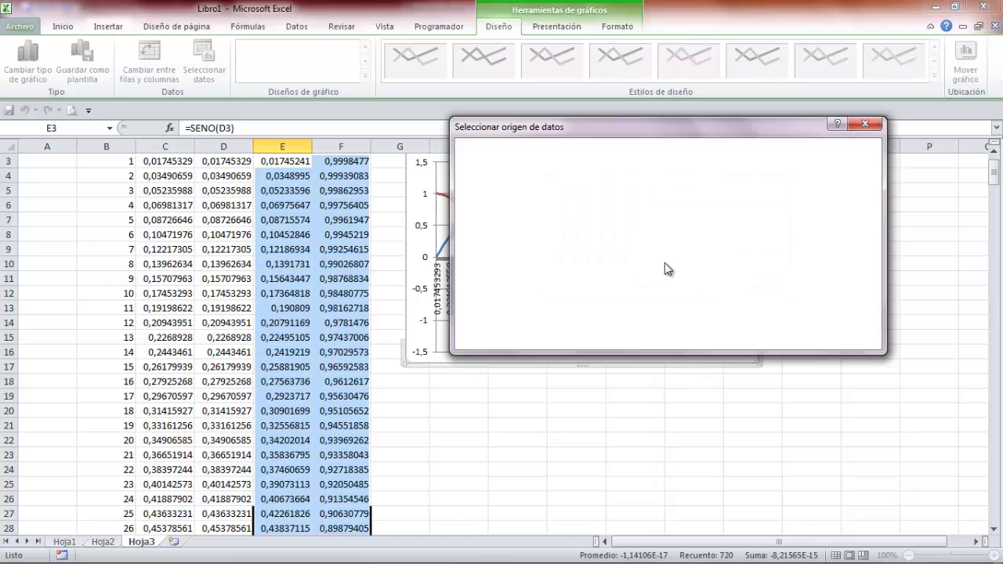
Rename Series1, which plots the values in E3:E362, as Seno in the chart's source data
{"action": "left_click", "coordinate": [470, 251]}
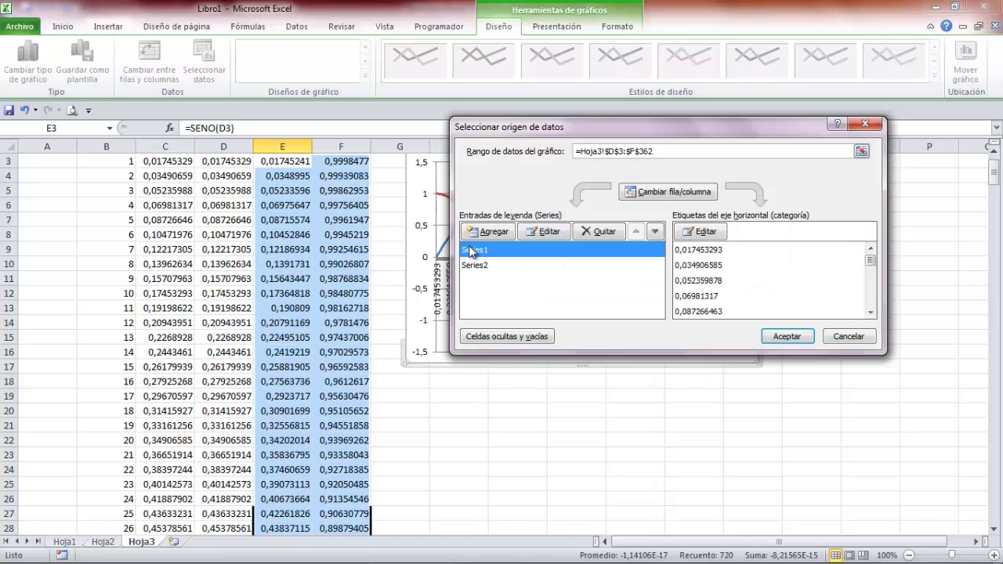
{"action": "left_click_drag", "start_coordinate": [551, 135], "coordinate": [567, 275]}
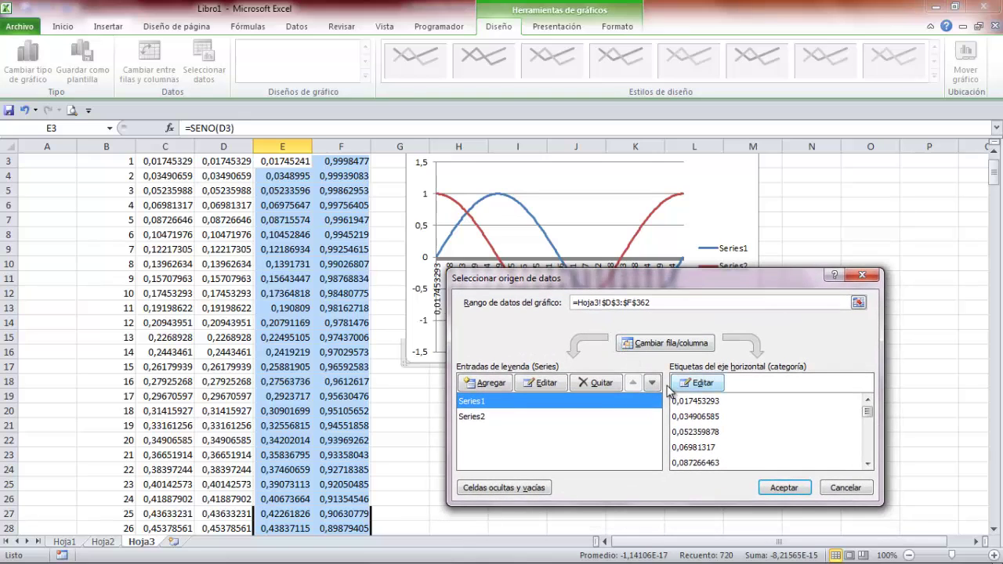
{"action": "left_click", "coordinate": [540, 384]}
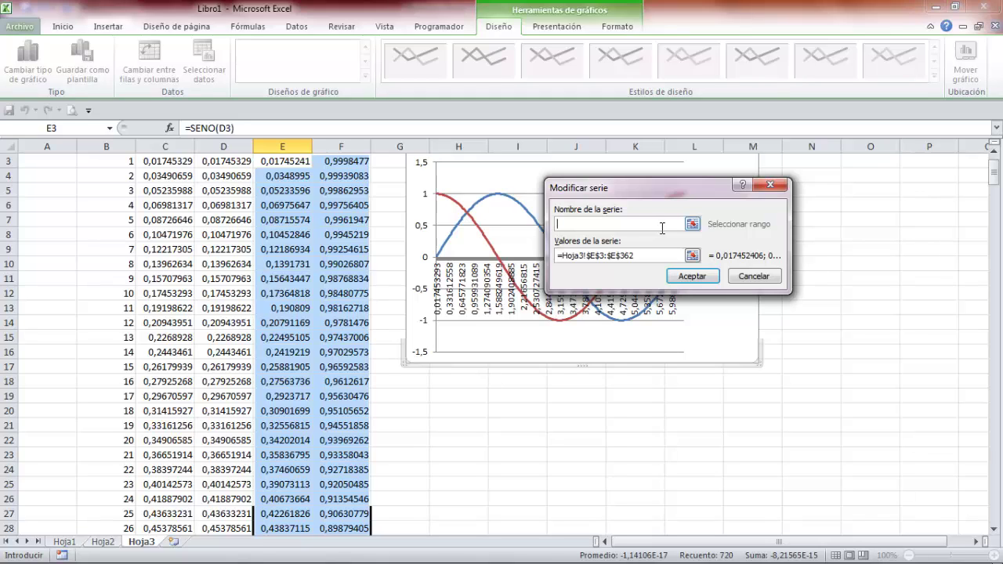
{"action": "left_click", "coordinate": [601, 256]}
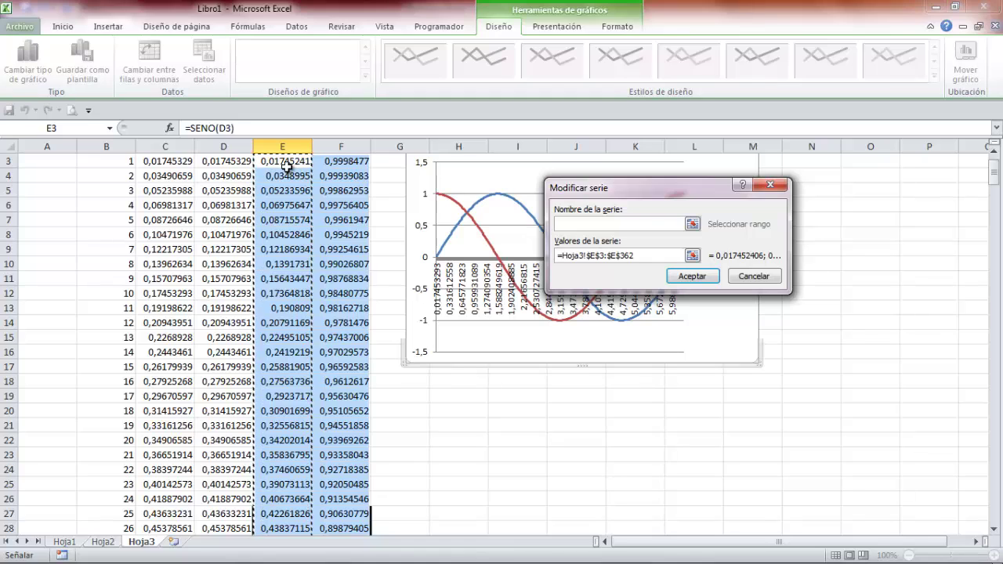
{"action": "left_click", "coordinate": [996, 154]}
{"action": "left_click", "coordinate": [996, 154]}
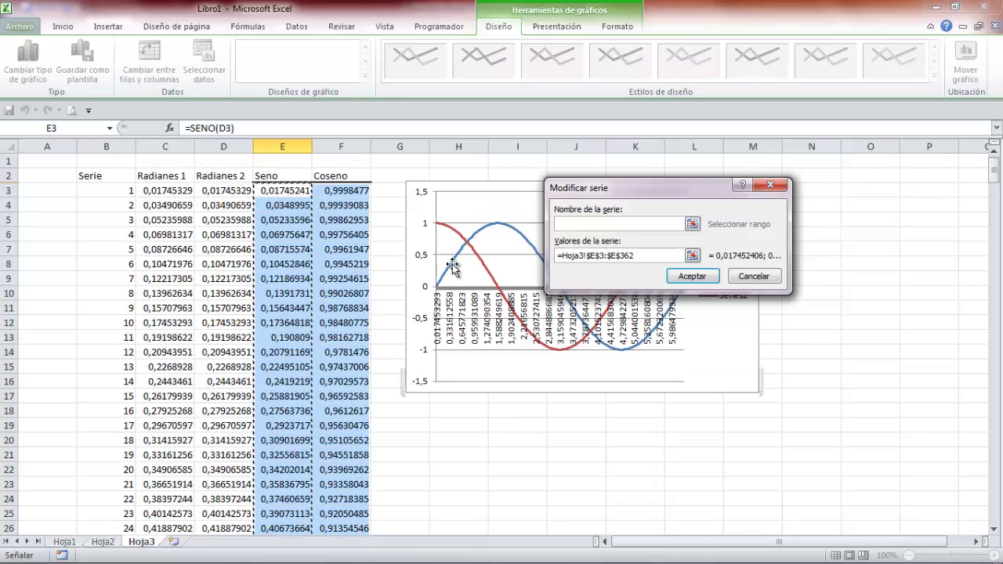
{"action": "left_click", "coordinate": [622, 224]}
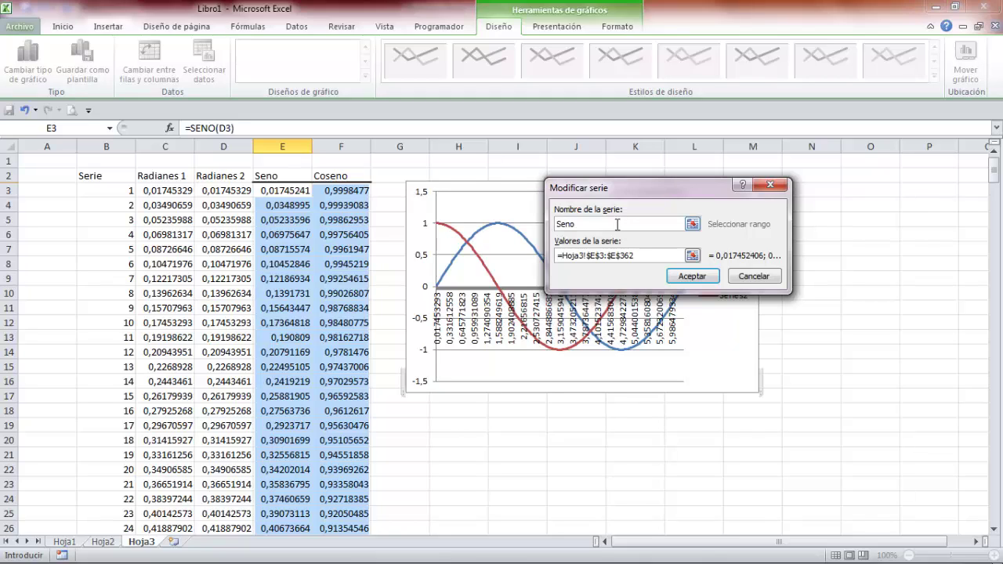
{"action": "left_click", "coordinate": [679, 277]}
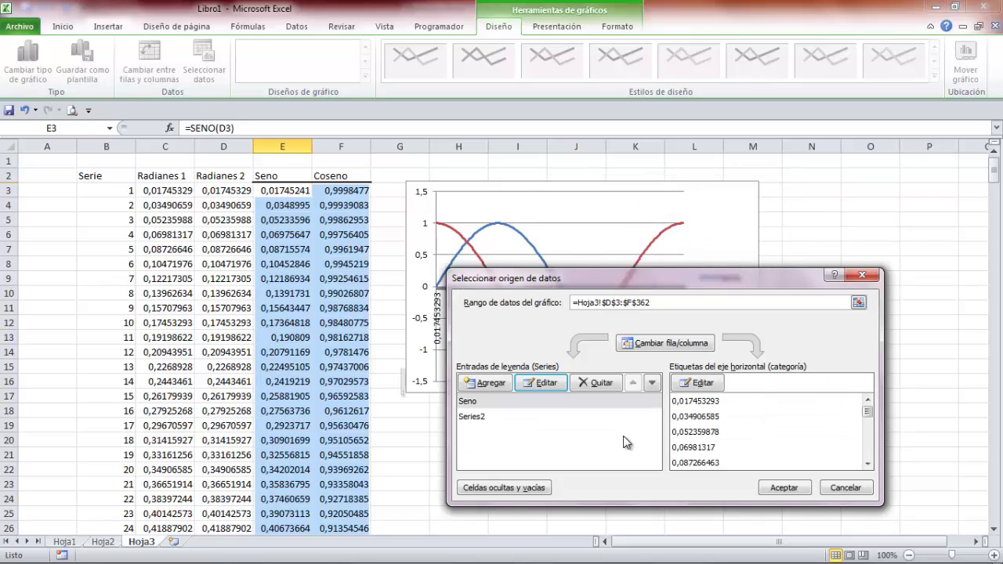
Rename Series2, which plots the values in F3:F362, as Coseno and apply the chart's source data changes
{"action": "left_click", "coordinate": [486, 419]}
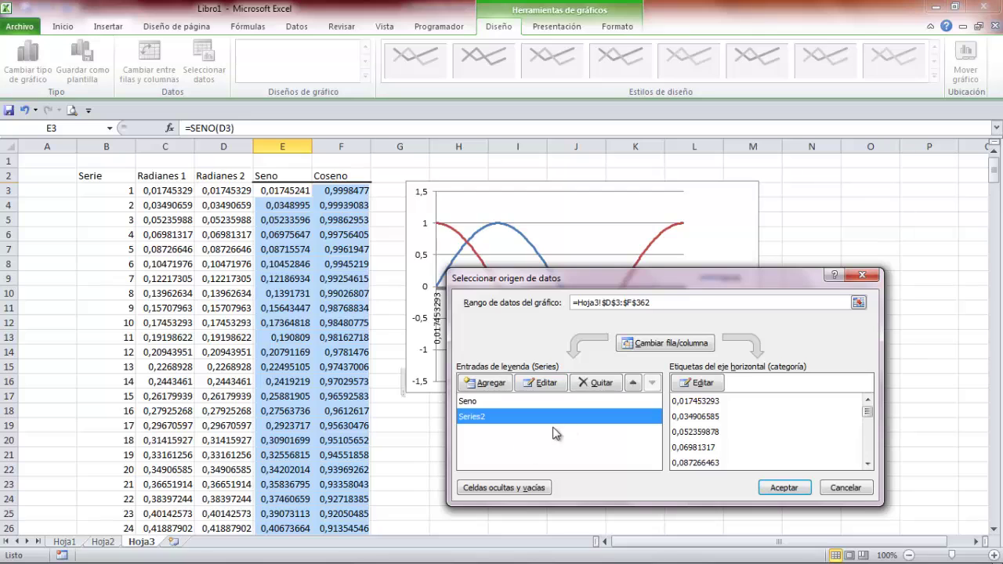
{"action": "left_click", "coordinate": [539, 383]}
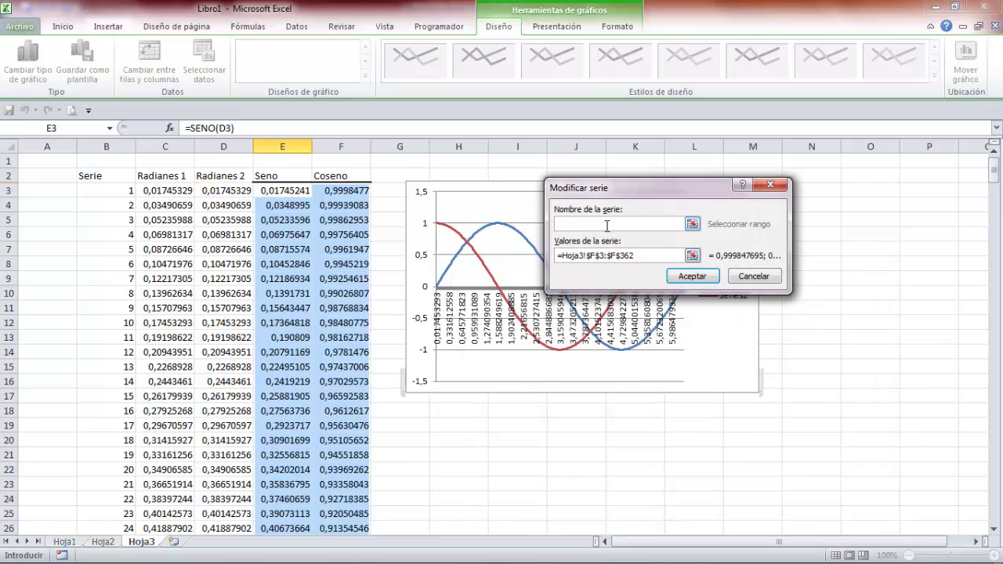
{"action": "left_click", "coordinate": [637, 257]}
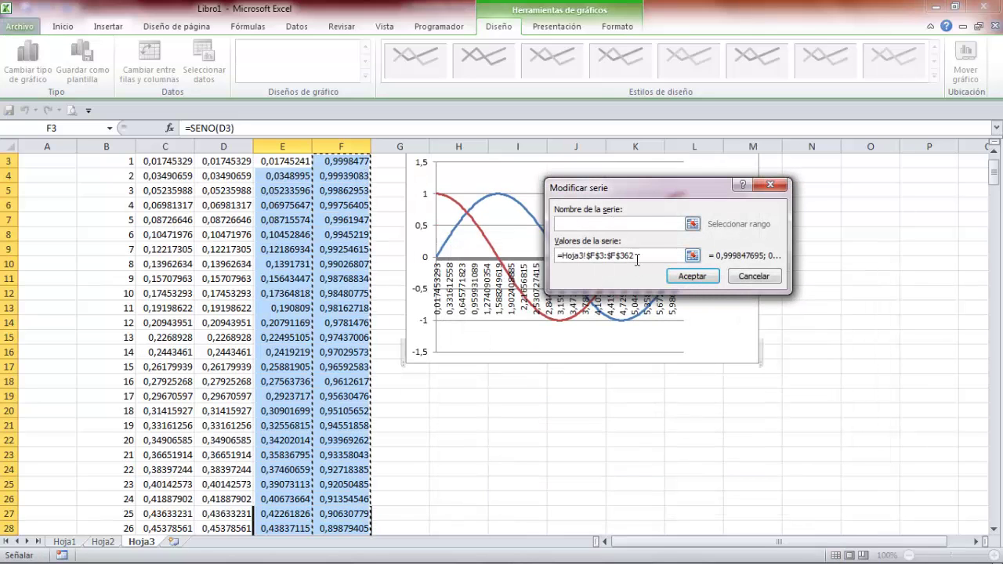
{"action": "left_click", "coordinate": [994, 151]}
{"action": "left_click", "coordinate": [994, 151]}
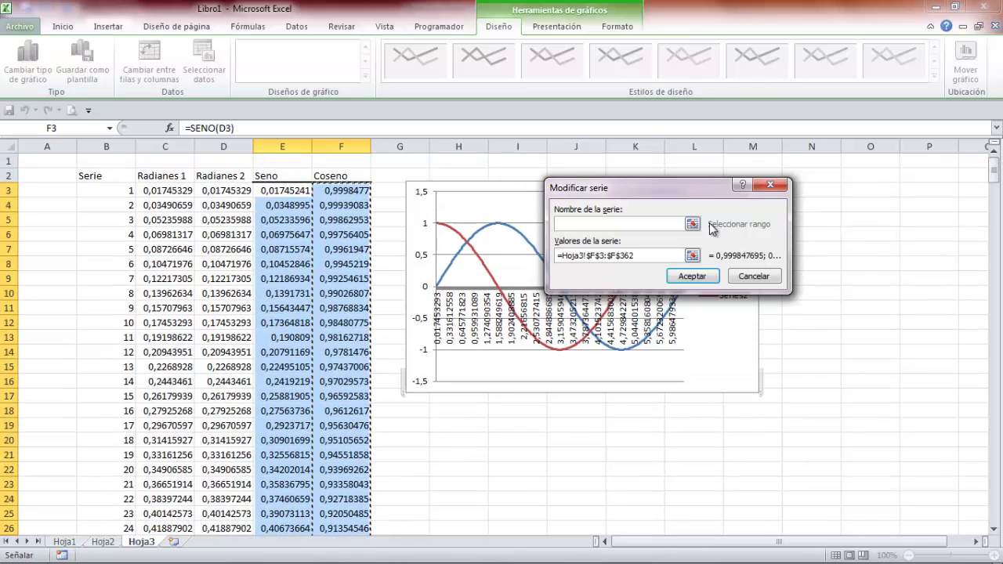
{"action": "left_click", "coordinate": [623, 223]}
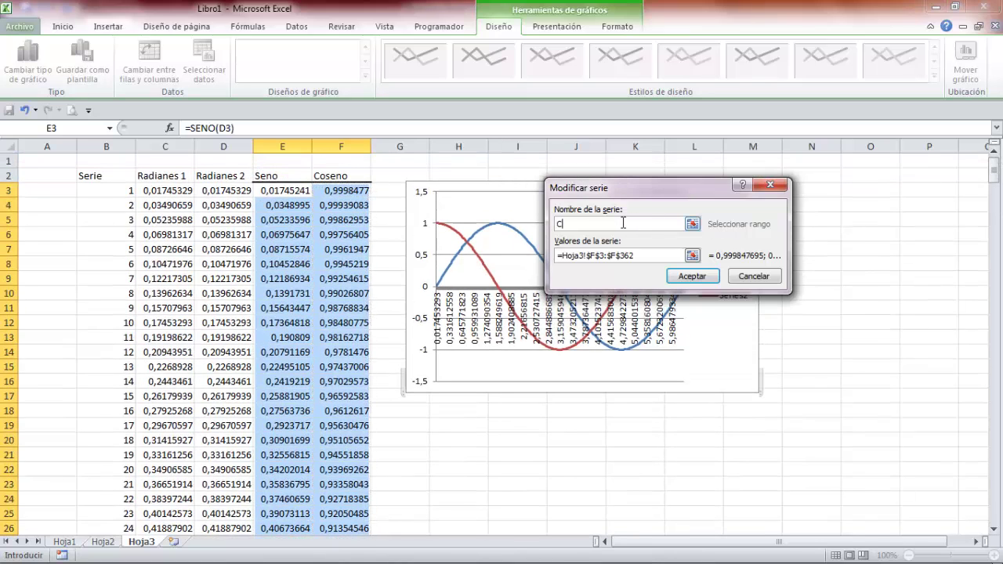
{"action": "type", "text": "Coseno"}
{"action": "left_click", "coordinate": [691, 277]}
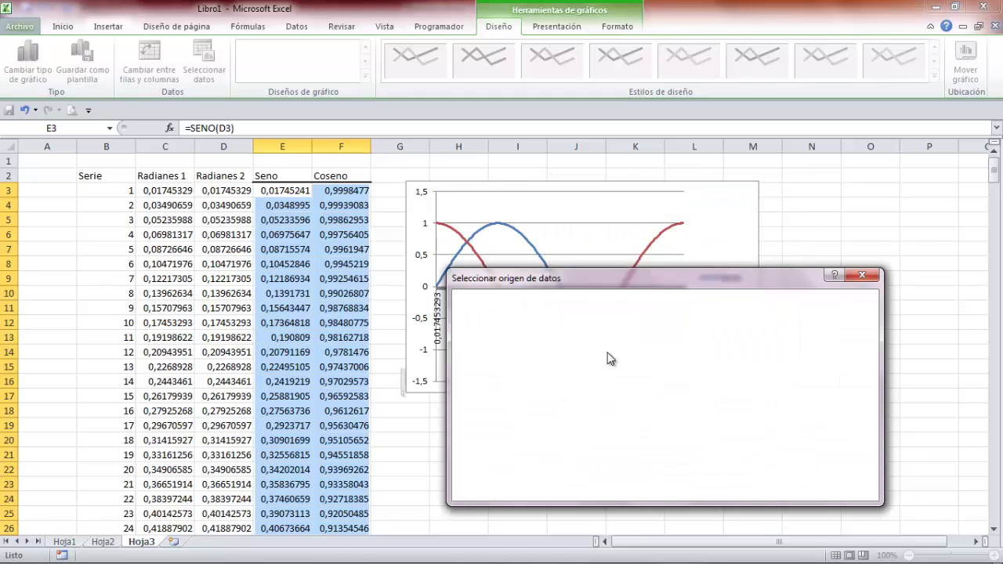
{"action": "left_click_drag", "start_coordinate": [642, 282], "coordinate": [630, 211]}
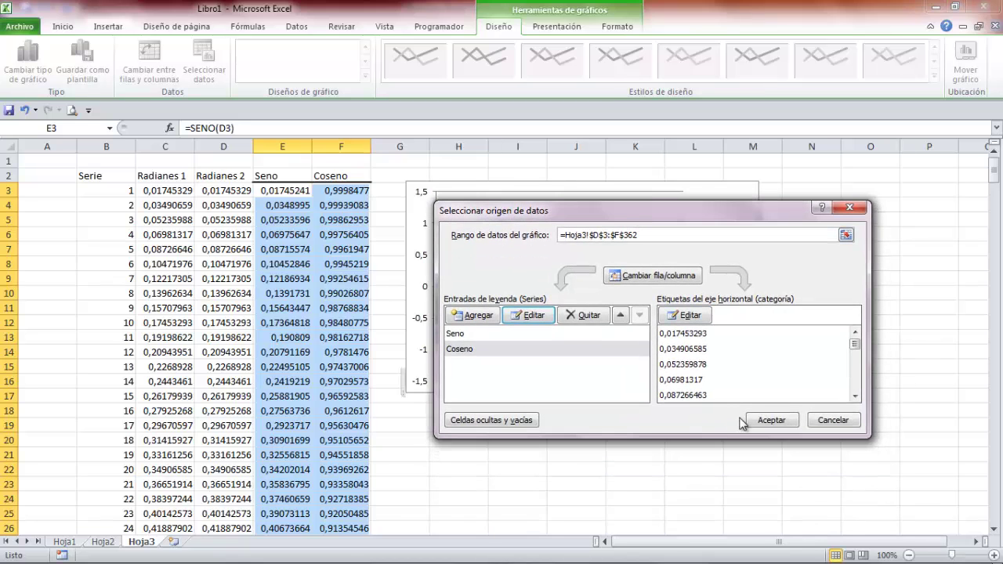
{"action": "left_click", "coordinate": [770, 420]}
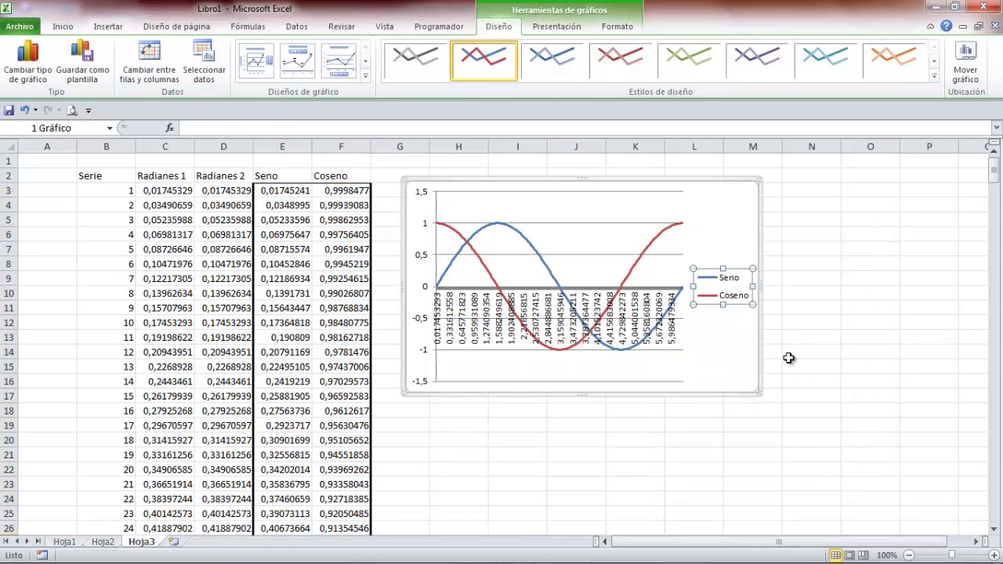
{"action": "left_click", "coordinate": [819, 309]}
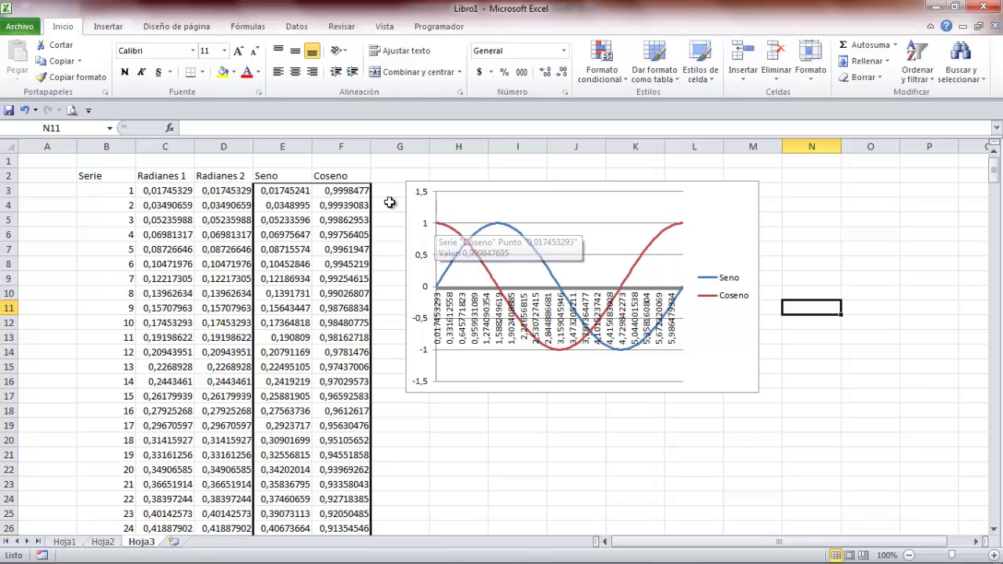
{"action": "left_click", "coordinate": [819, 368]}
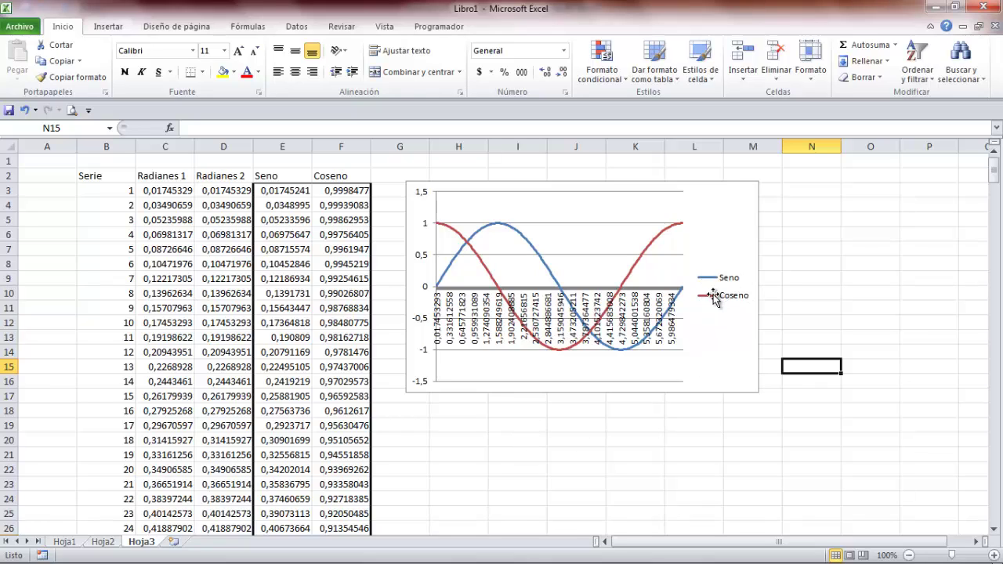
Select the radian, sine and cosine values in C3:F362 and reduce their display to five decimal places
{"action": "left_click", "coordinate": [154, 190]}
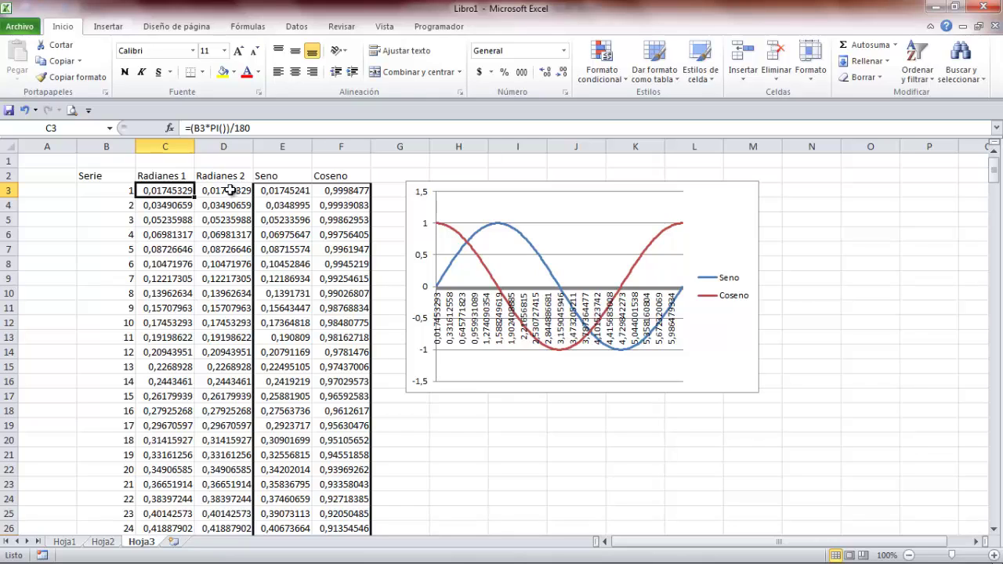
{"action": "left_click_drag", "start_coordinate": [171, 190], "coordinate": [338, 190]}
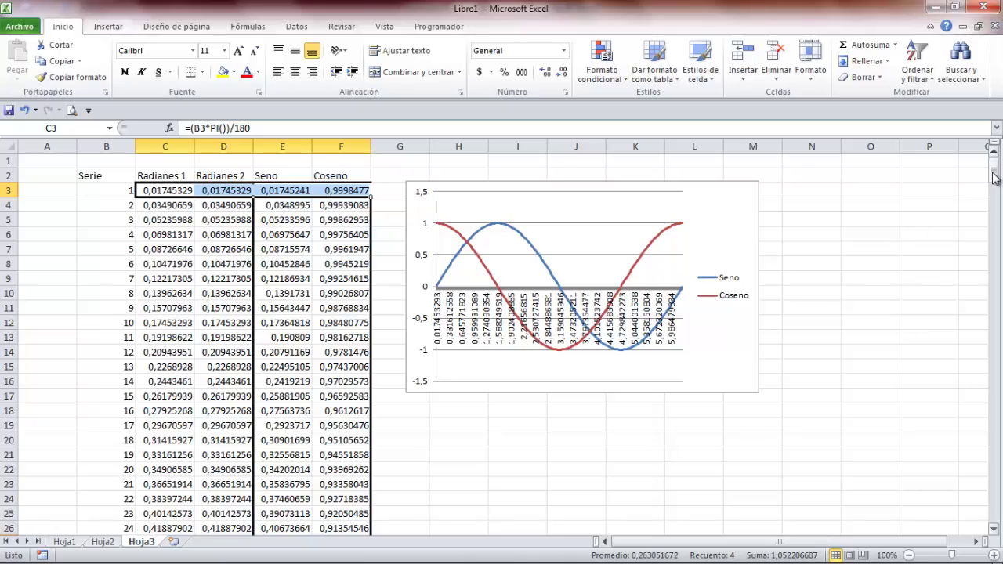
{"action": "left_click_drag", "start_coordinate": [996, 174], "coordinate": [979, 527]}
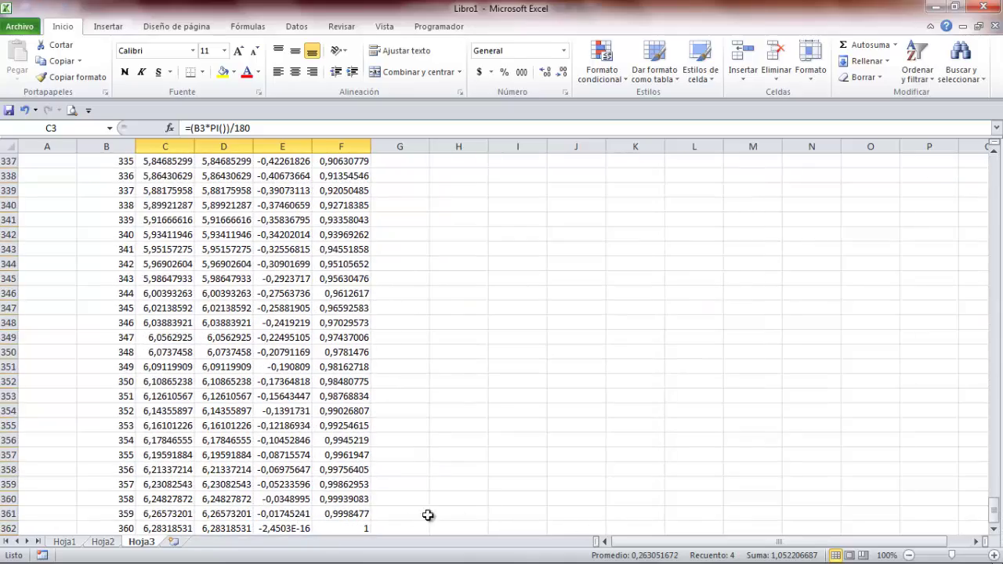
{"action": "left_click", "coordinate": [335, 528], "text": "shift"}
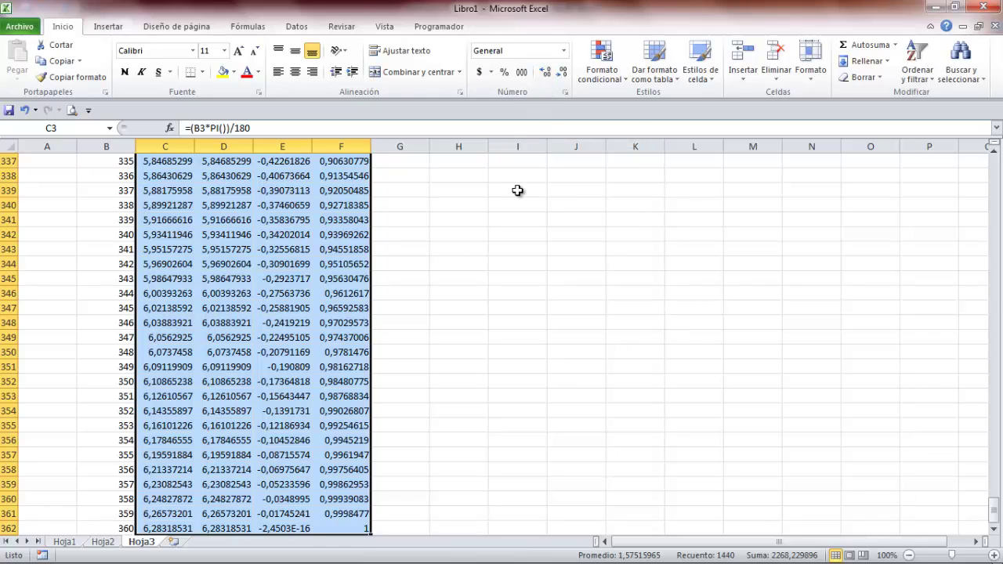
{"action": "left_click", "coordinate": [563, 72]}
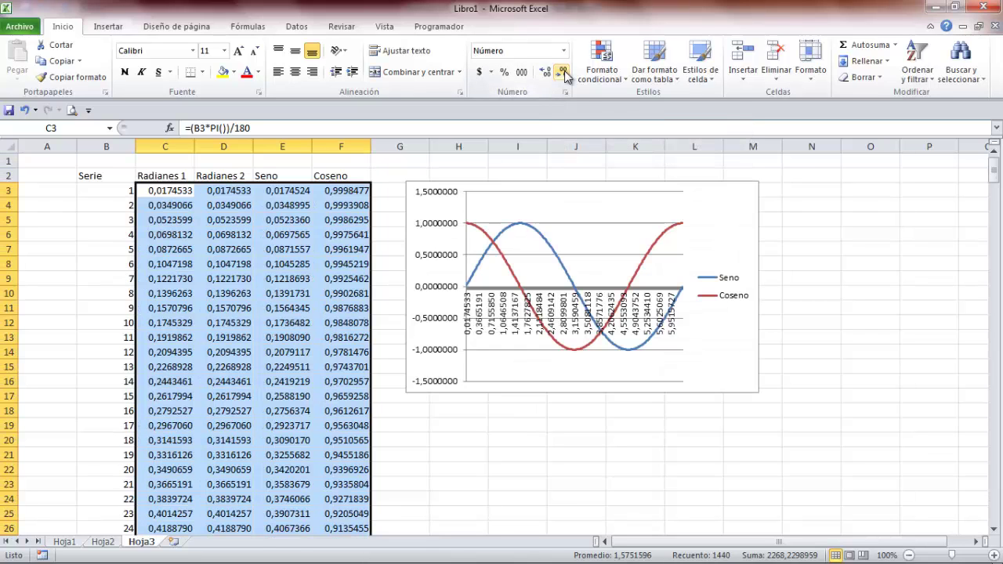
{"action": "left_click", "coordinate": [563, 71]}
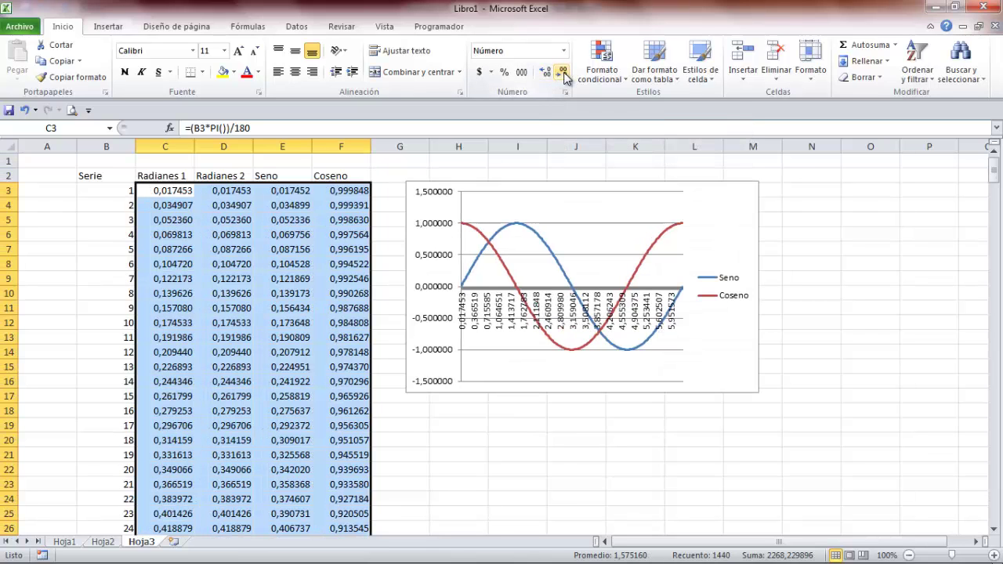
{"action": "left_click", "coordinate": [565, 75]}
{"action": "left_click", "coordinate": [548, 72]}
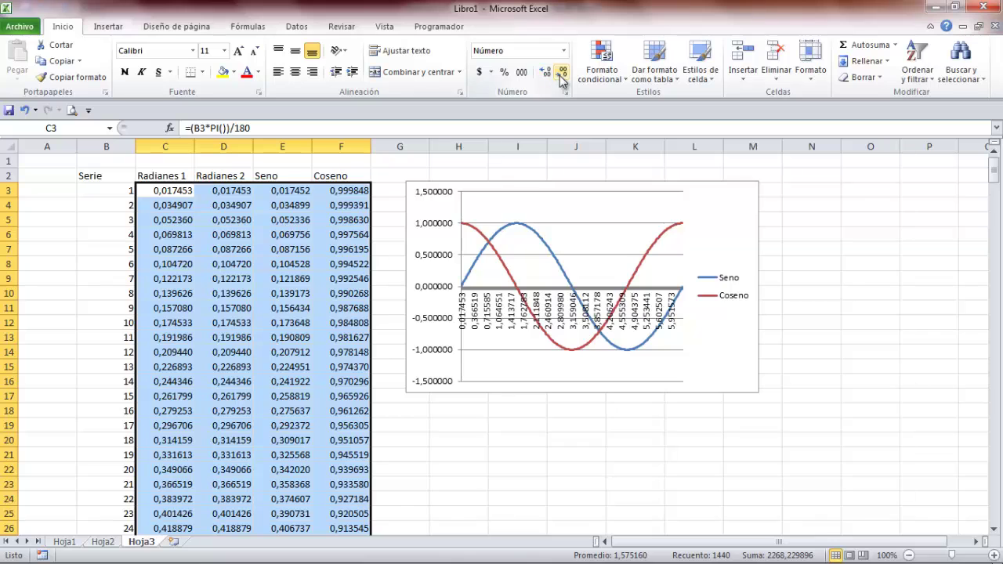
{"action": "left_click", "coordinate": [563, 75]}
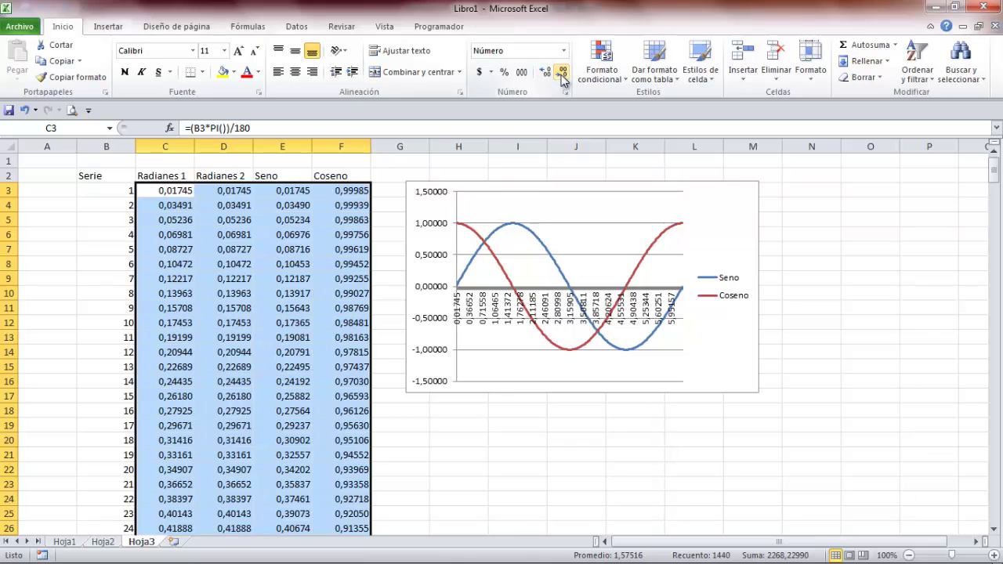
Set the number format of the selected range C3:F362 to one decimal place
{"action": "left_click", "coordinate": [566, 92]}
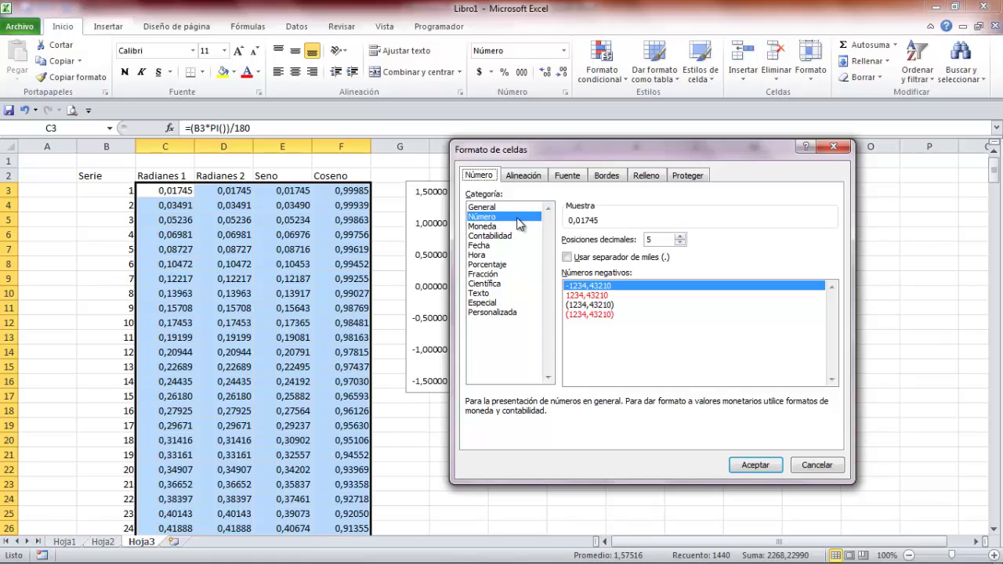
{"action": "double_click", "coordinate": [650, 239]}
{"action": "type", "text": "1"}
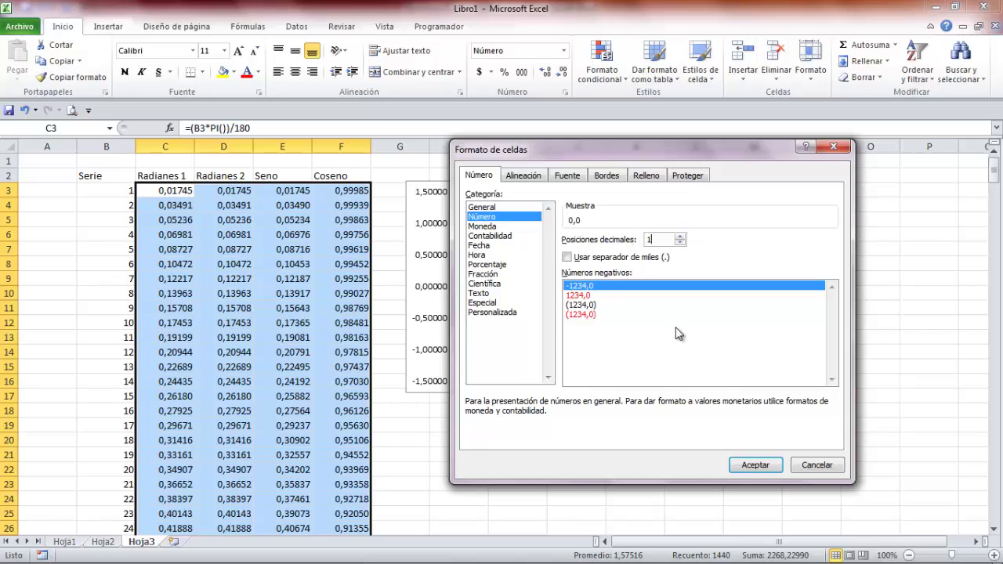
{"action": "left_click", "coordinate": [754, 467]}
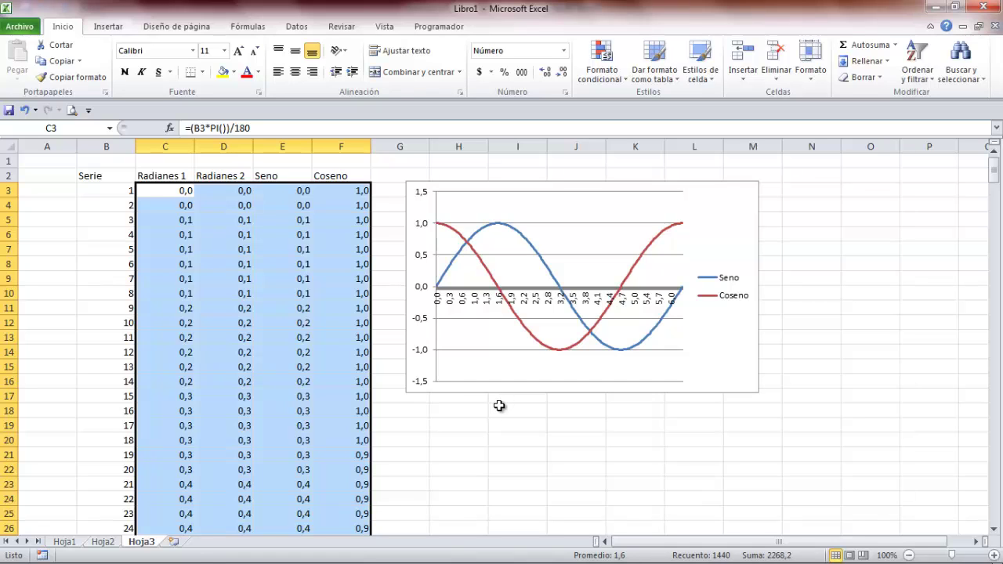
Set the number format of the selected range C3:F362 to two decimal places
{"action": "key", "text": "ctrl+1"}
{"action": "double_click", "coordinate": [649, 240]}
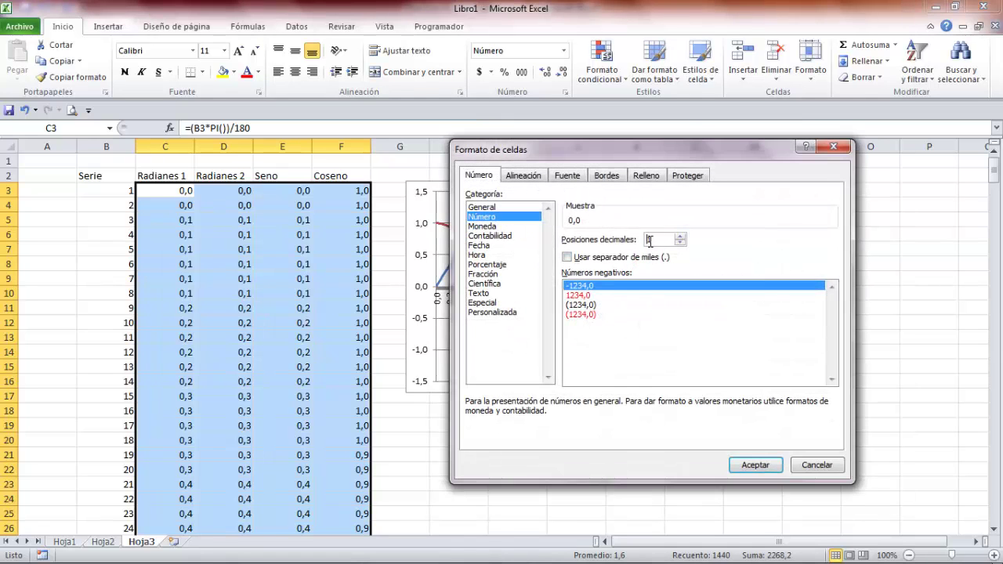
{"action": "key", "text": "BackSpace"}
{"action": "type", "text": "2"}
{"action": "left_click", "coordinate": [754, 465]}
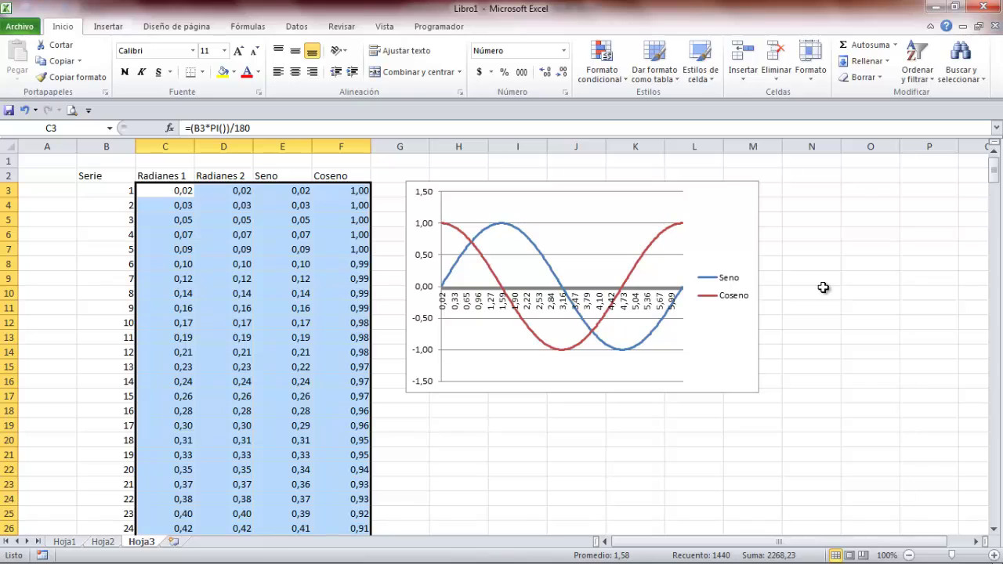
Minimize the Excel workbook and the Word exercise document to reveal the desktop
{"action": "left_click", "coordinate": [938, 7]}
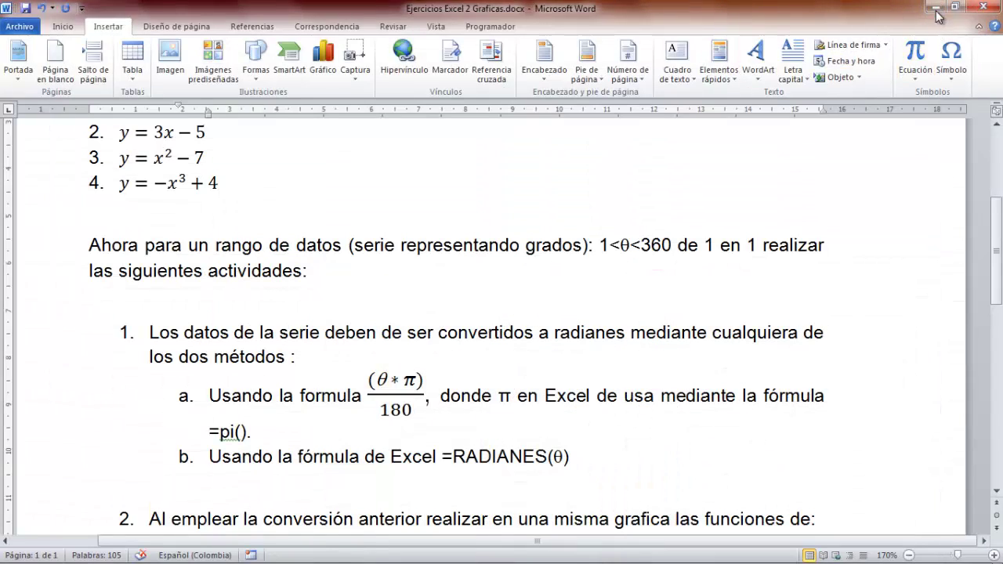
{"action": "left_click", "coordinate": [940, 7]}
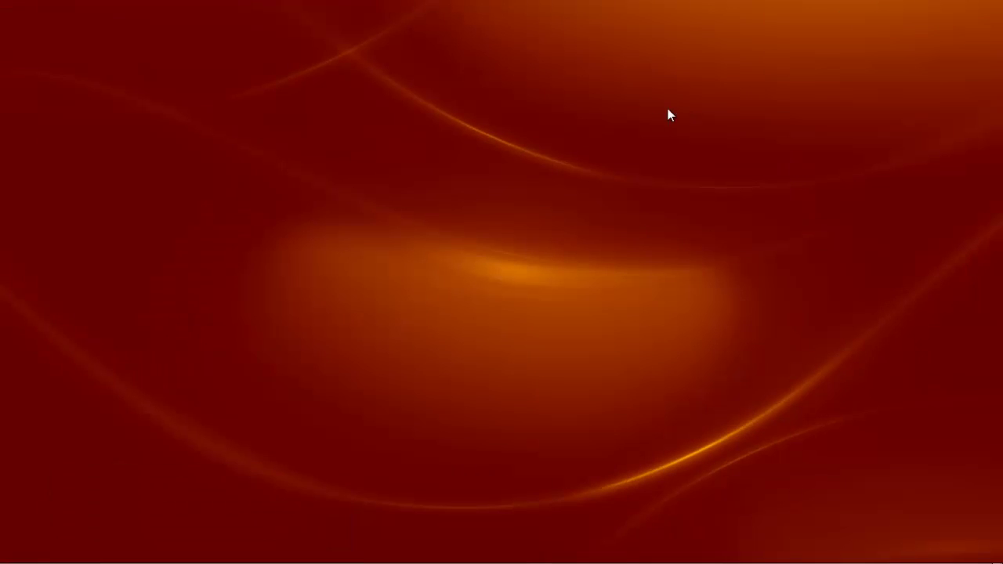